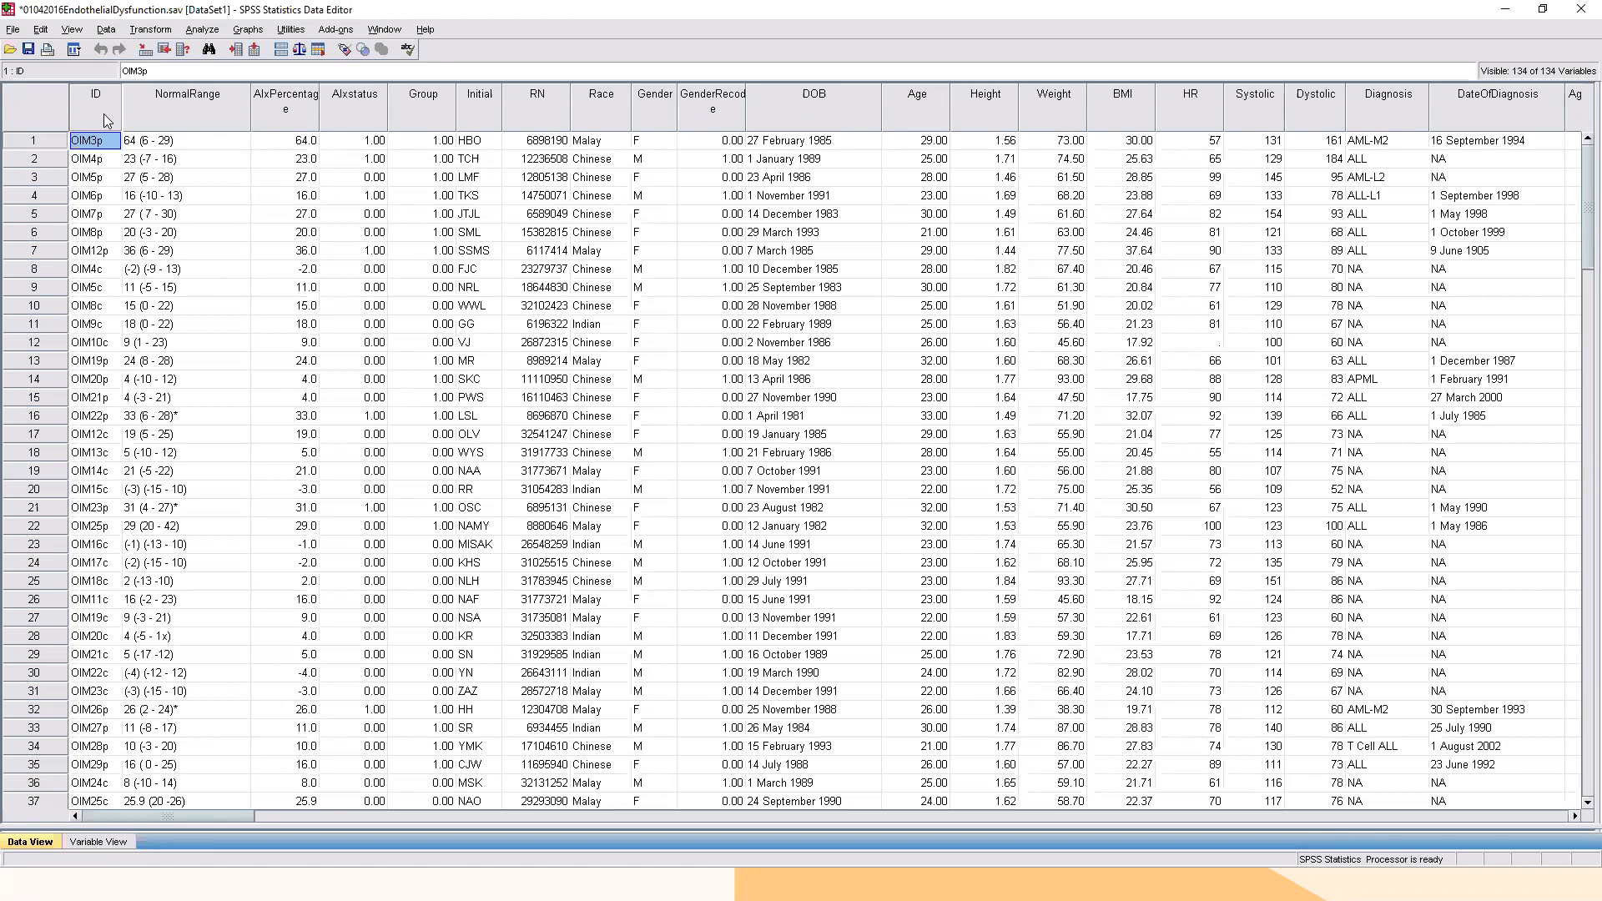
Review the variable definitions, checking the data types of ID and NormalRange.
left_click(86, 841)
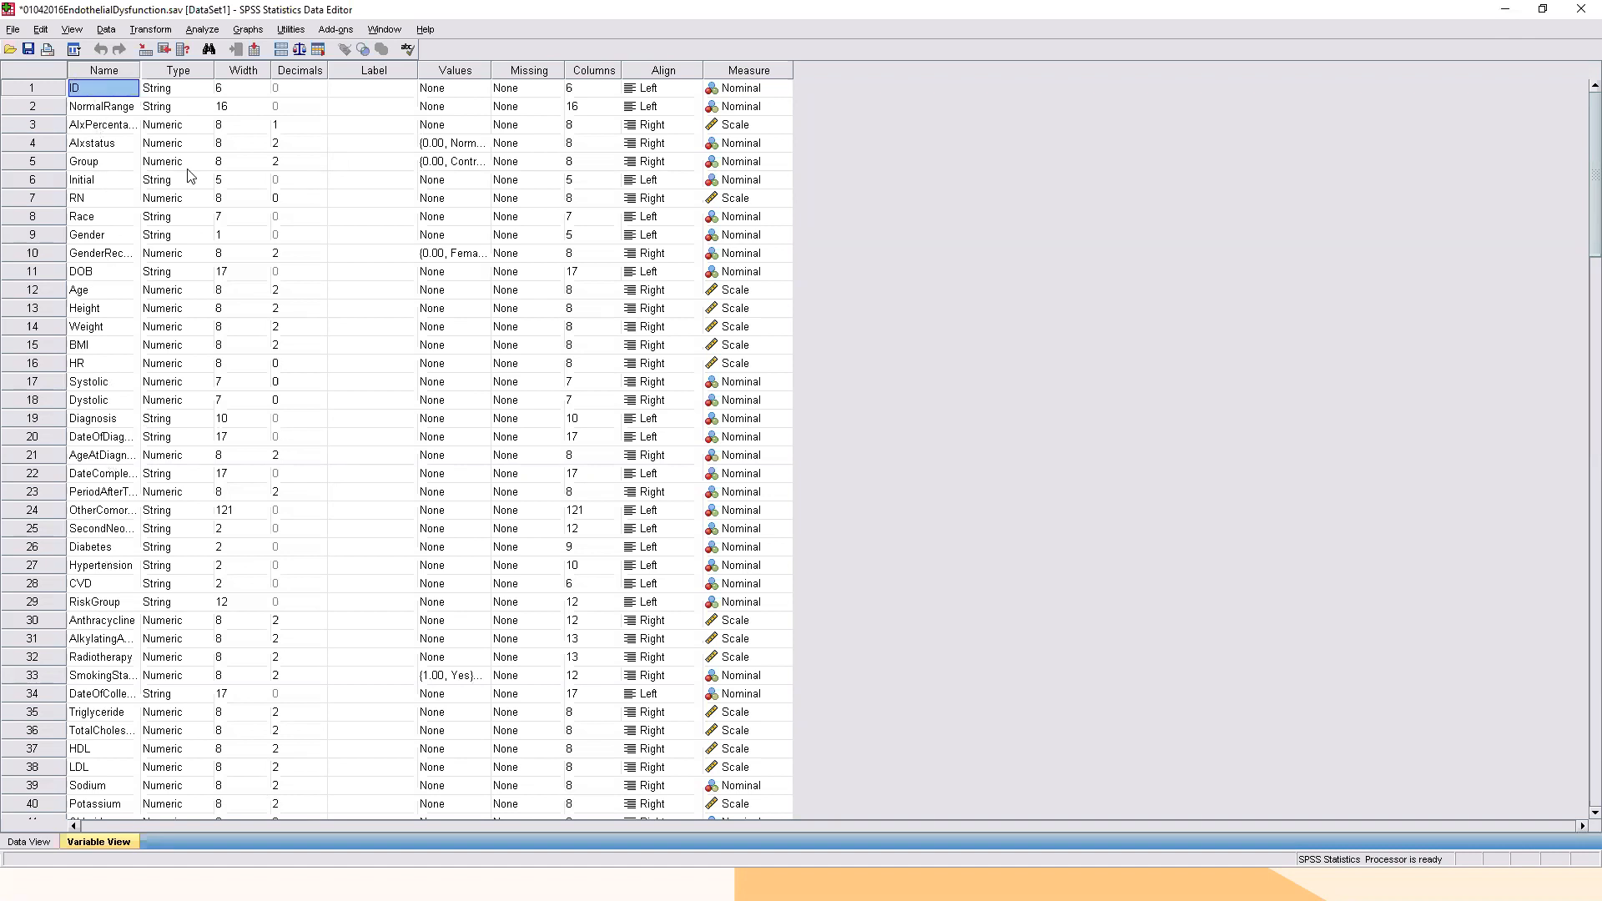
left_click(169, 89)
left_click(174, 112)
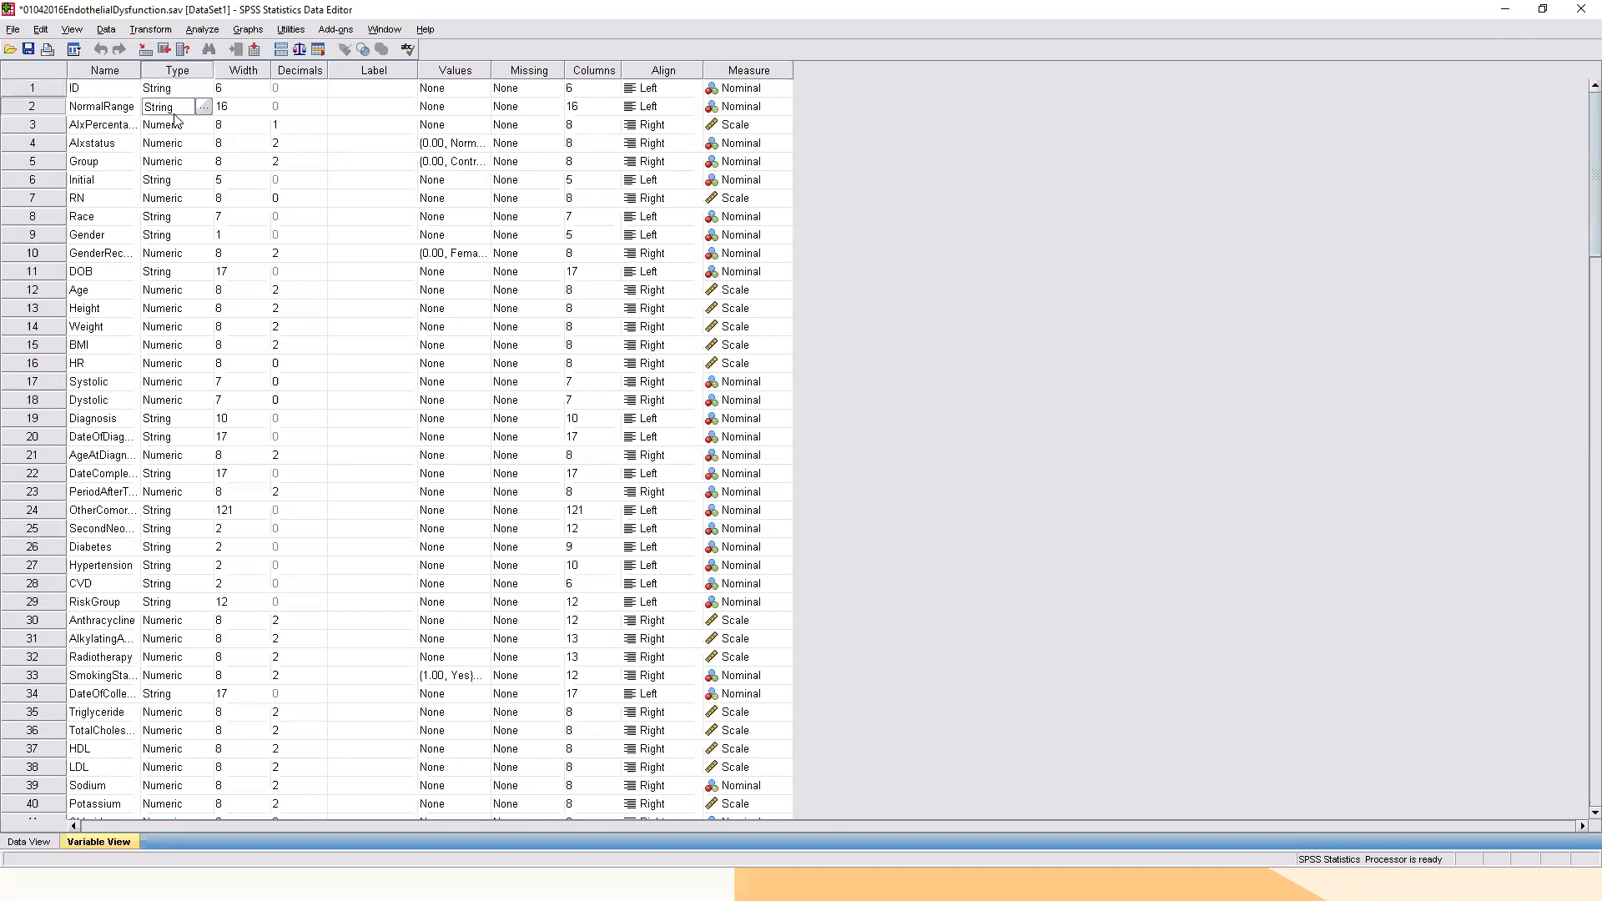
left_click(204, 108)
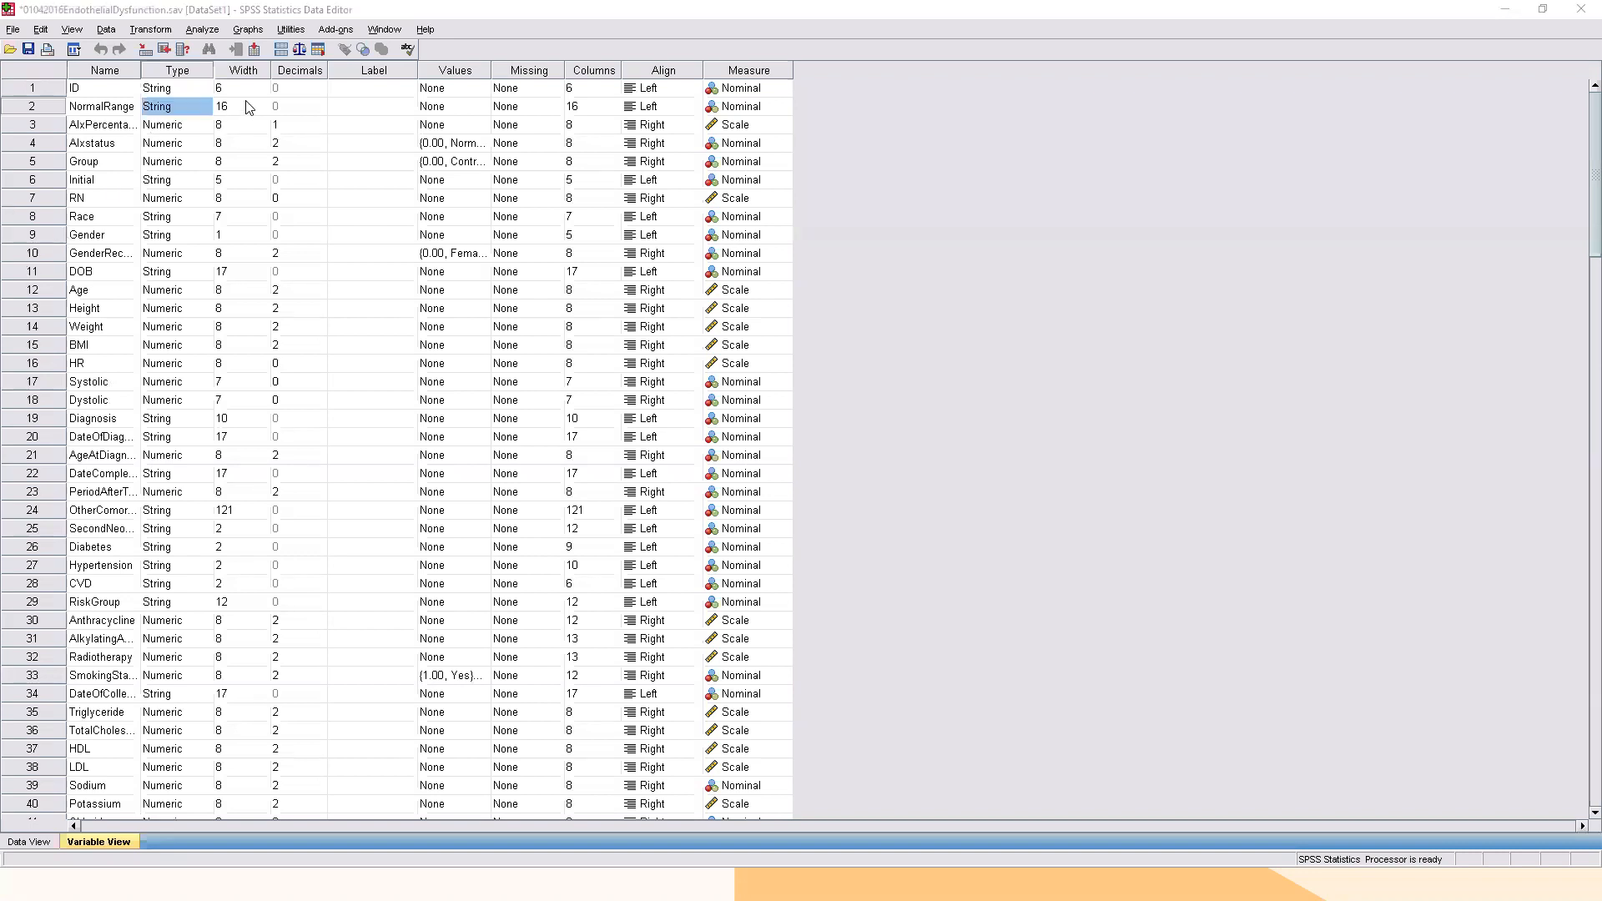
left_click(82, 85)
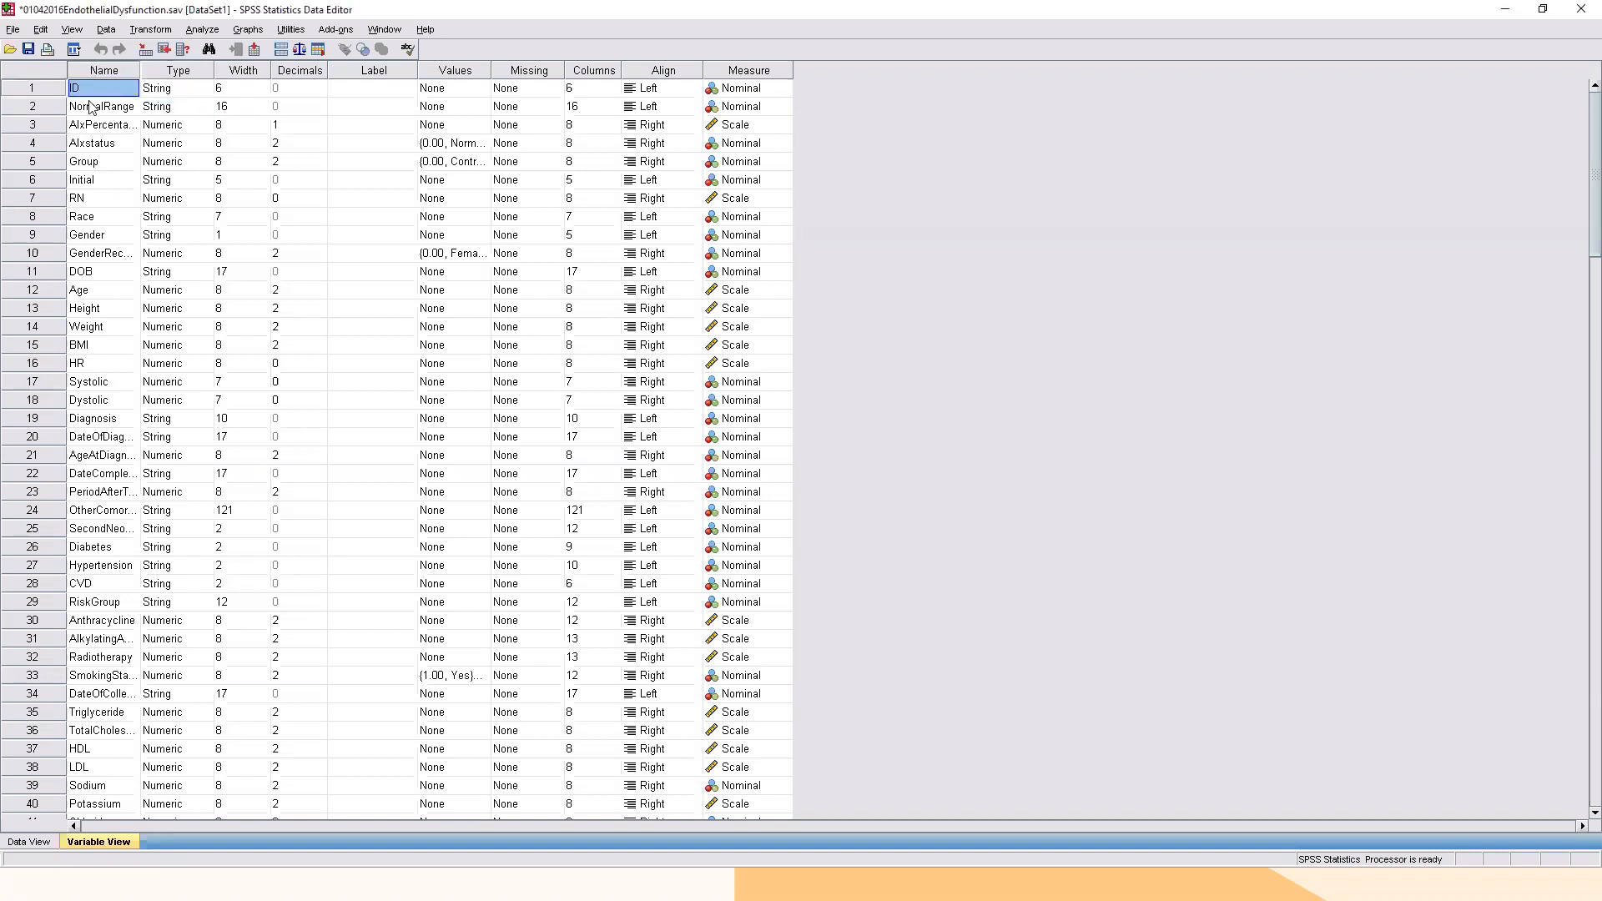
left_click(91, 107)
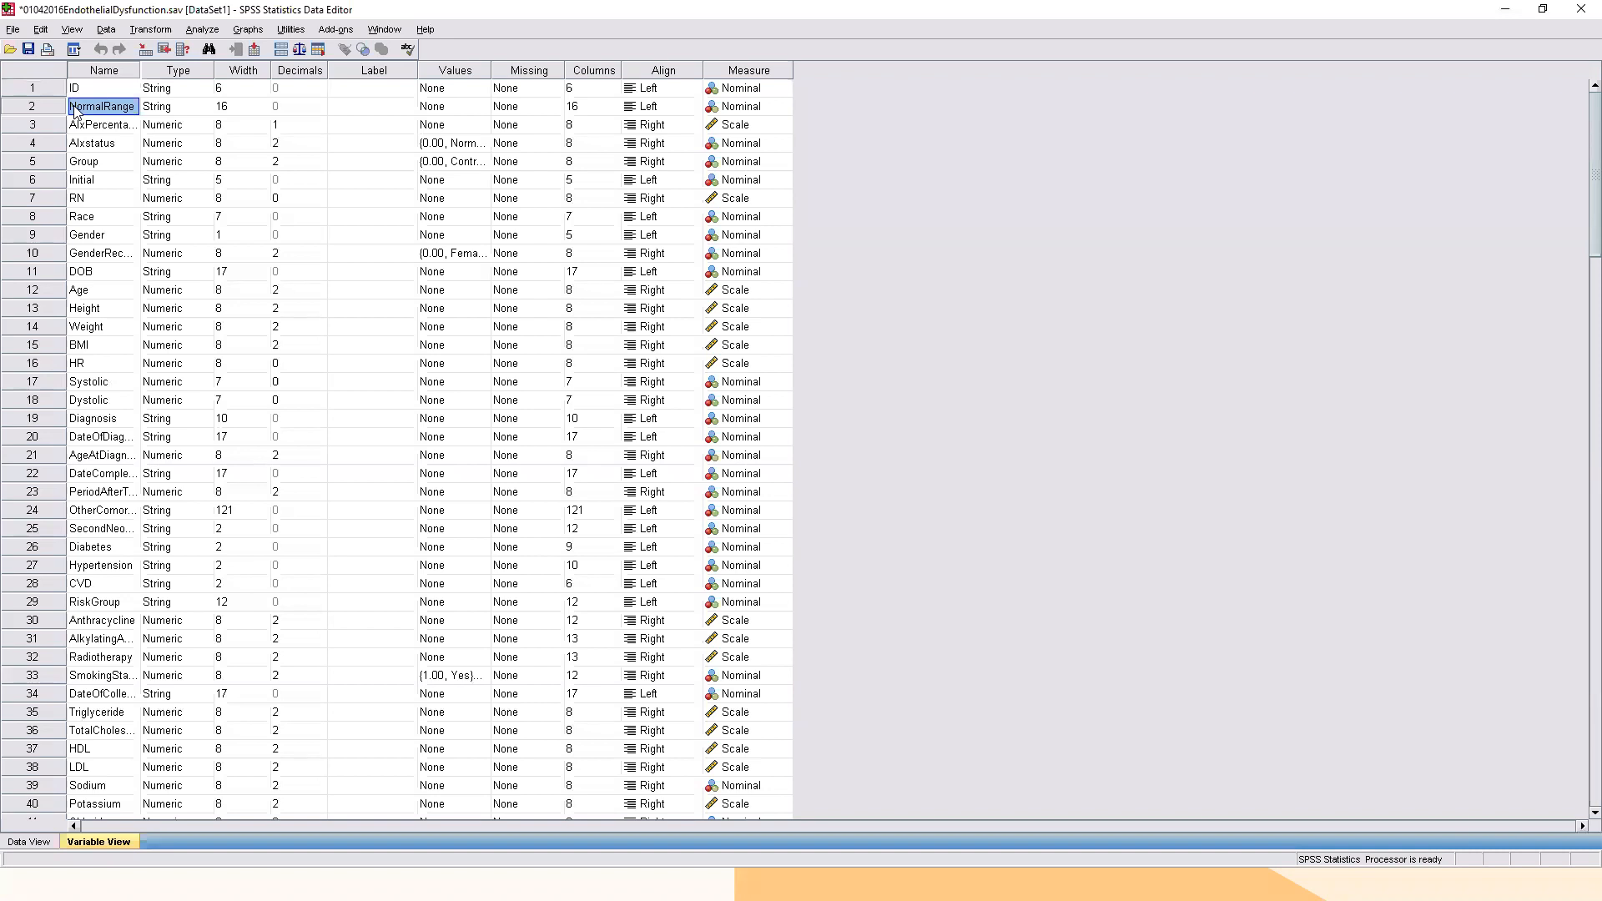
Compare the NormalRange and AIxPercentage data entries with their variable type, width and decimals definitions.
left_click(29, 842)
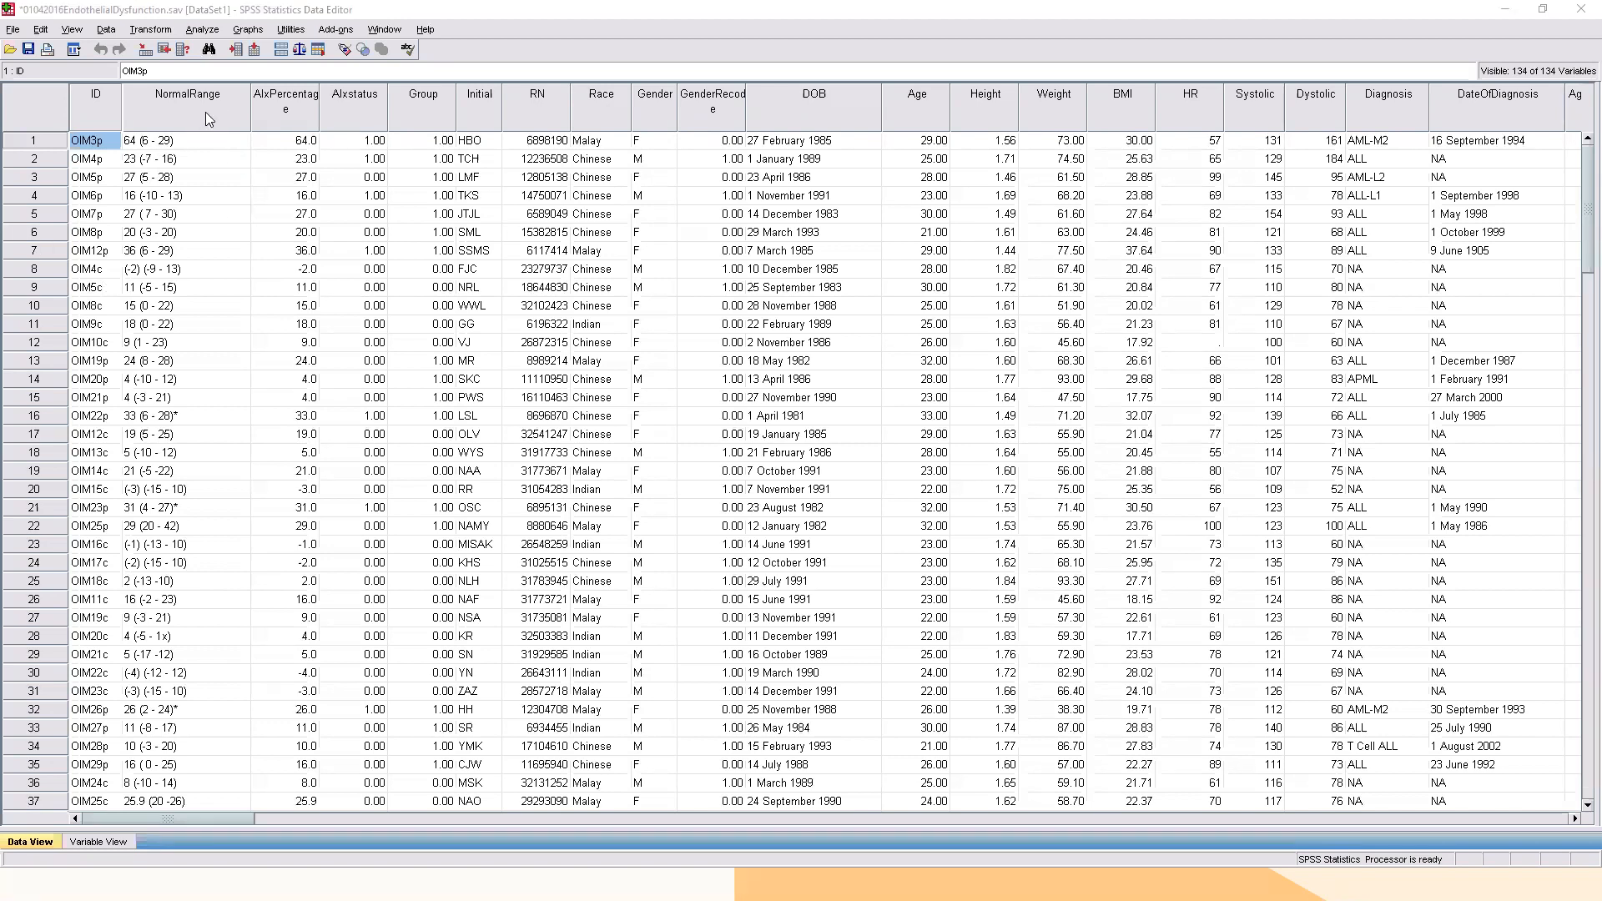
left_click(85, 844)
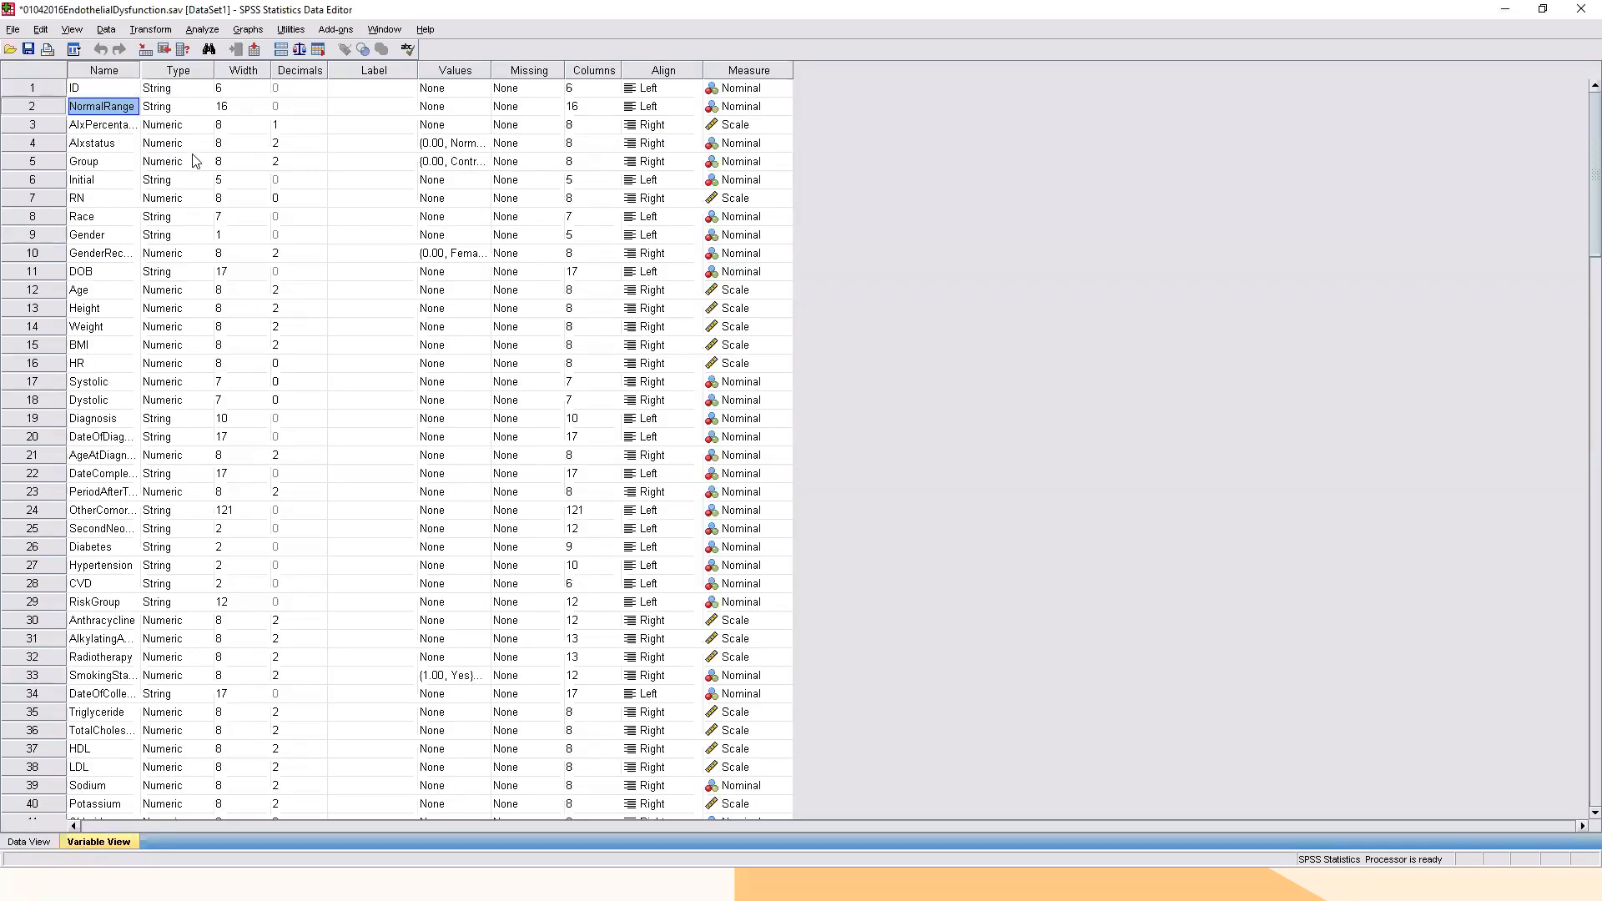
left_click(35, 841)
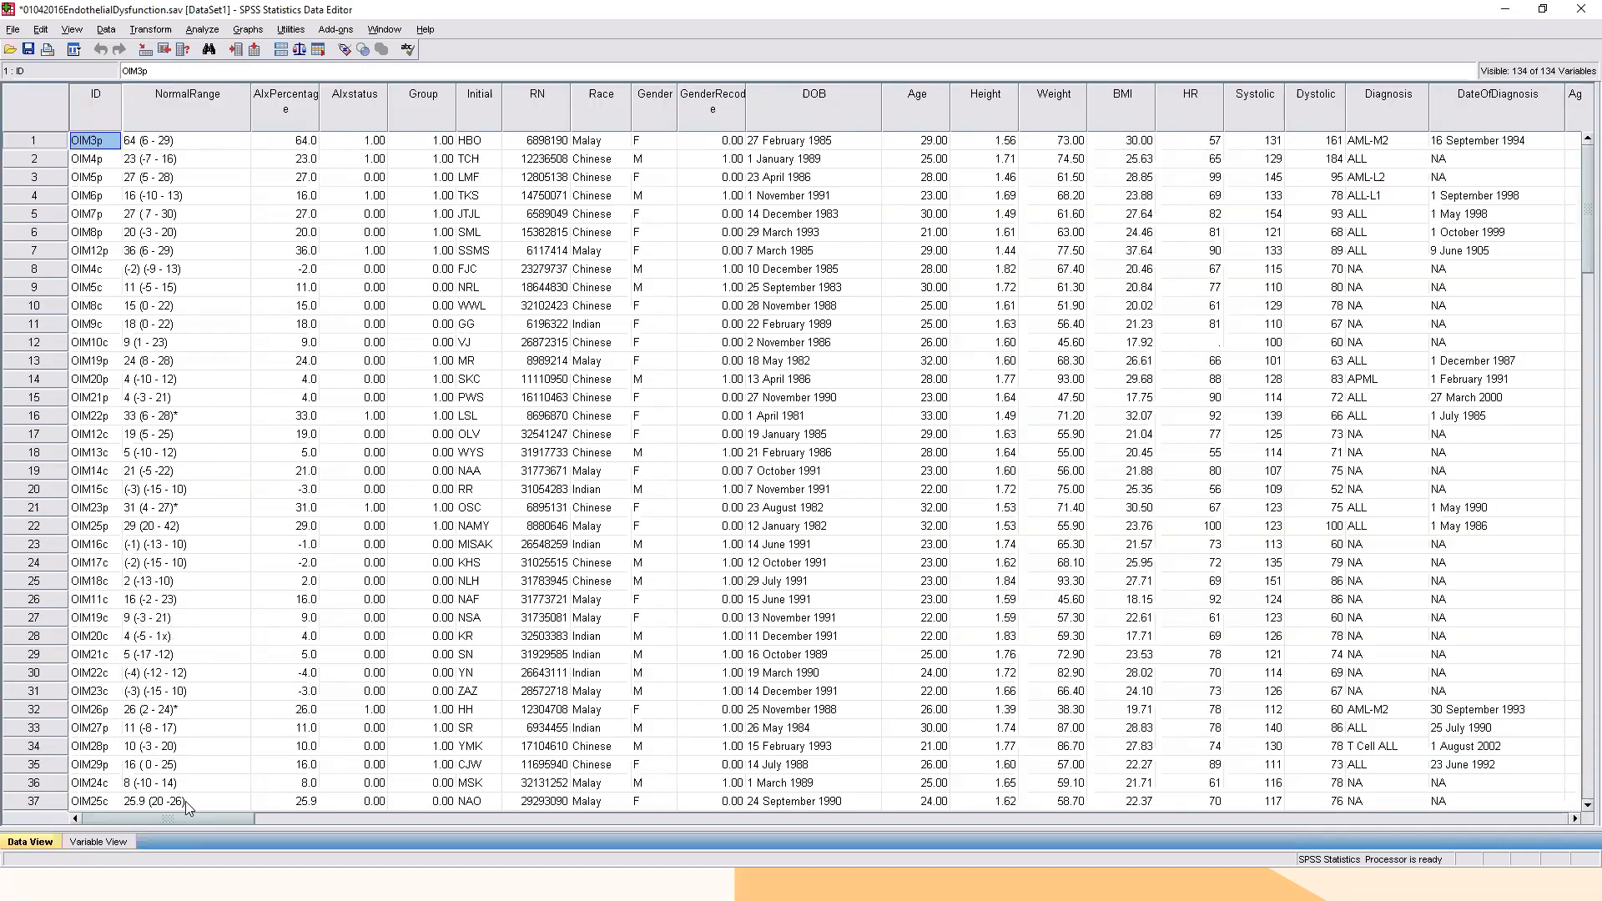
left_click(95, 841)
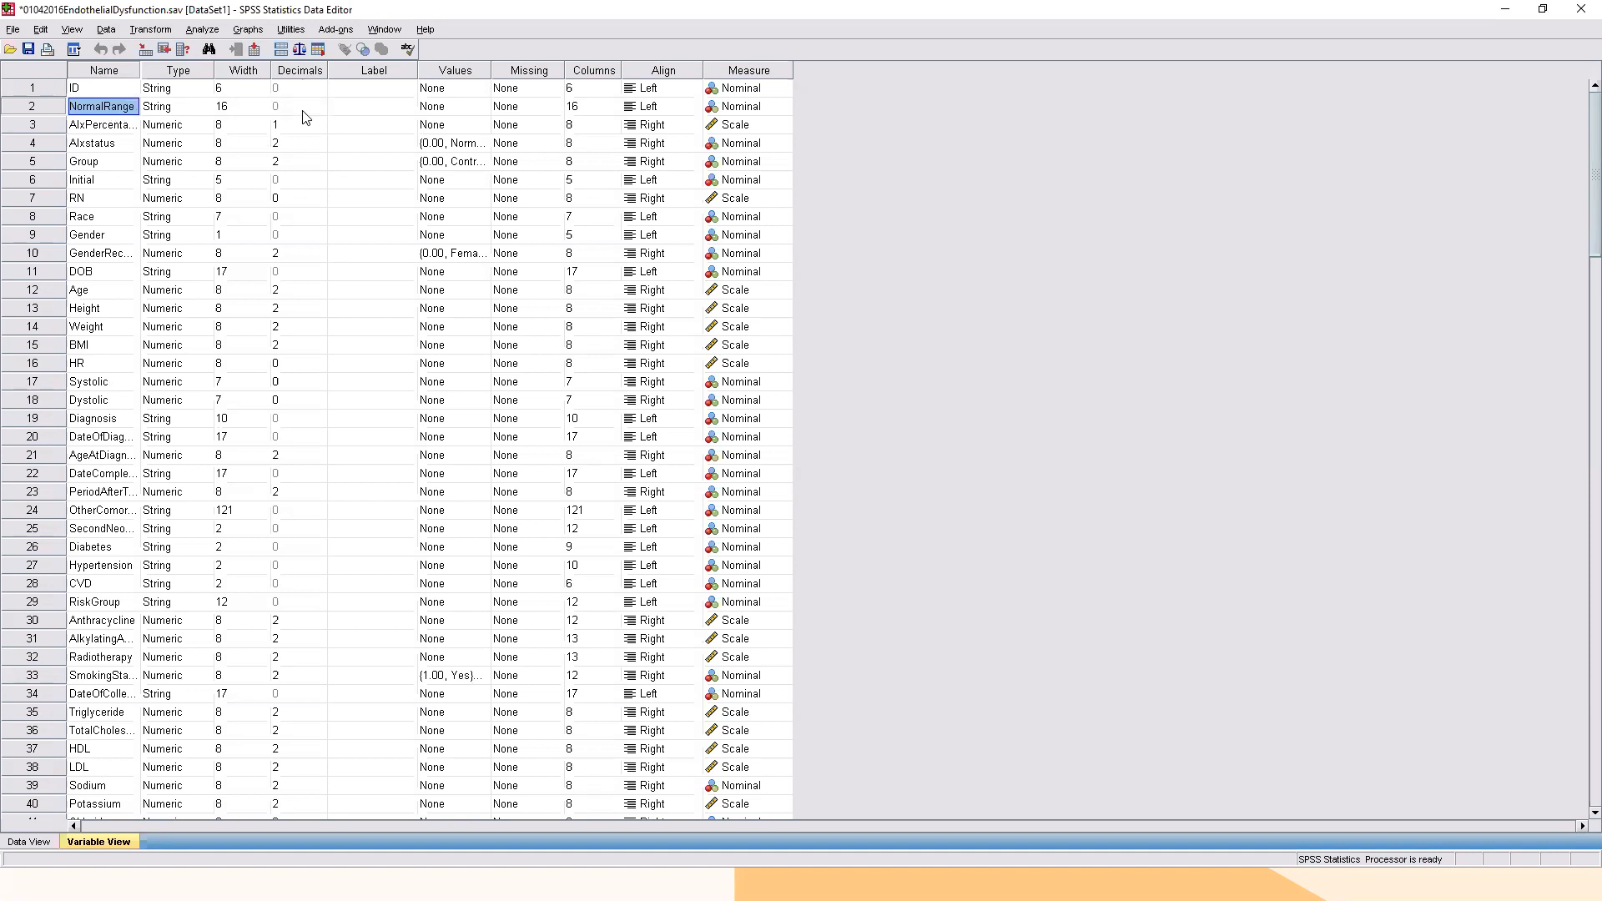
left_click(38, 841)
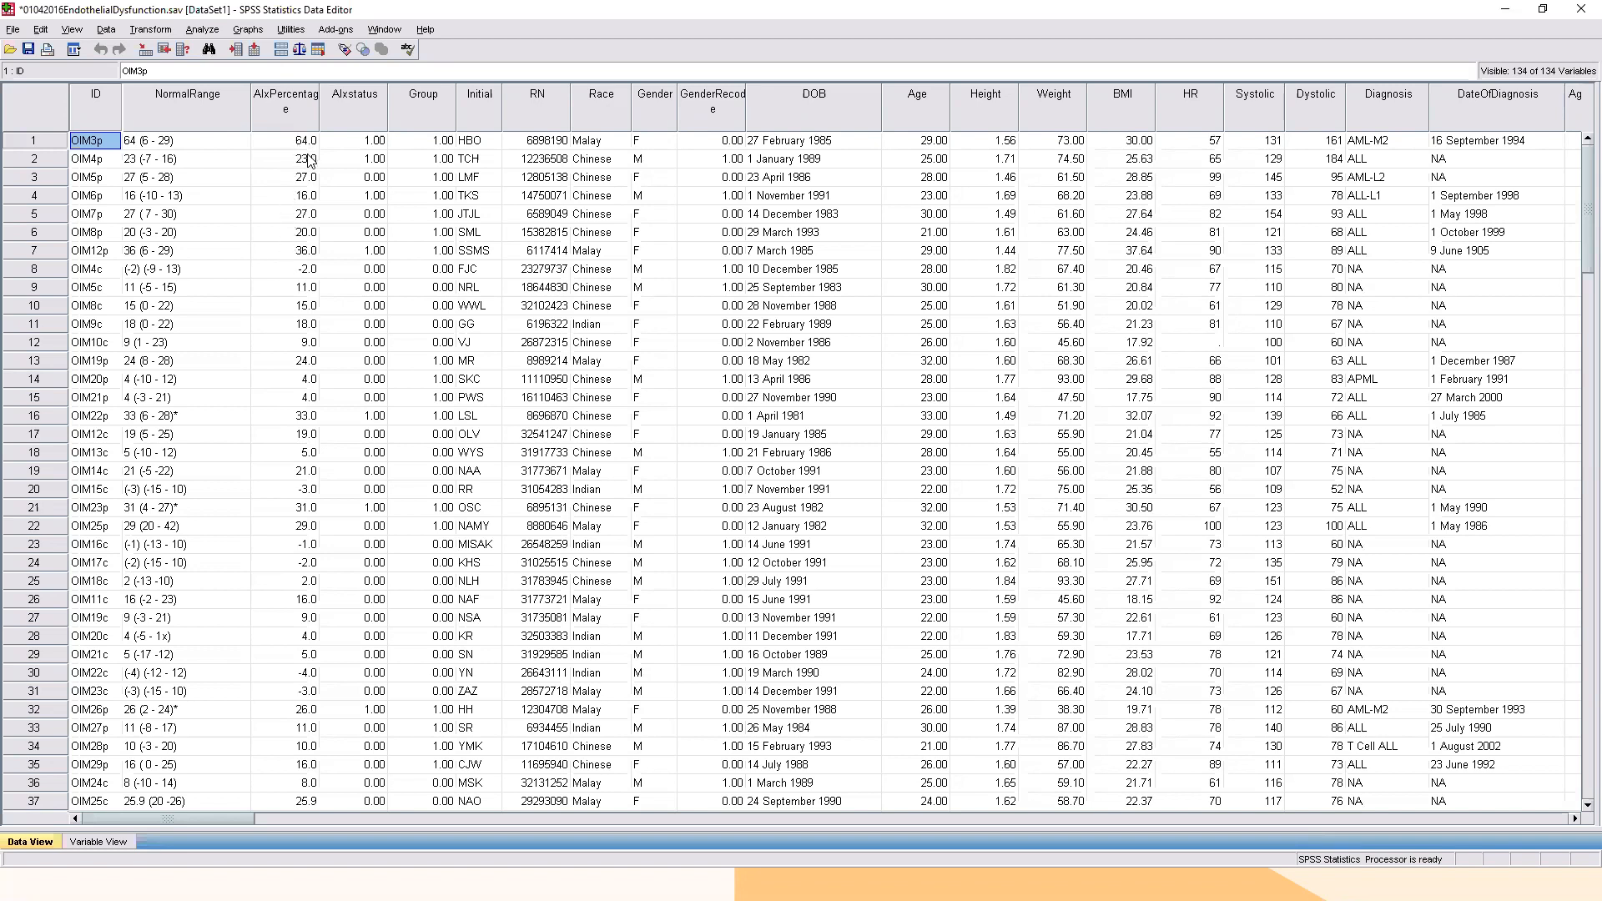
Set the decimals of the AIxPercentage variable to 0 and check its values in the data sheet.
left_click(95, 842)
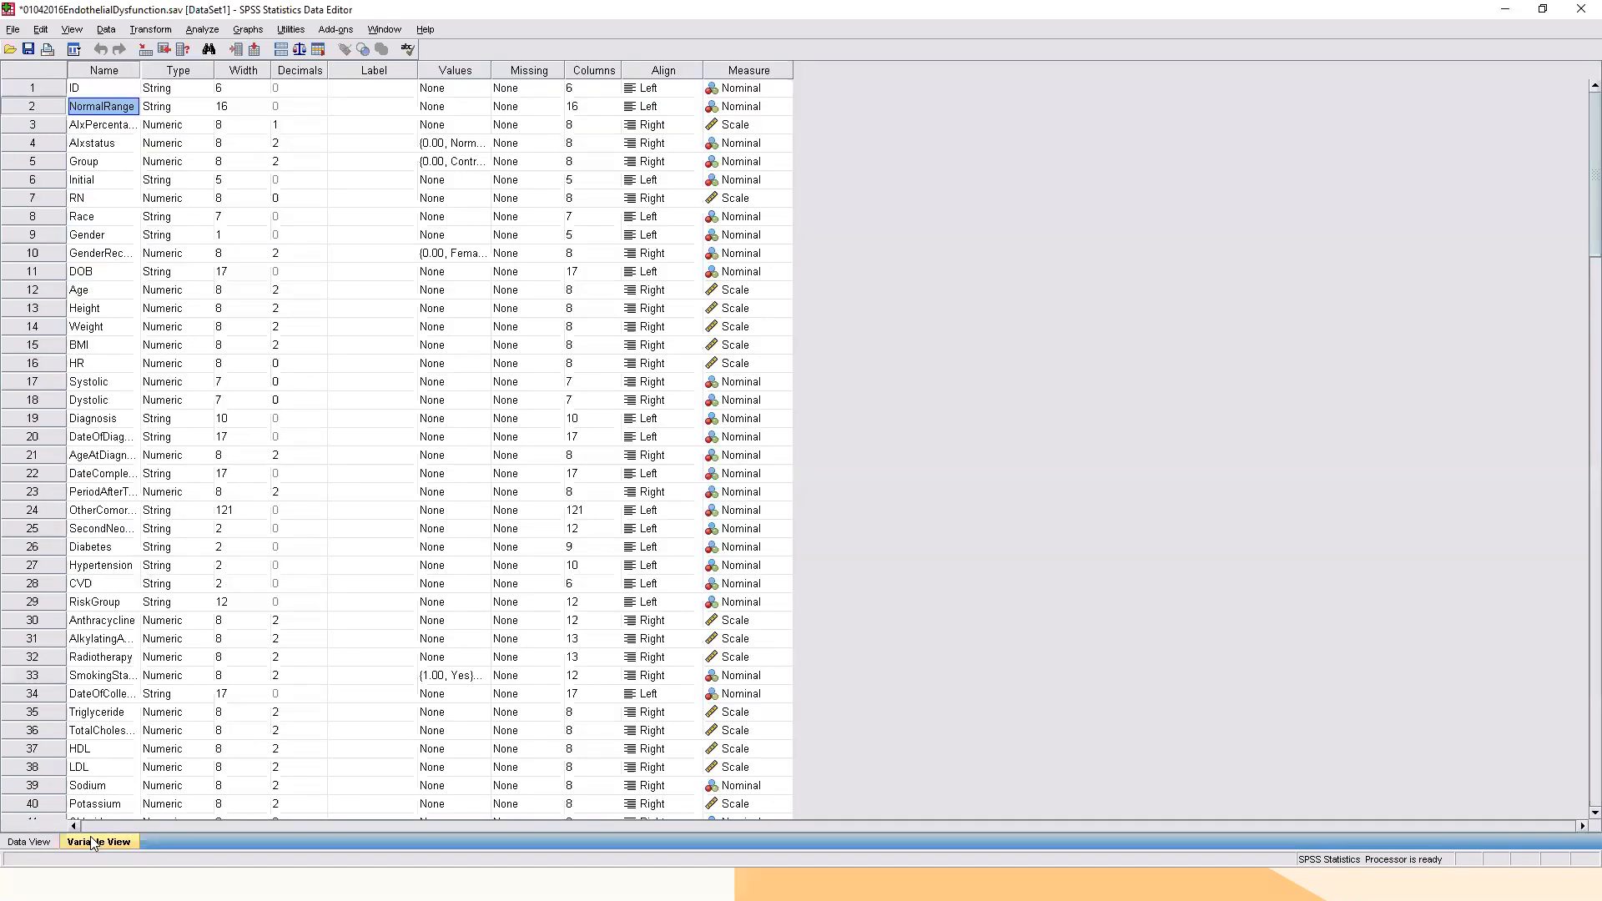
left_click(287, 126)
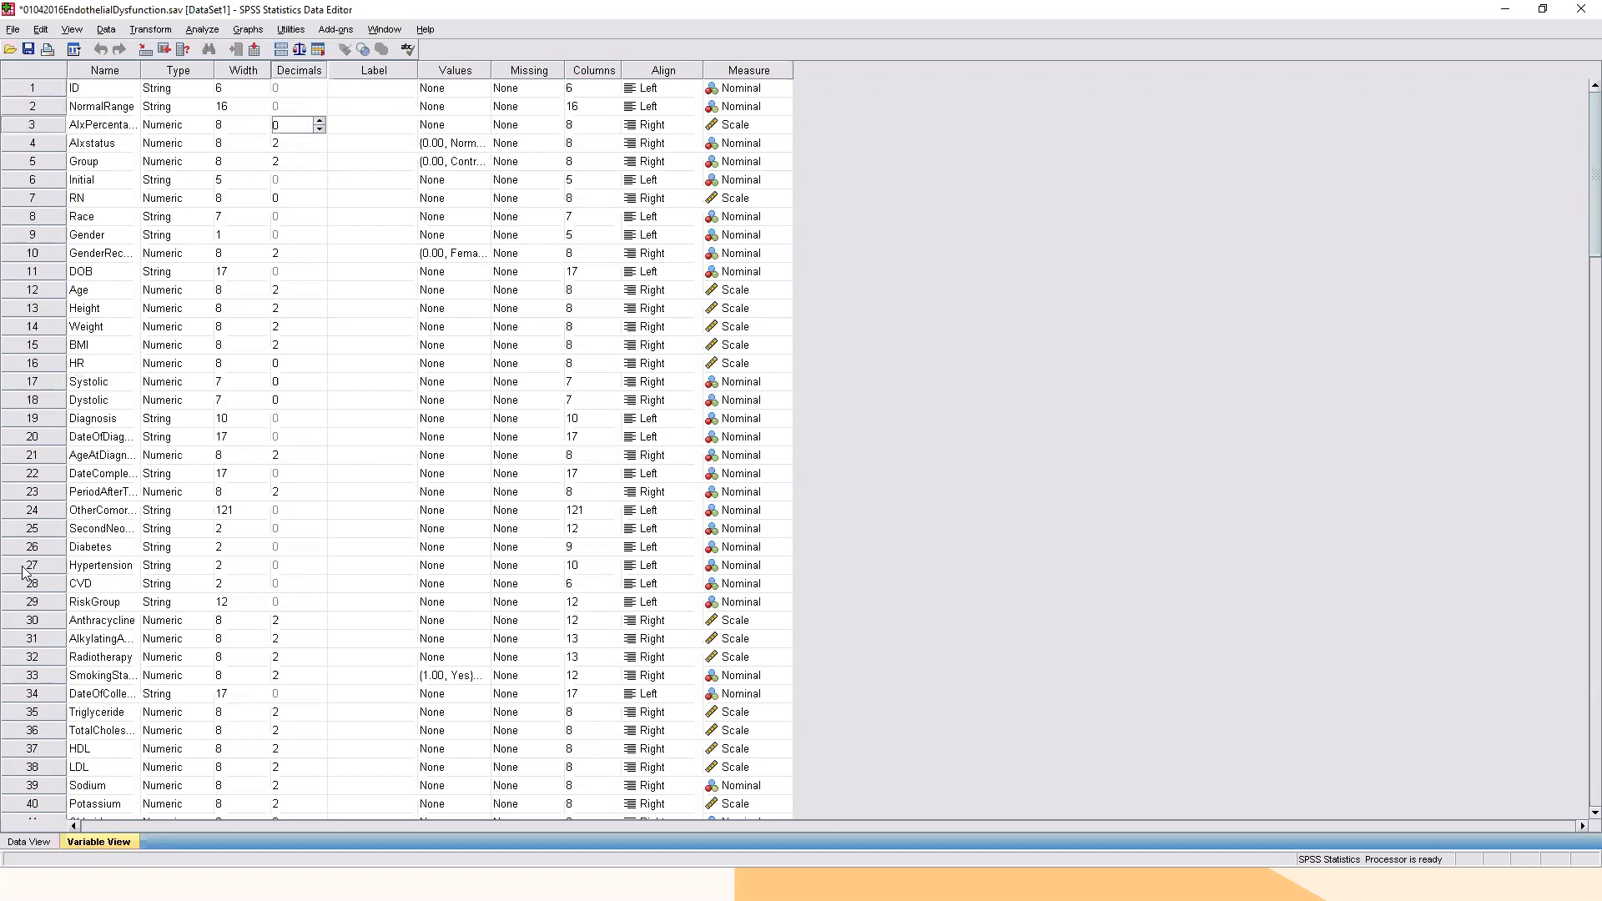
left_click(28, 844)
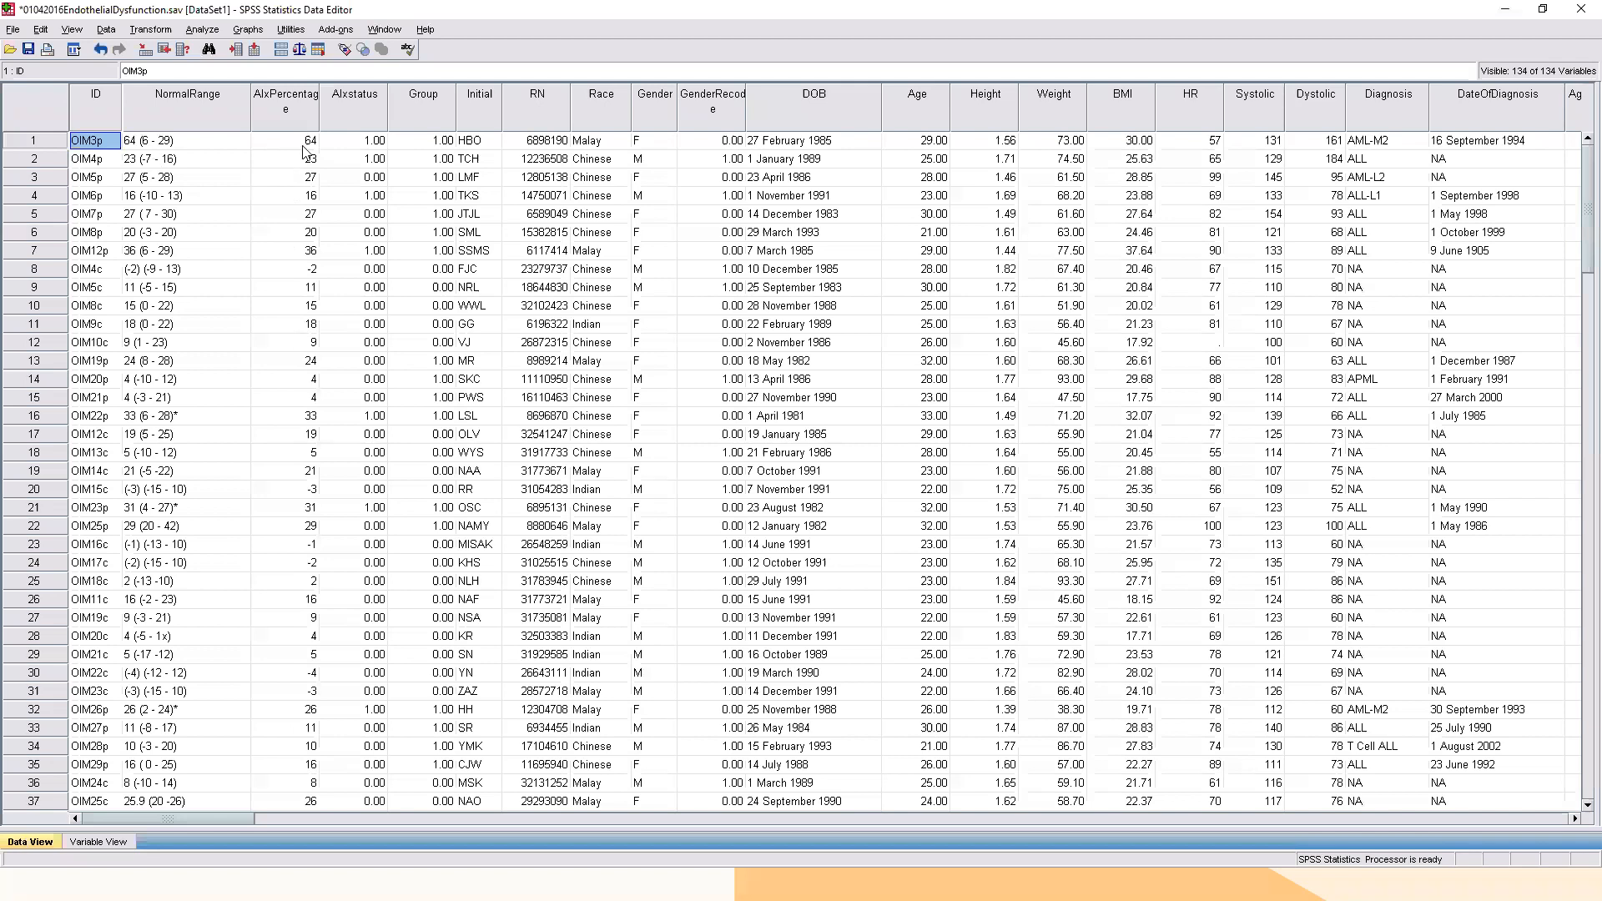
Examine the measurement levels of AIxPercentage and Group and the value label settings of the variables.
left_click(98, 843)
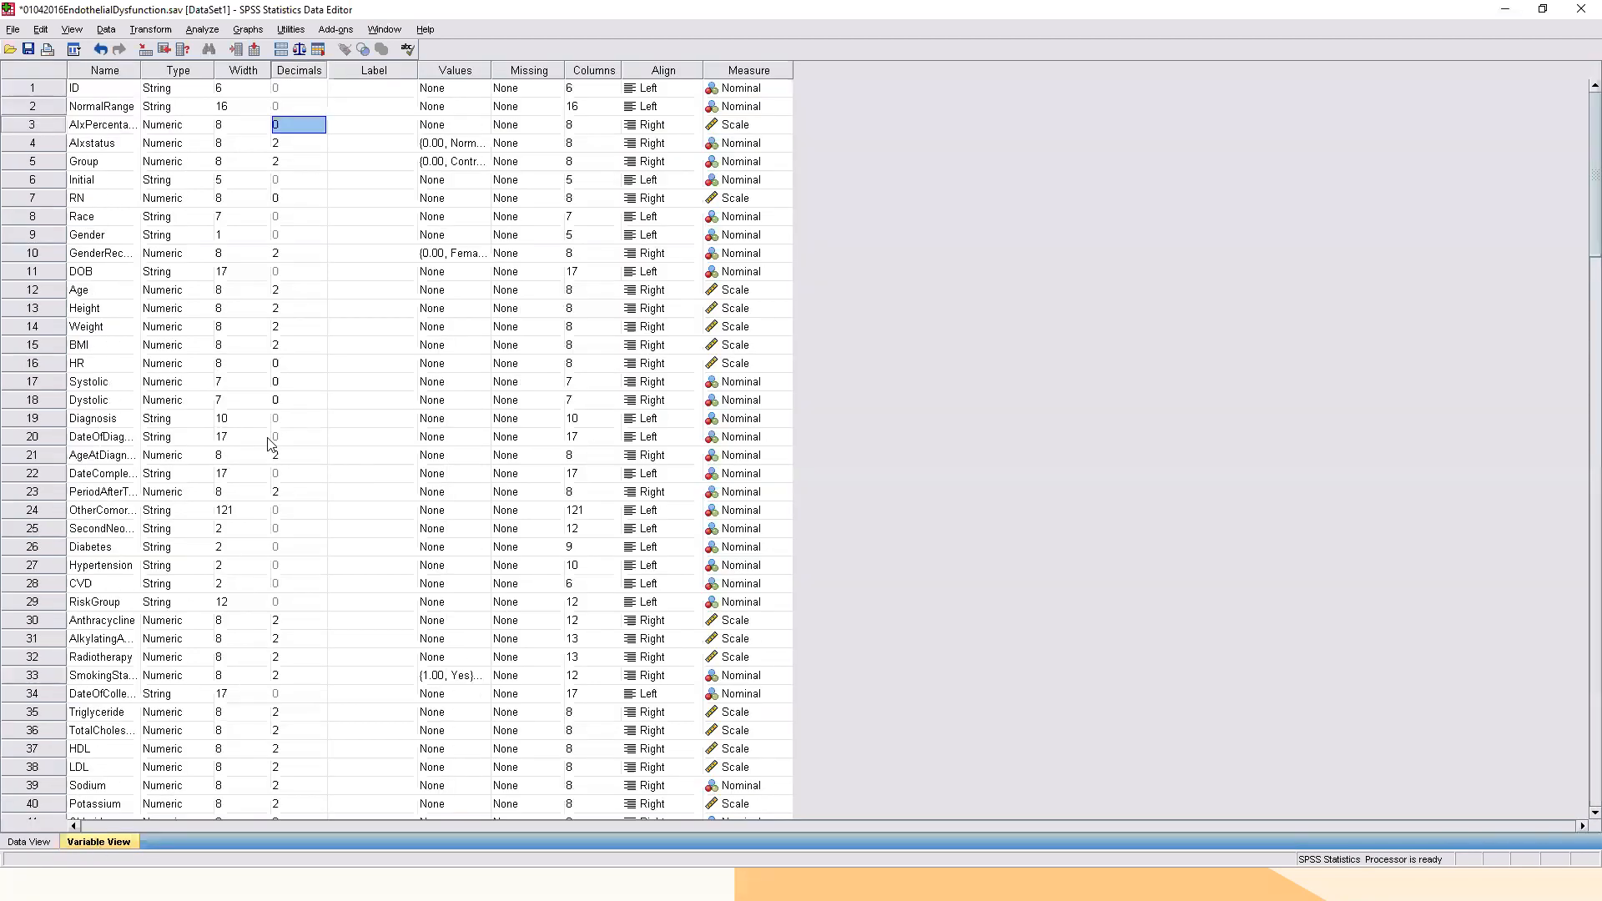
left_click(33, 132)
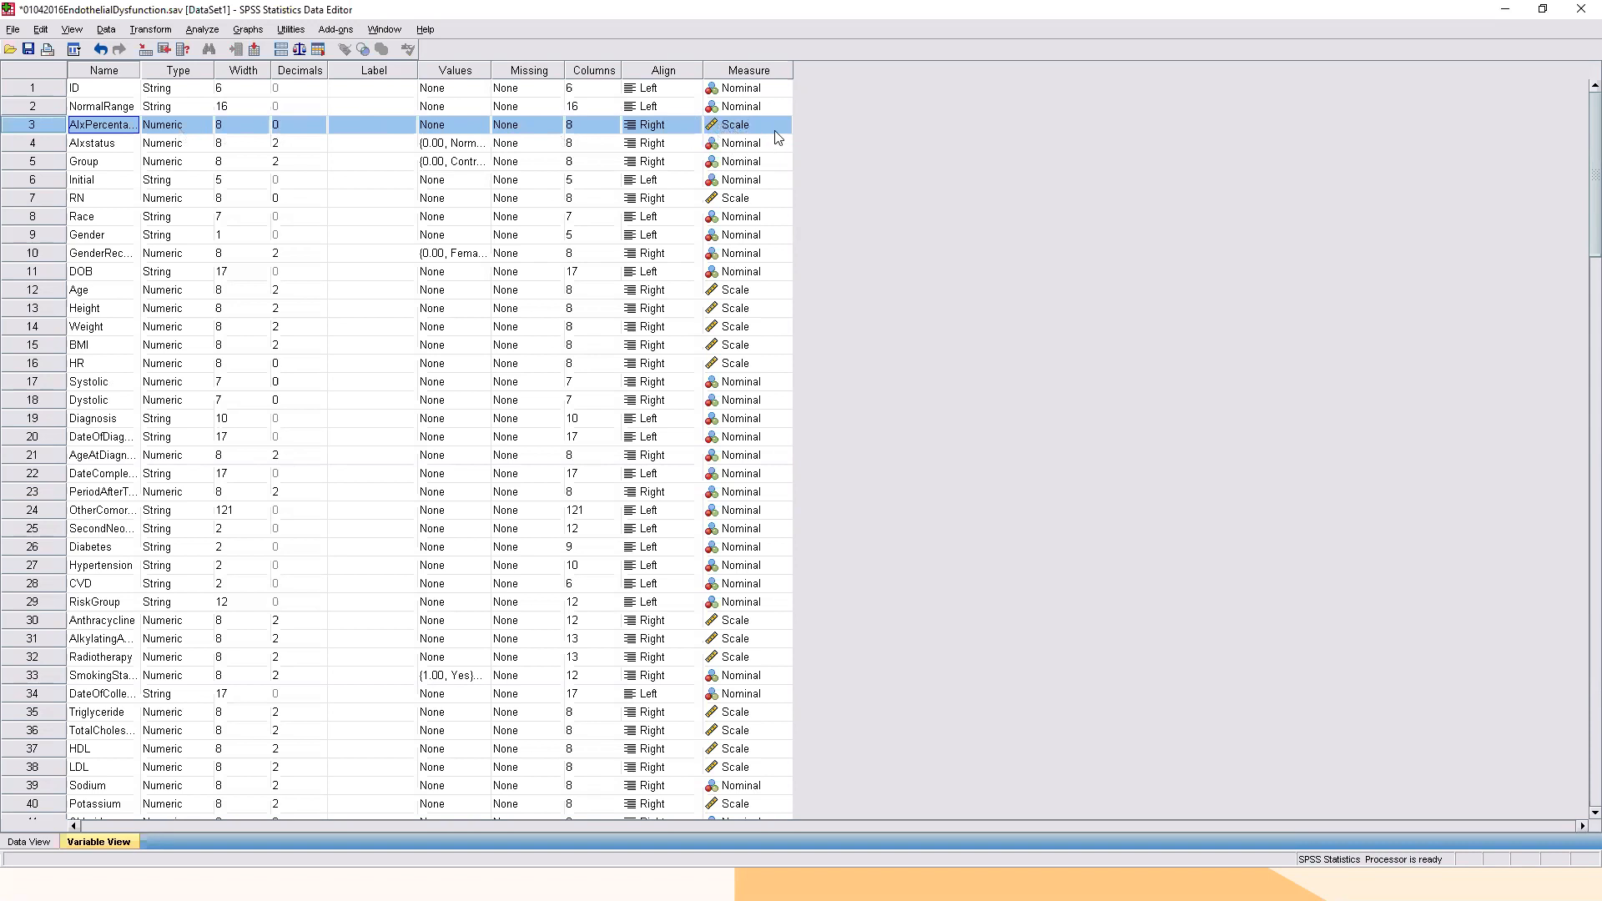
left_click(105, 160)
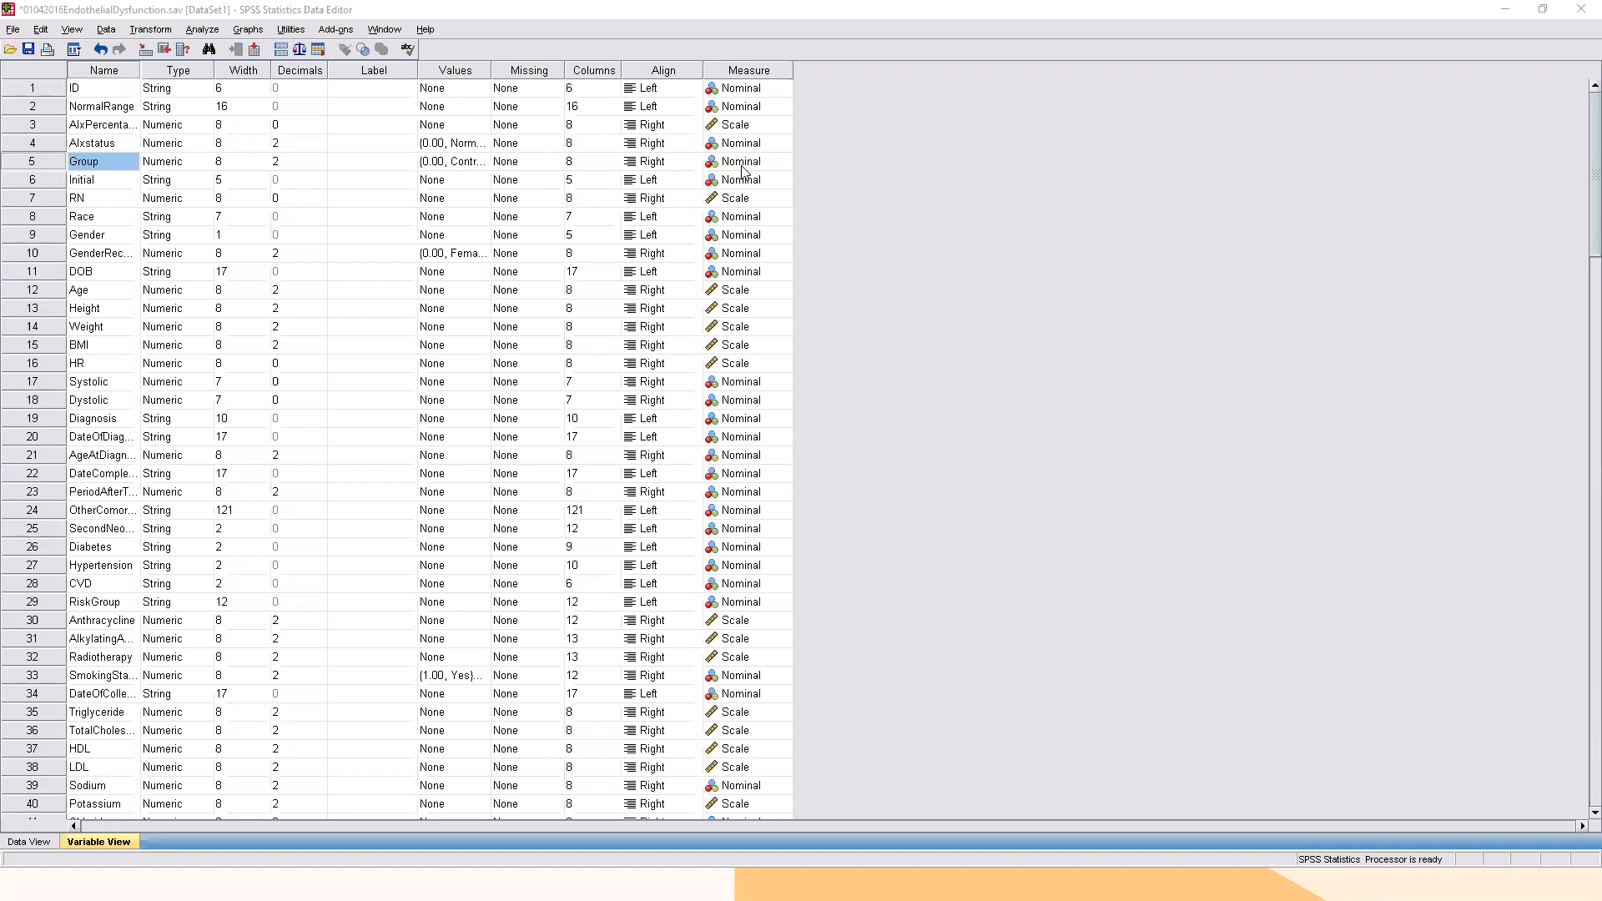
left_click(723, 125)
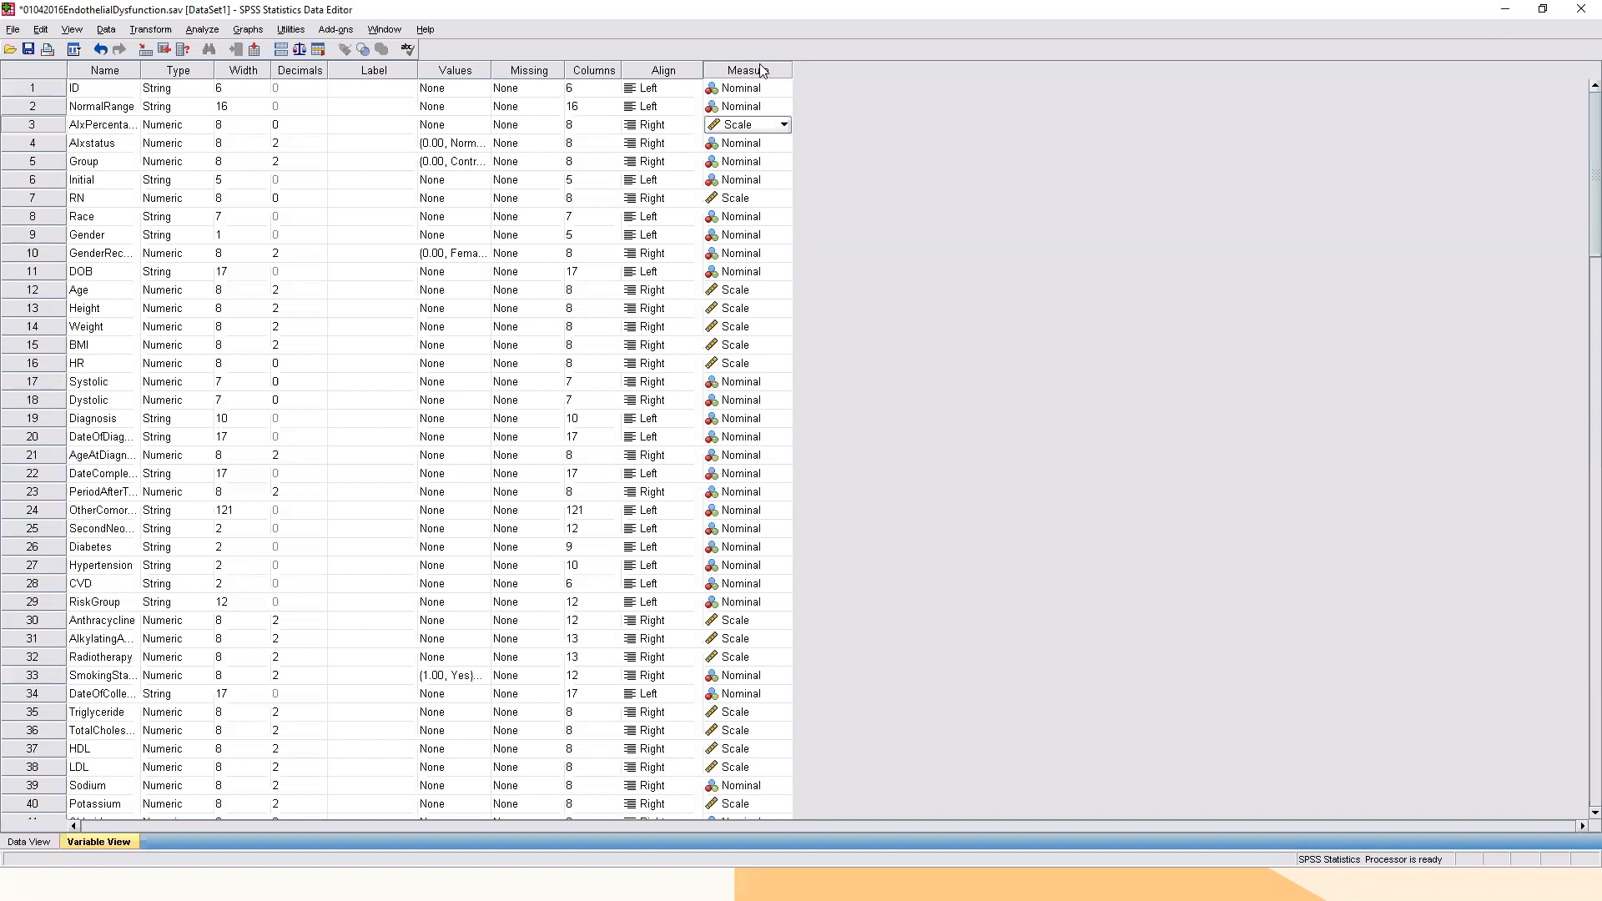
left_click(461, 70)
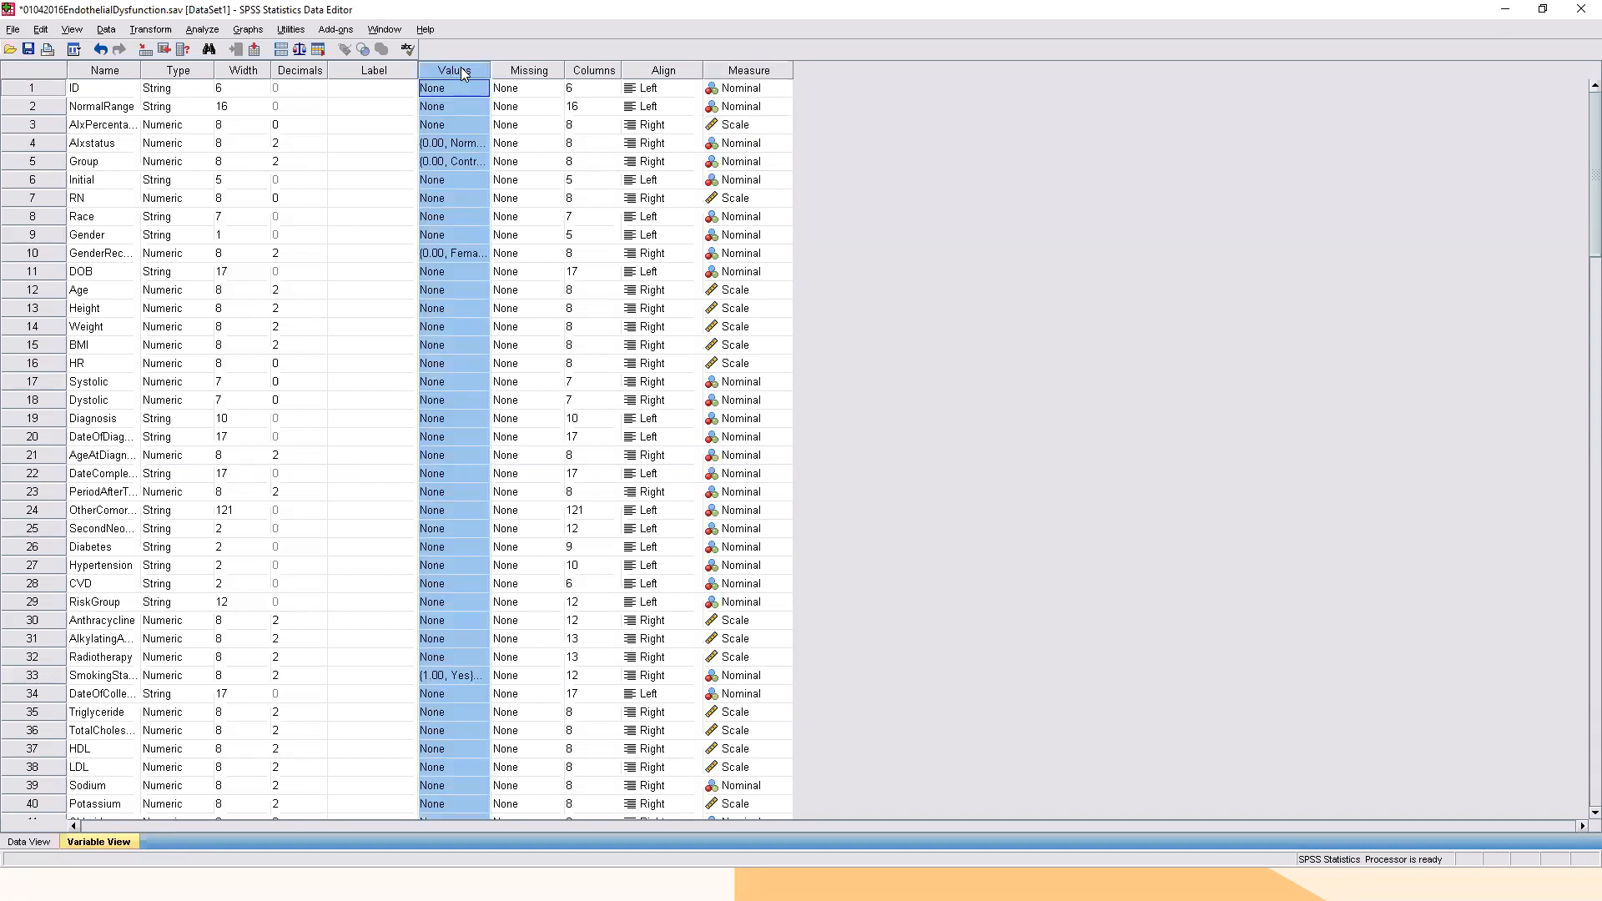
Examine the AIxPercentage column and the coded AIxstatus entry for case 3 in the data sheet.
left_click(30, 842)
left_click(287, 101)
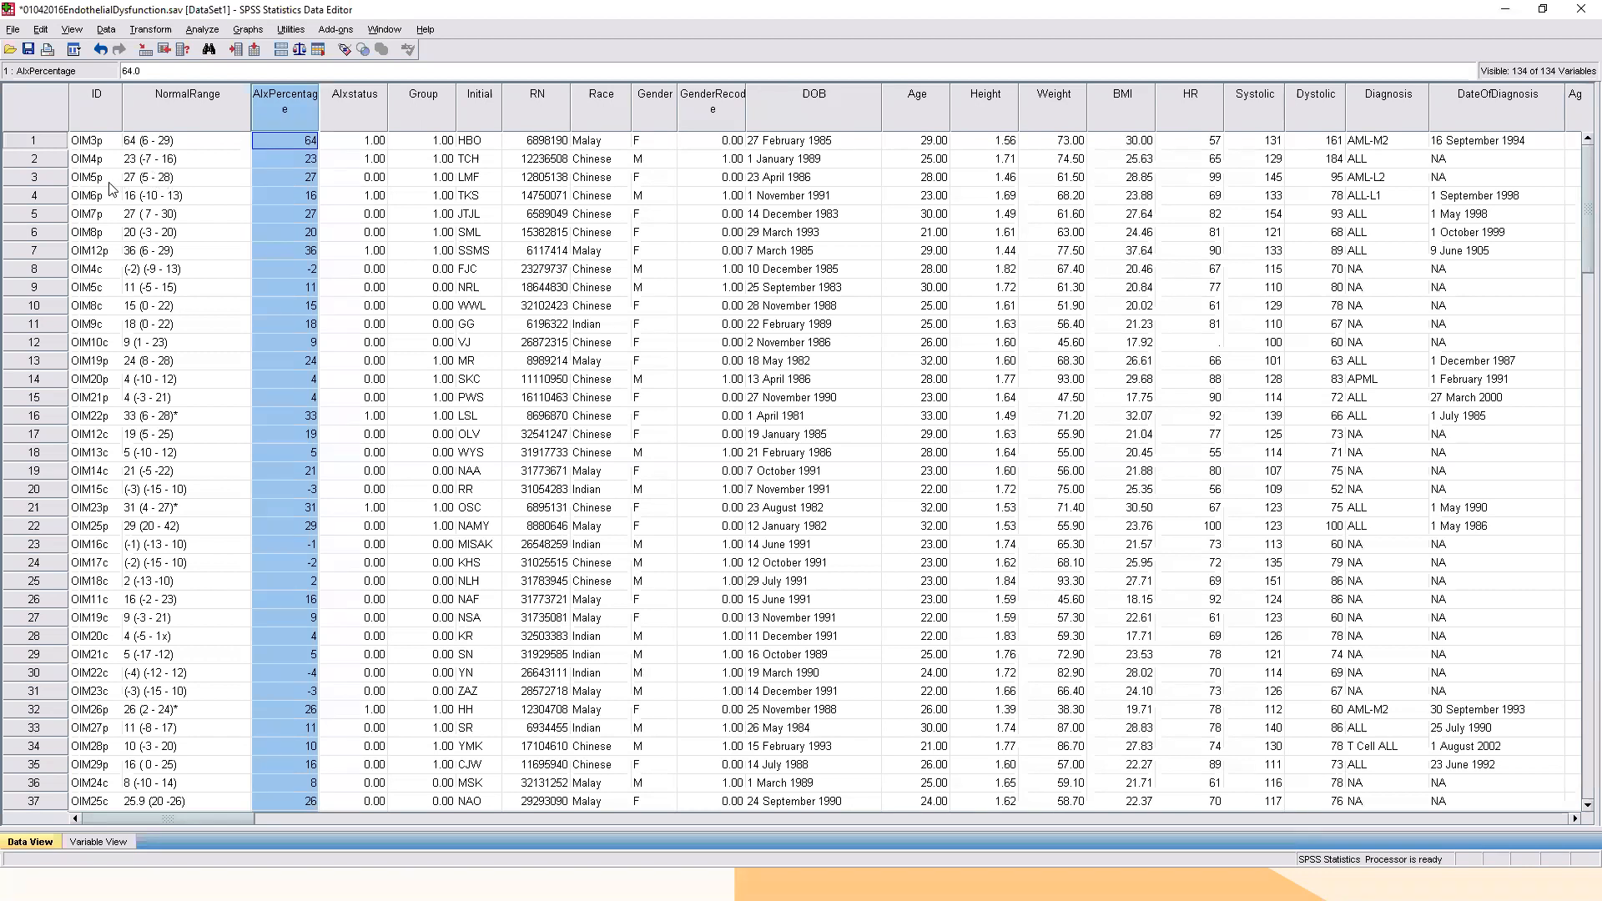
left_click(366, 182)
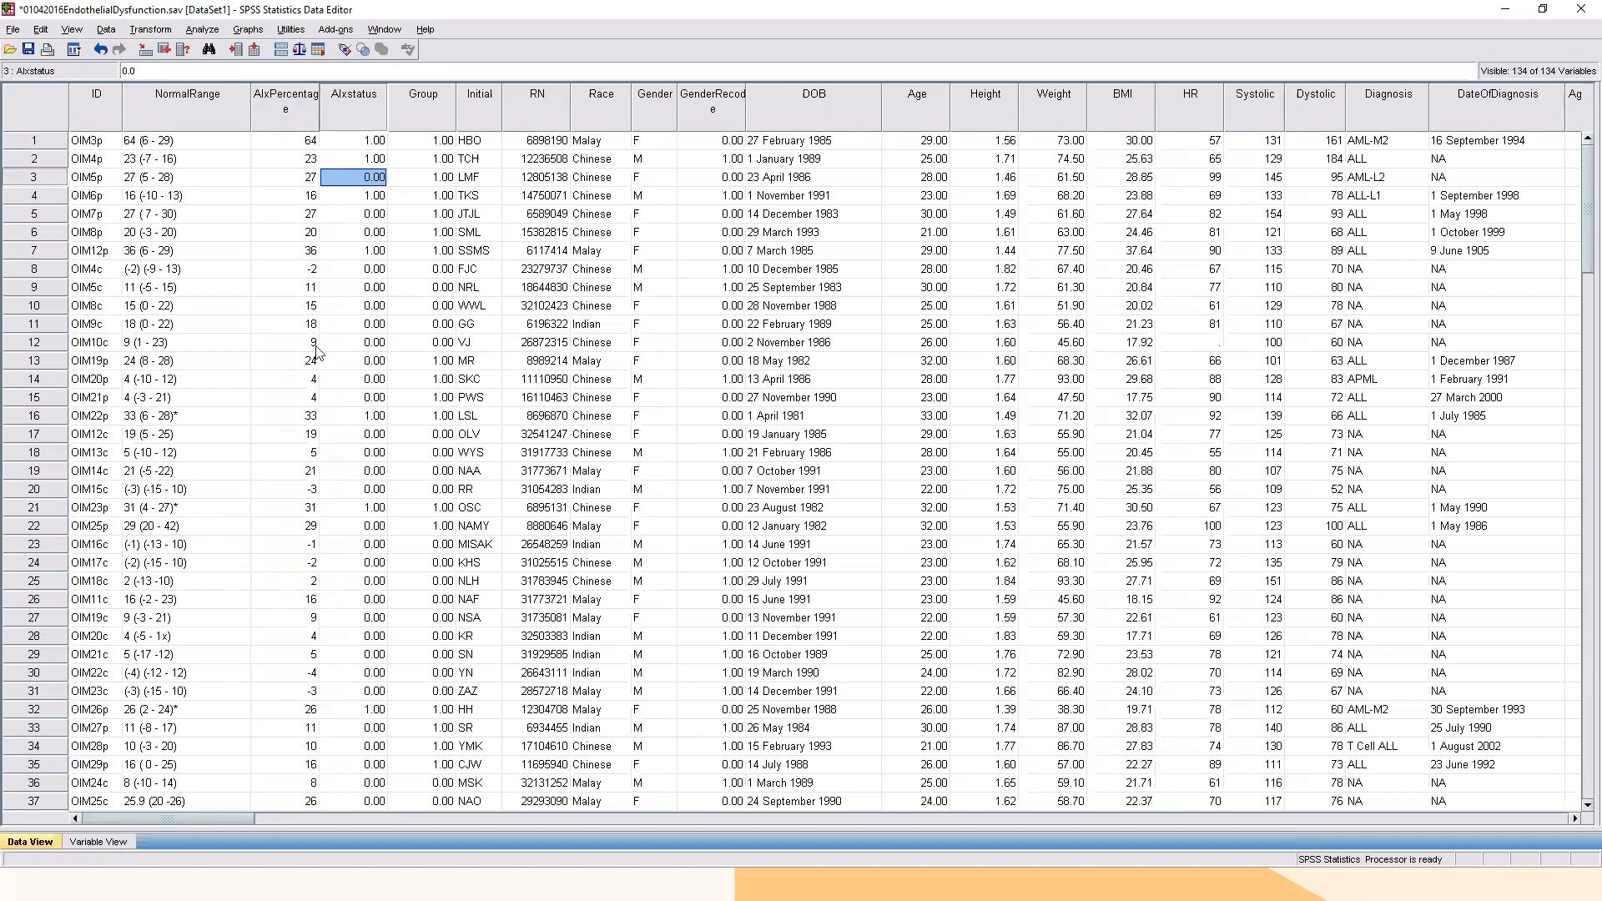
Inspect the label and value labels defined for AIxstatus, leaving the definitions as they are.
left_click(111, 843)
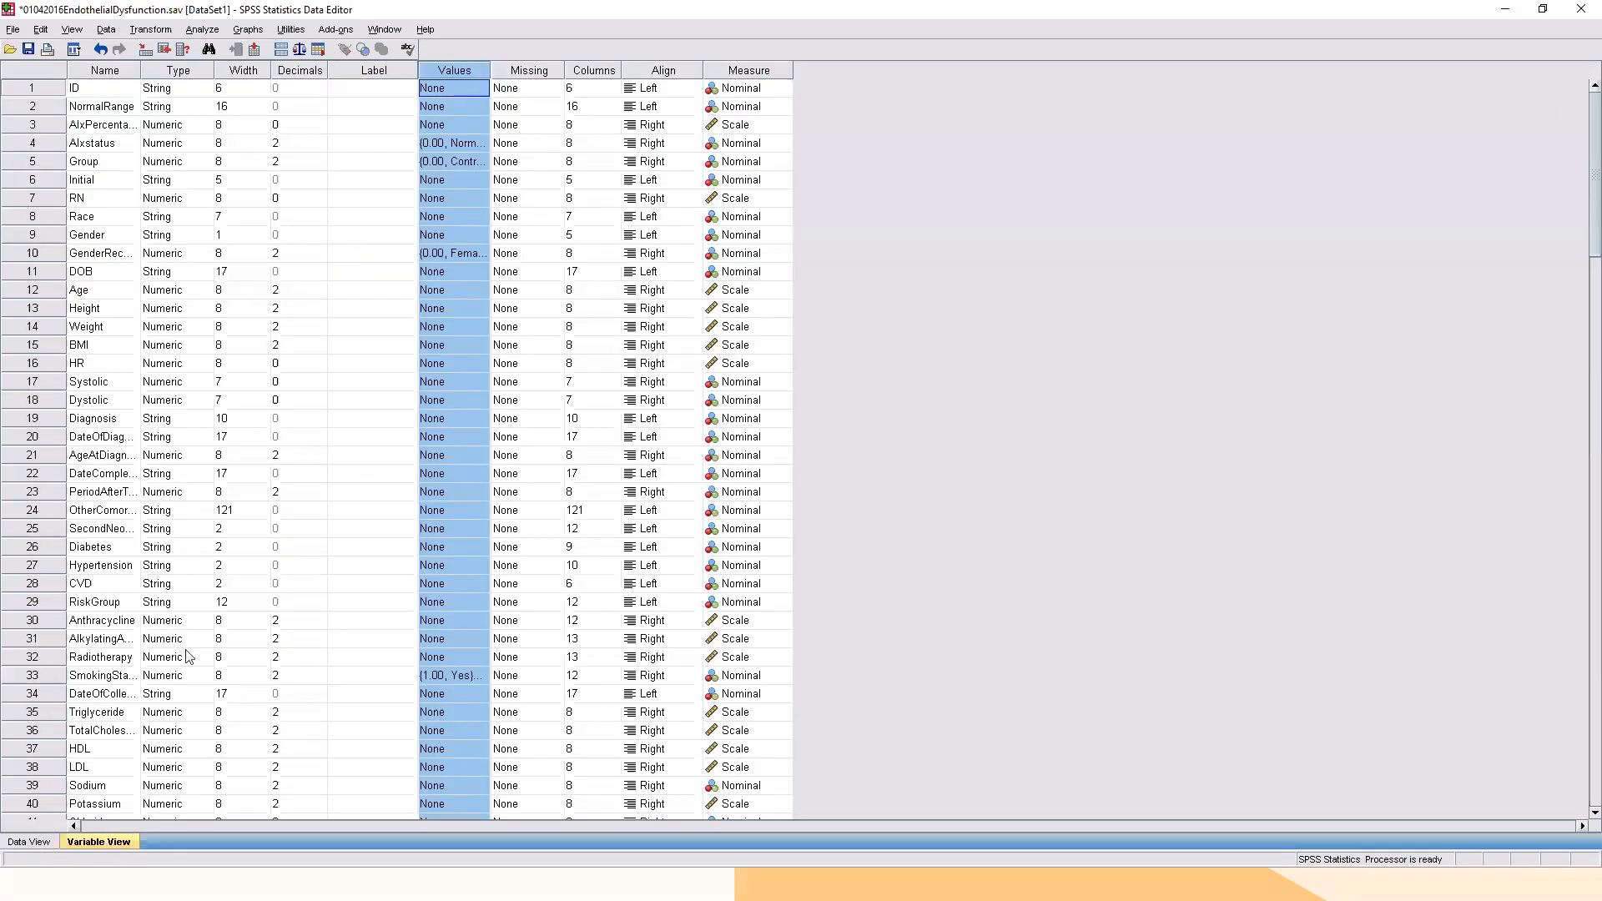
left_click(375, 71)
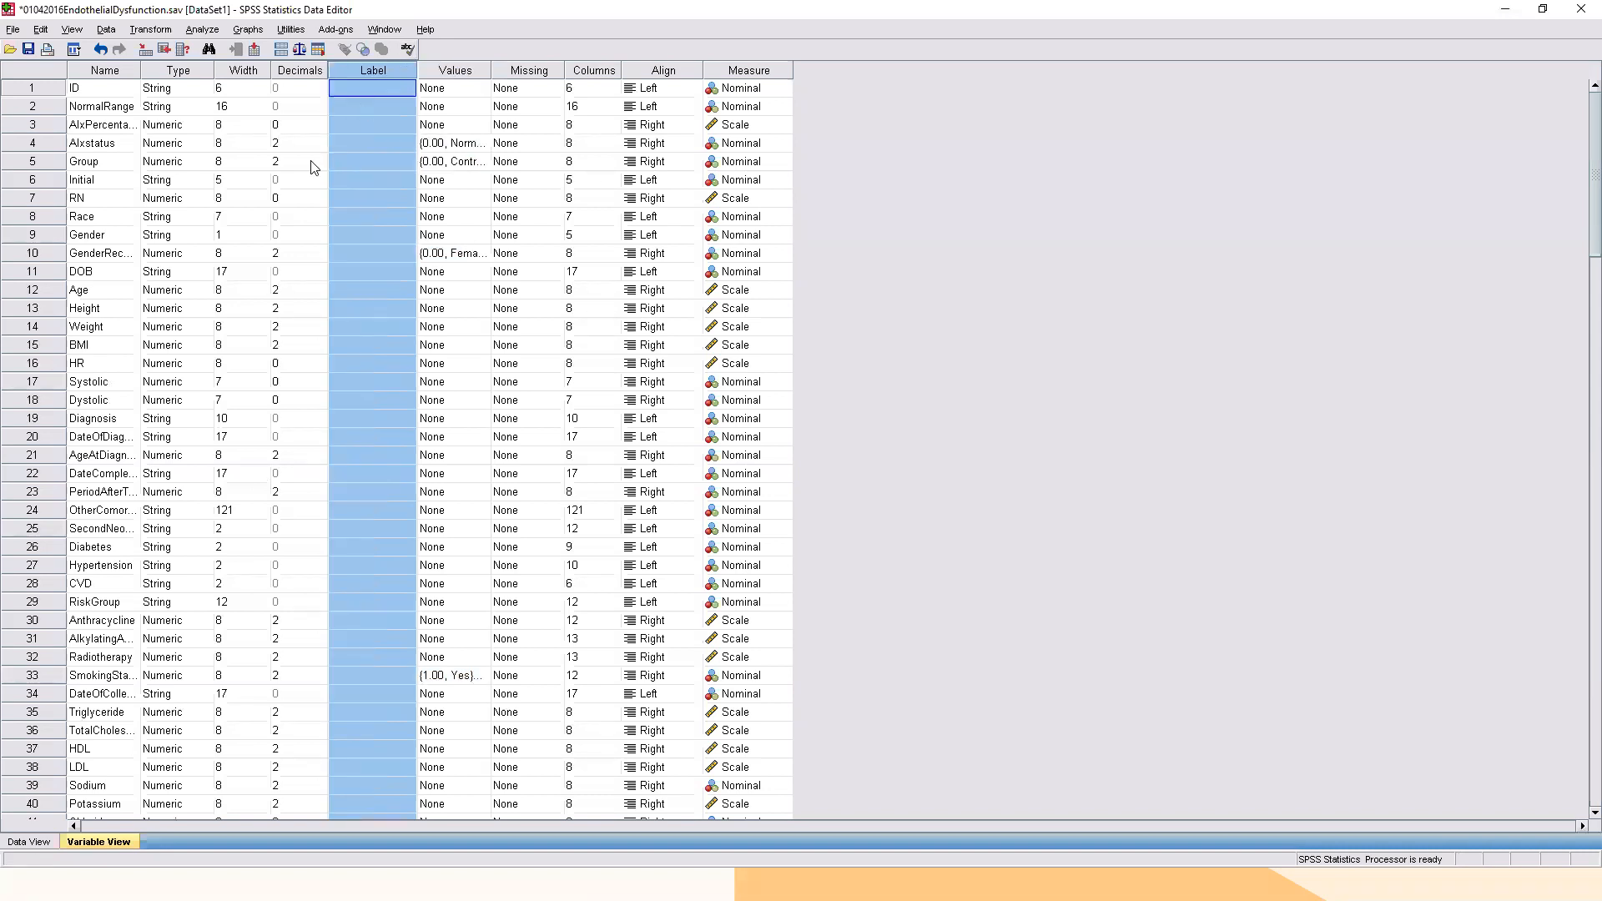
left_click(357, 146)
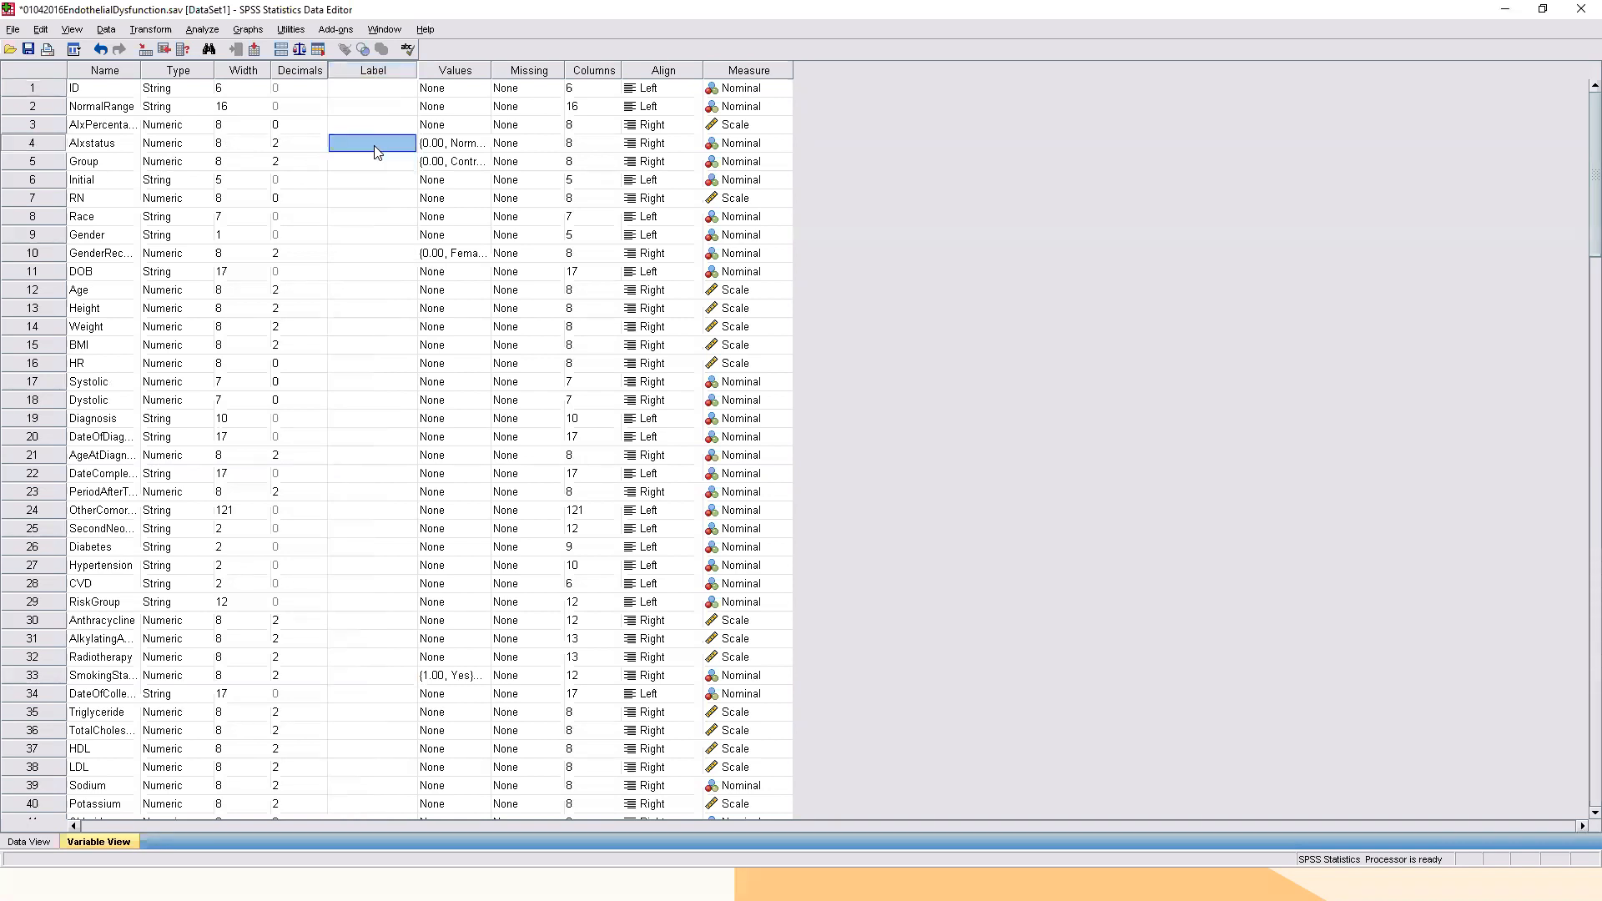
left_click(480, 146)
left_click(484, 144)
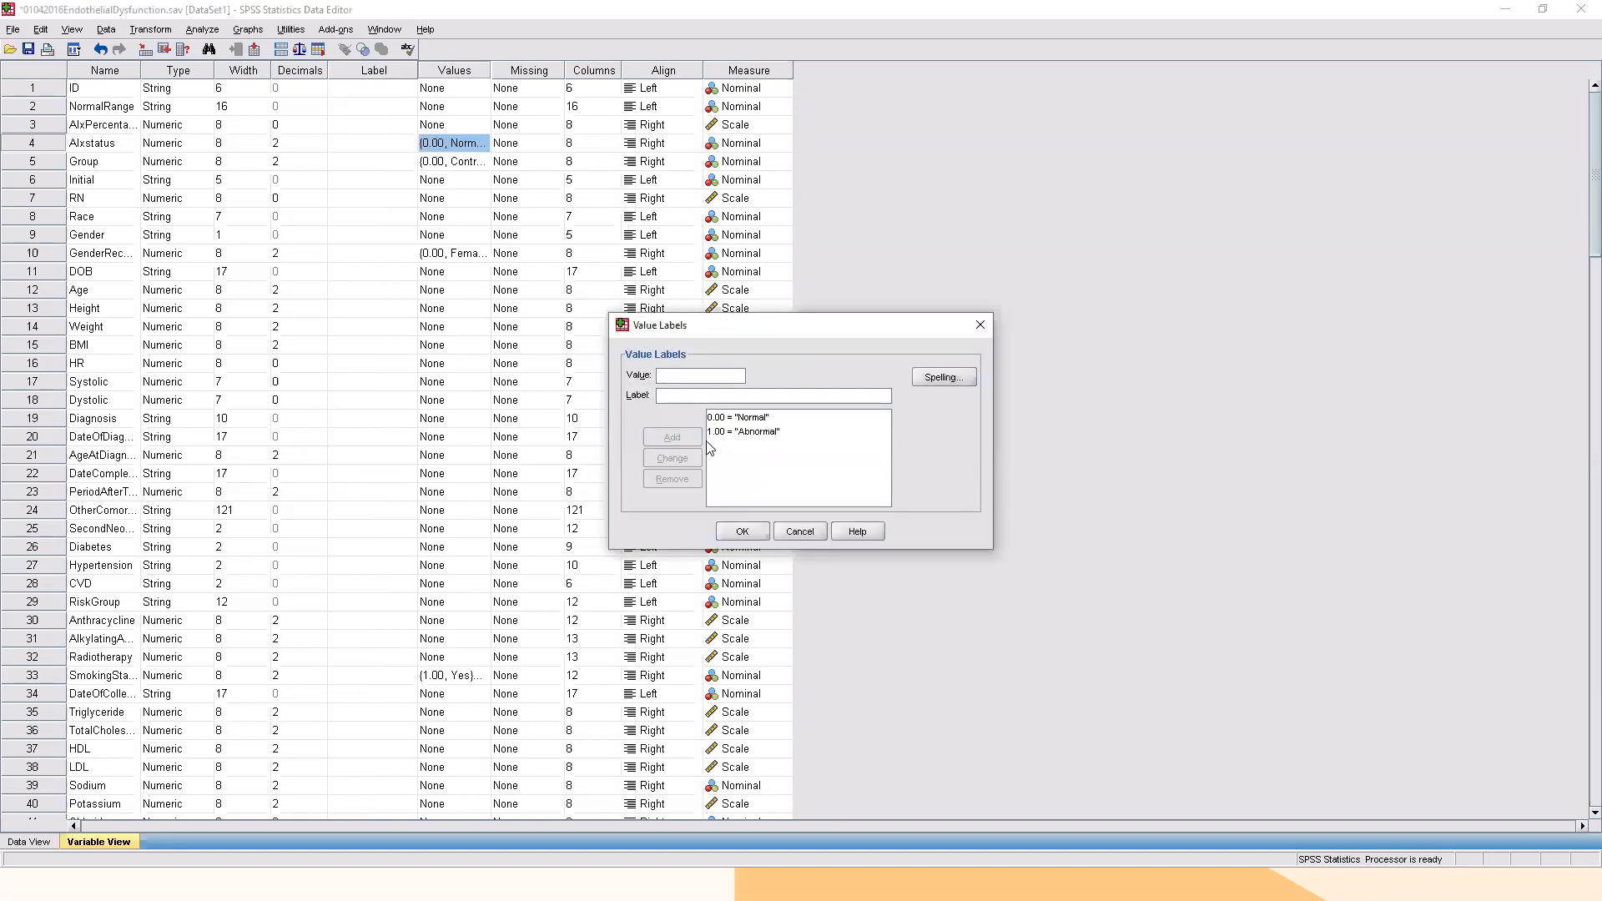
left_click(776, 442)
left_click(793, 533)
Inspect the missing values settings of AIxstatus and close them without changes.
left_click(550, 131)
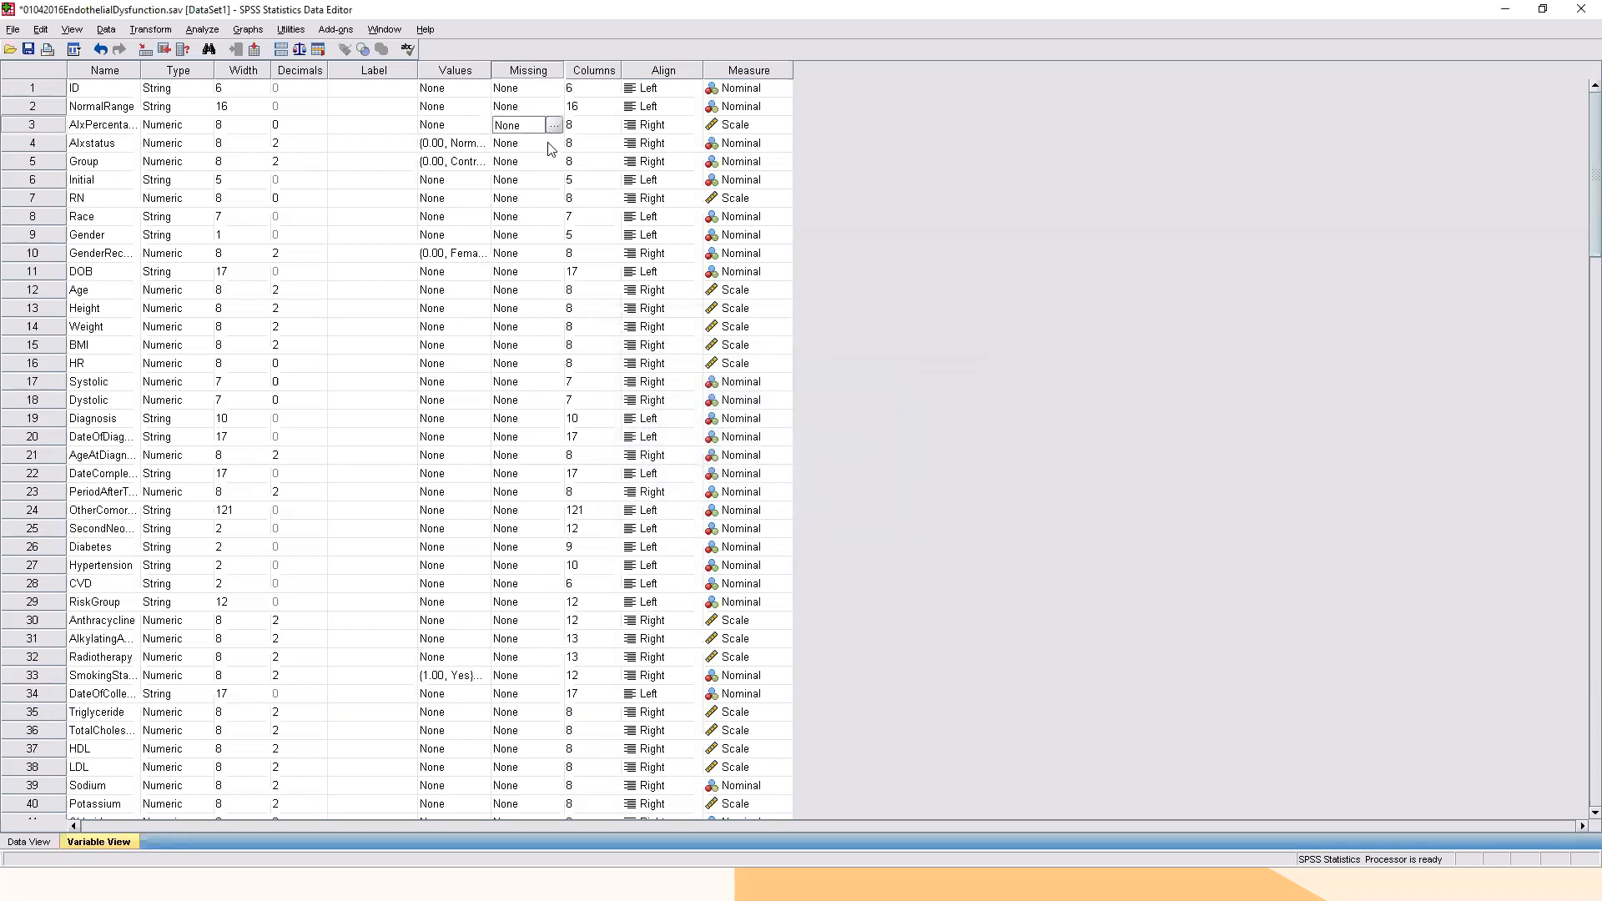
left_click(550, 148)
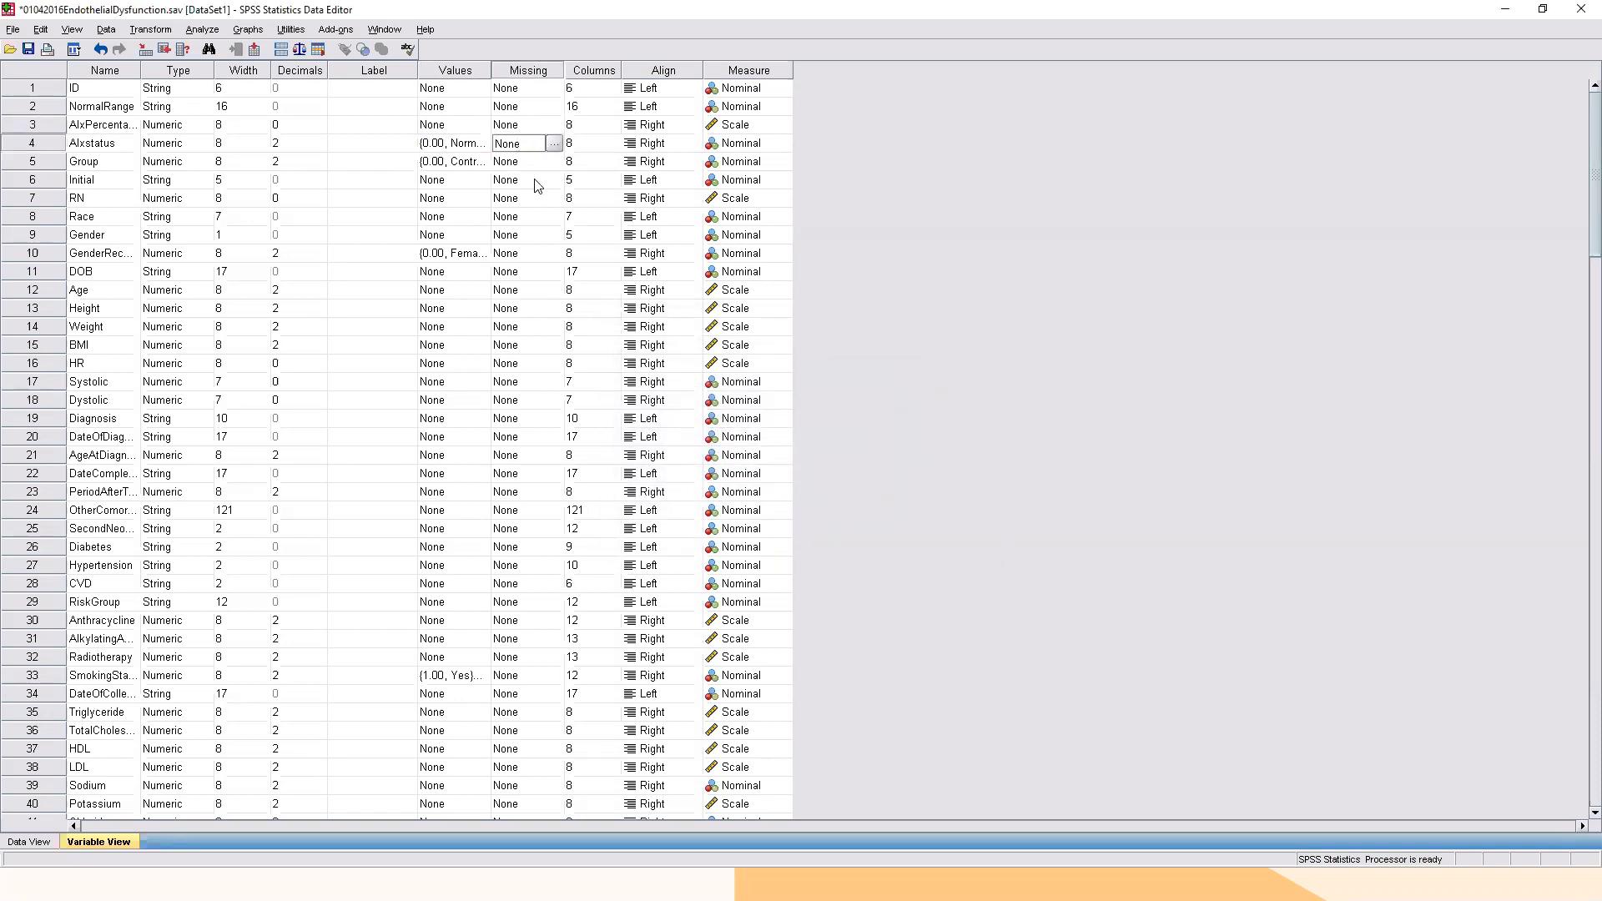
left_click(555, 144)
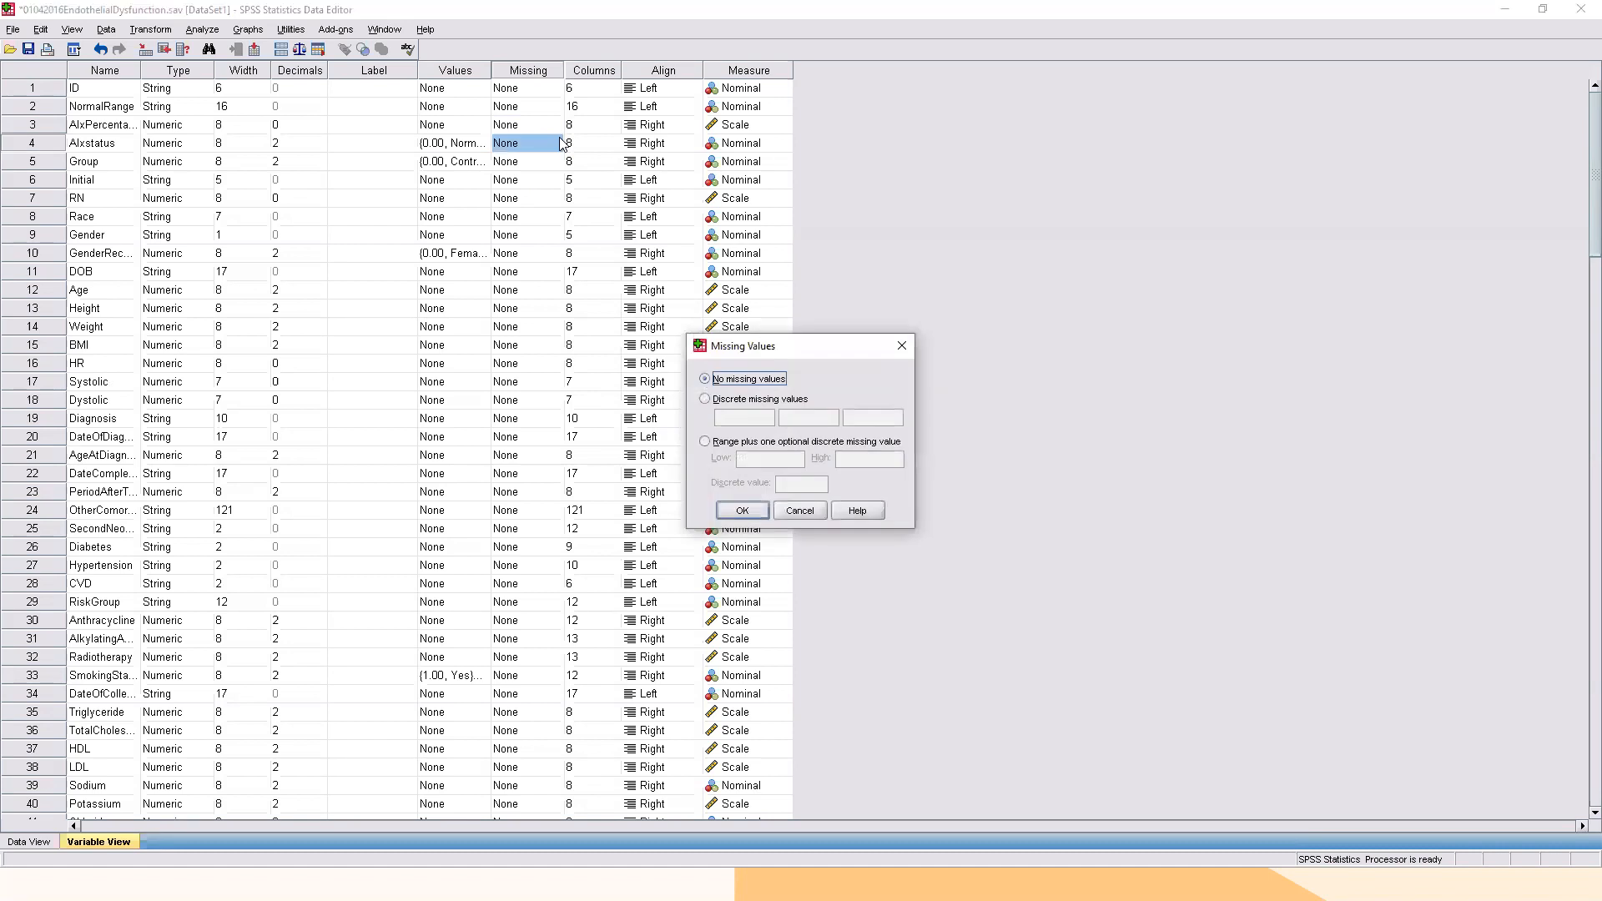
left_click(806, 511)
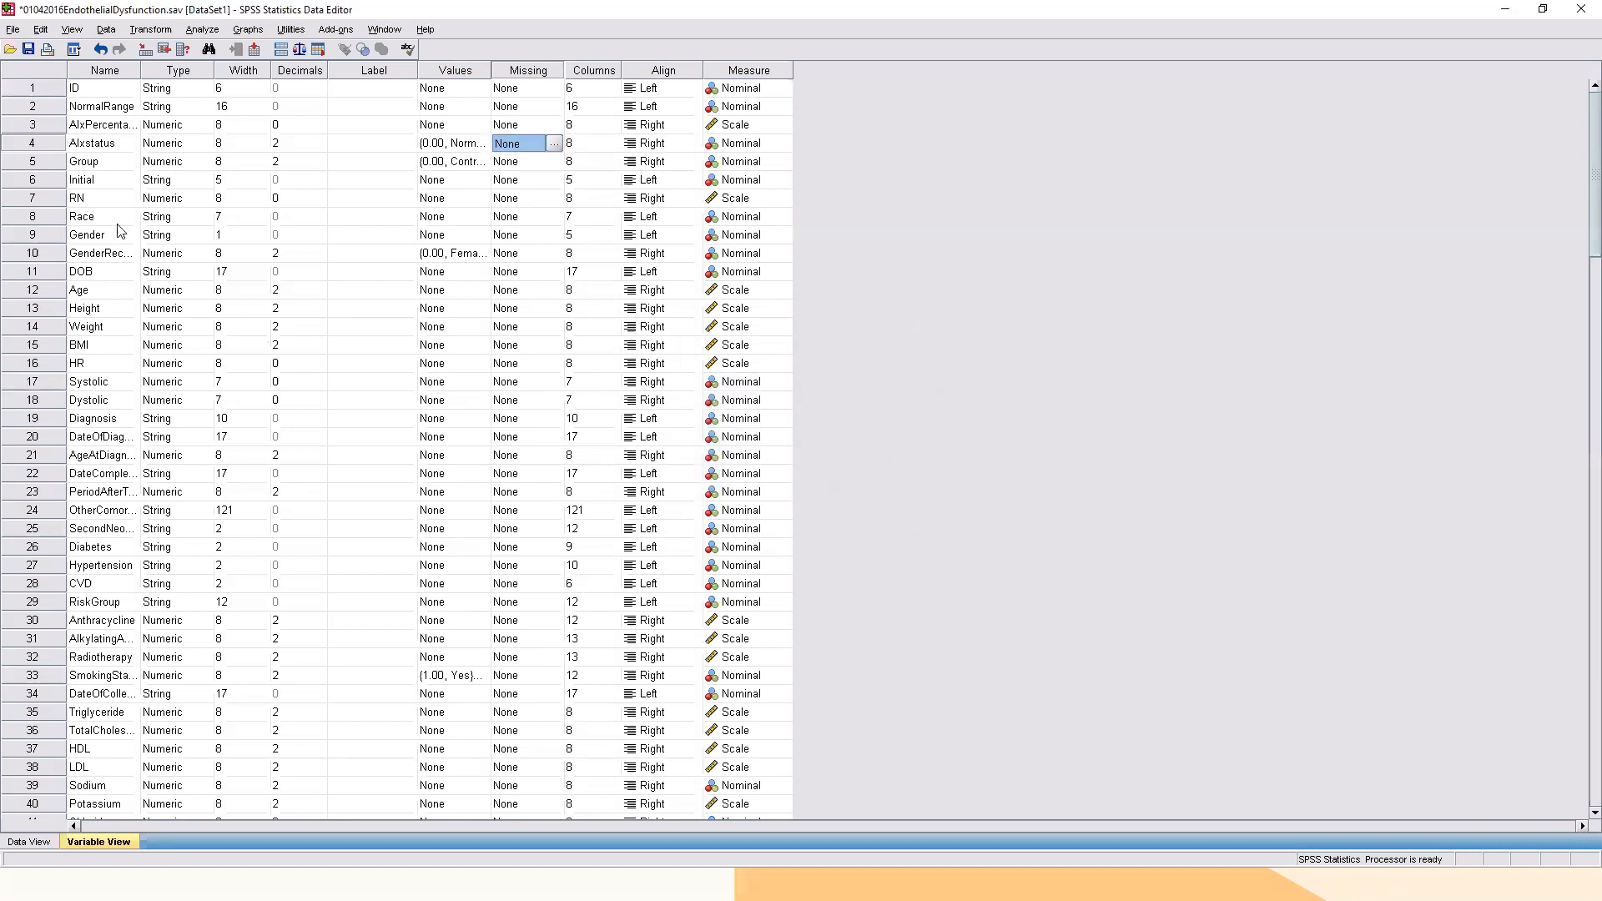
Examine the empty HR entry of case 12 in the data sheet and revisit the variable definitions.
left_click(45, 839)
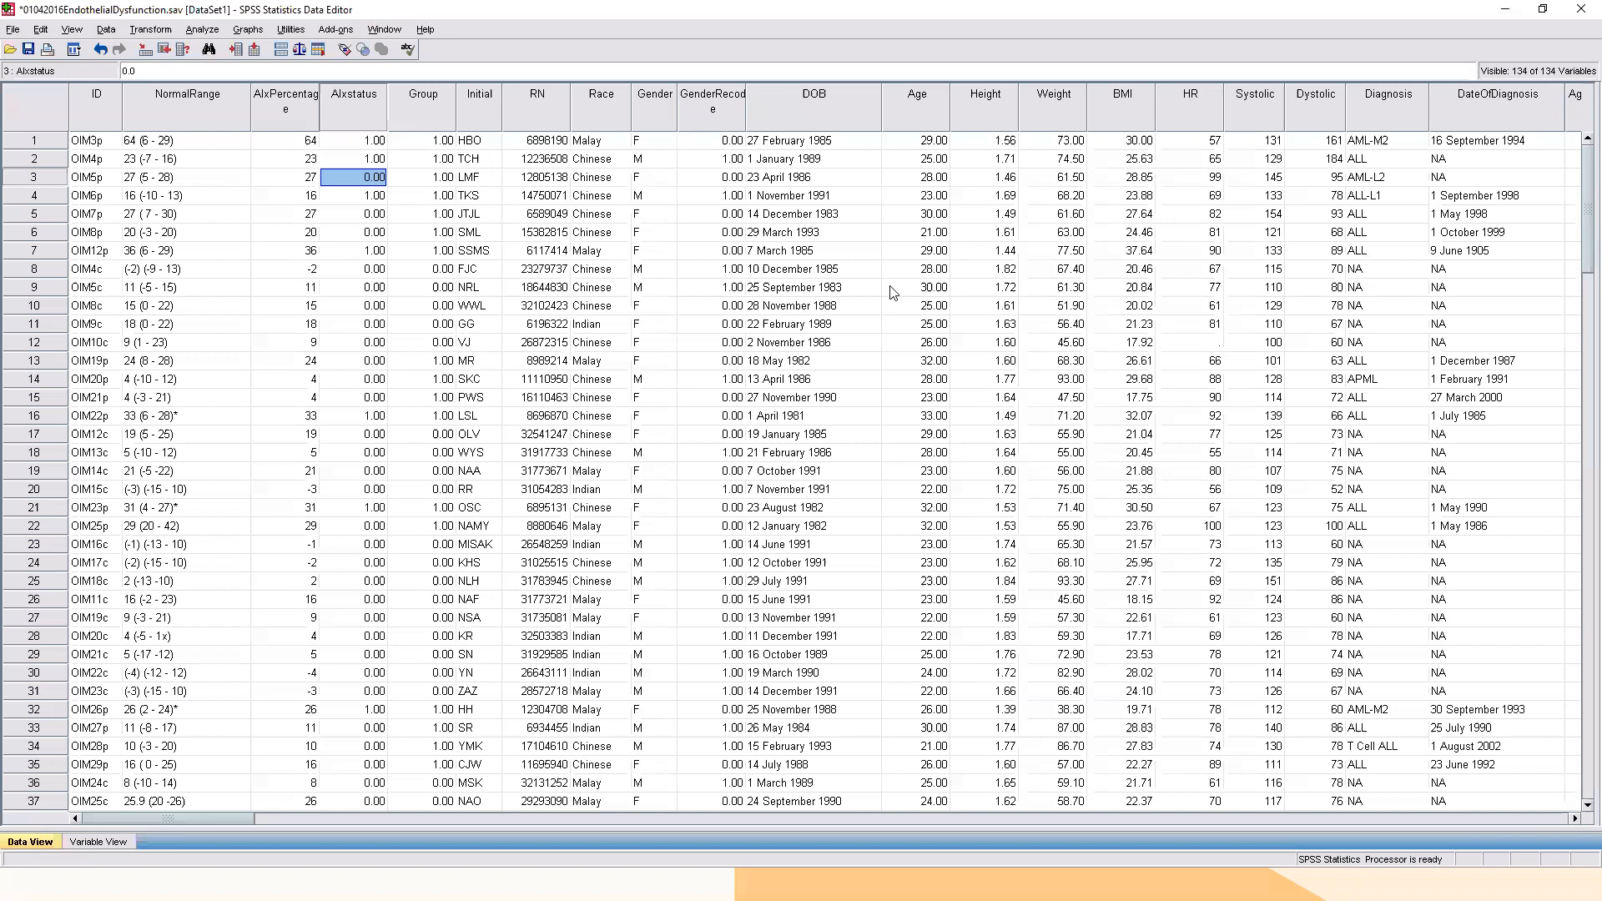
left_click(1210, 346)
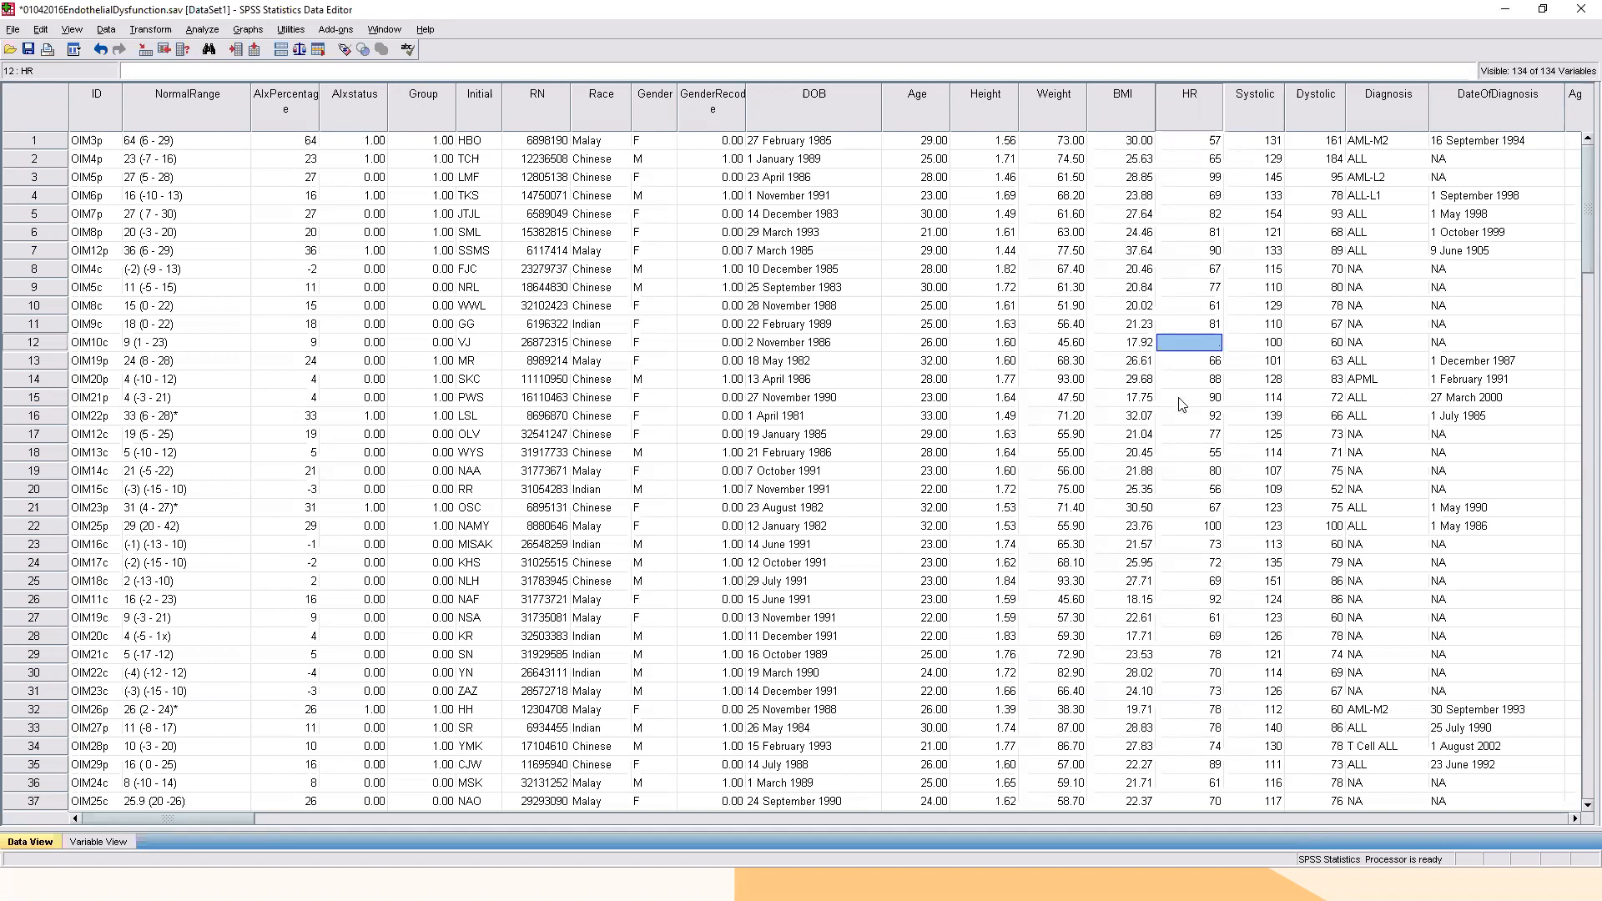
left_click(88, 843)
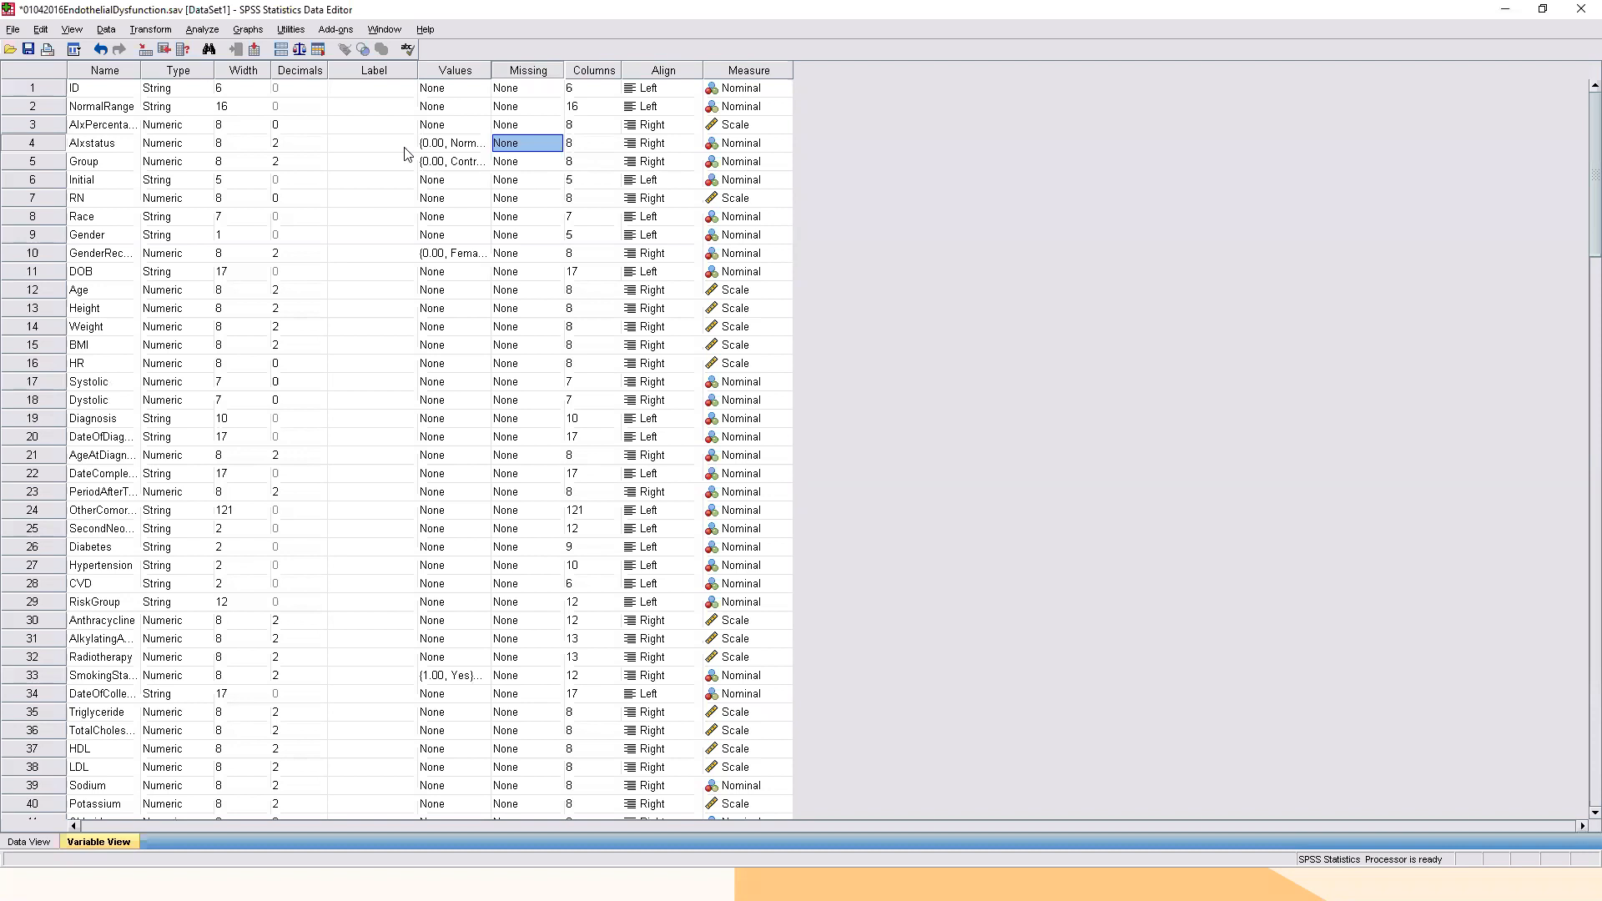
left_click(29, 843)
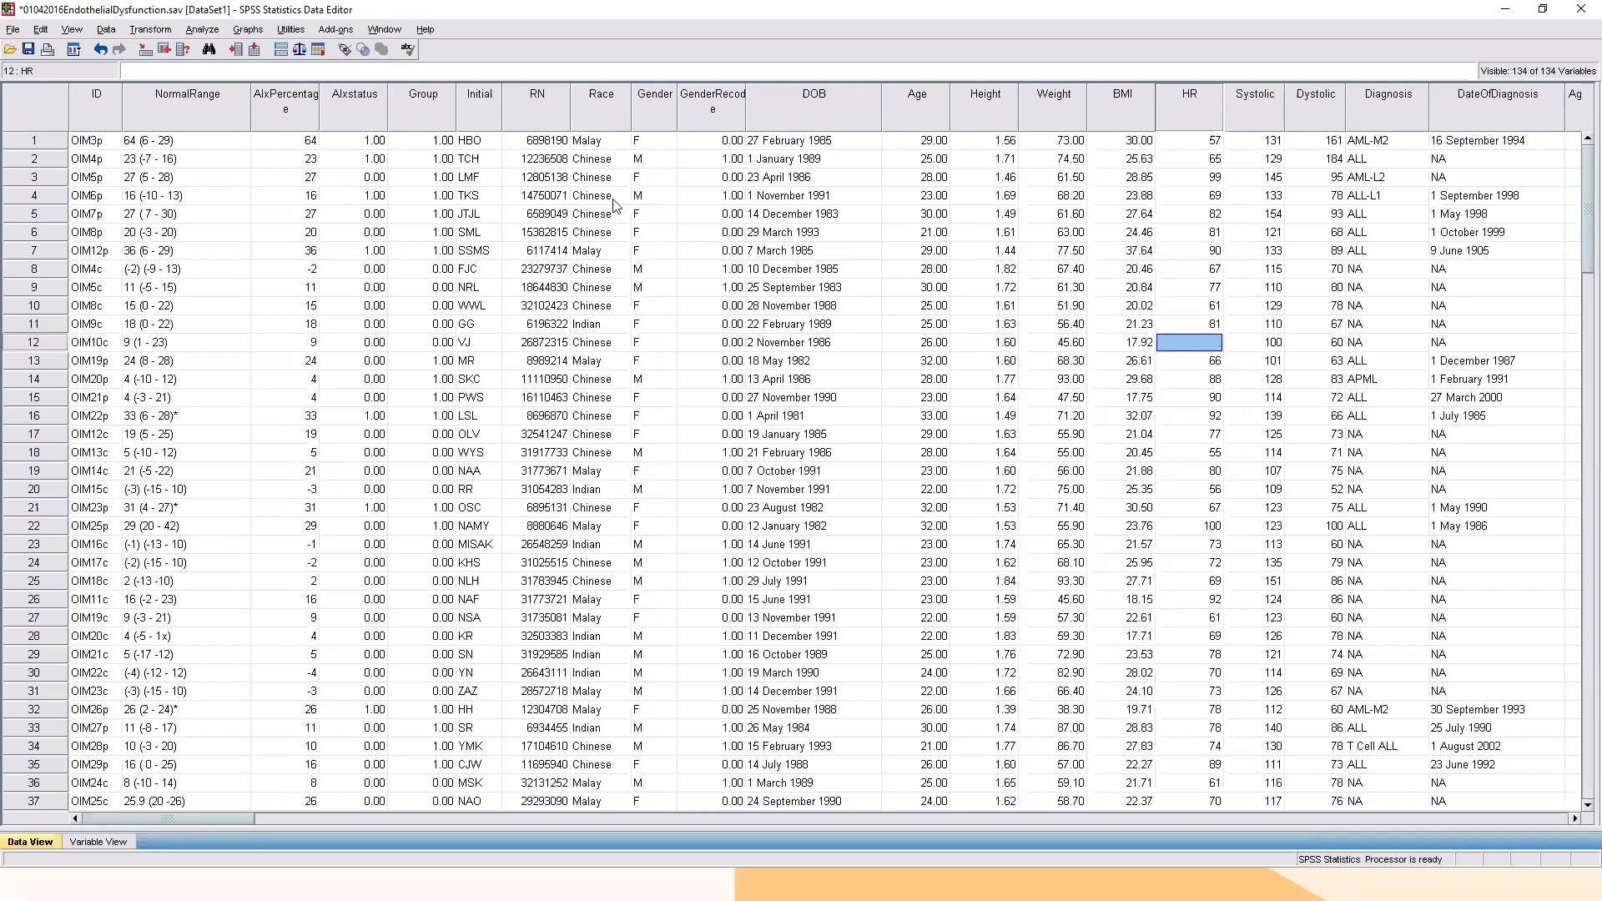
Compare the text entries in the Gender column with the numeric codes in GenderRecode.
left_click(645, 108)
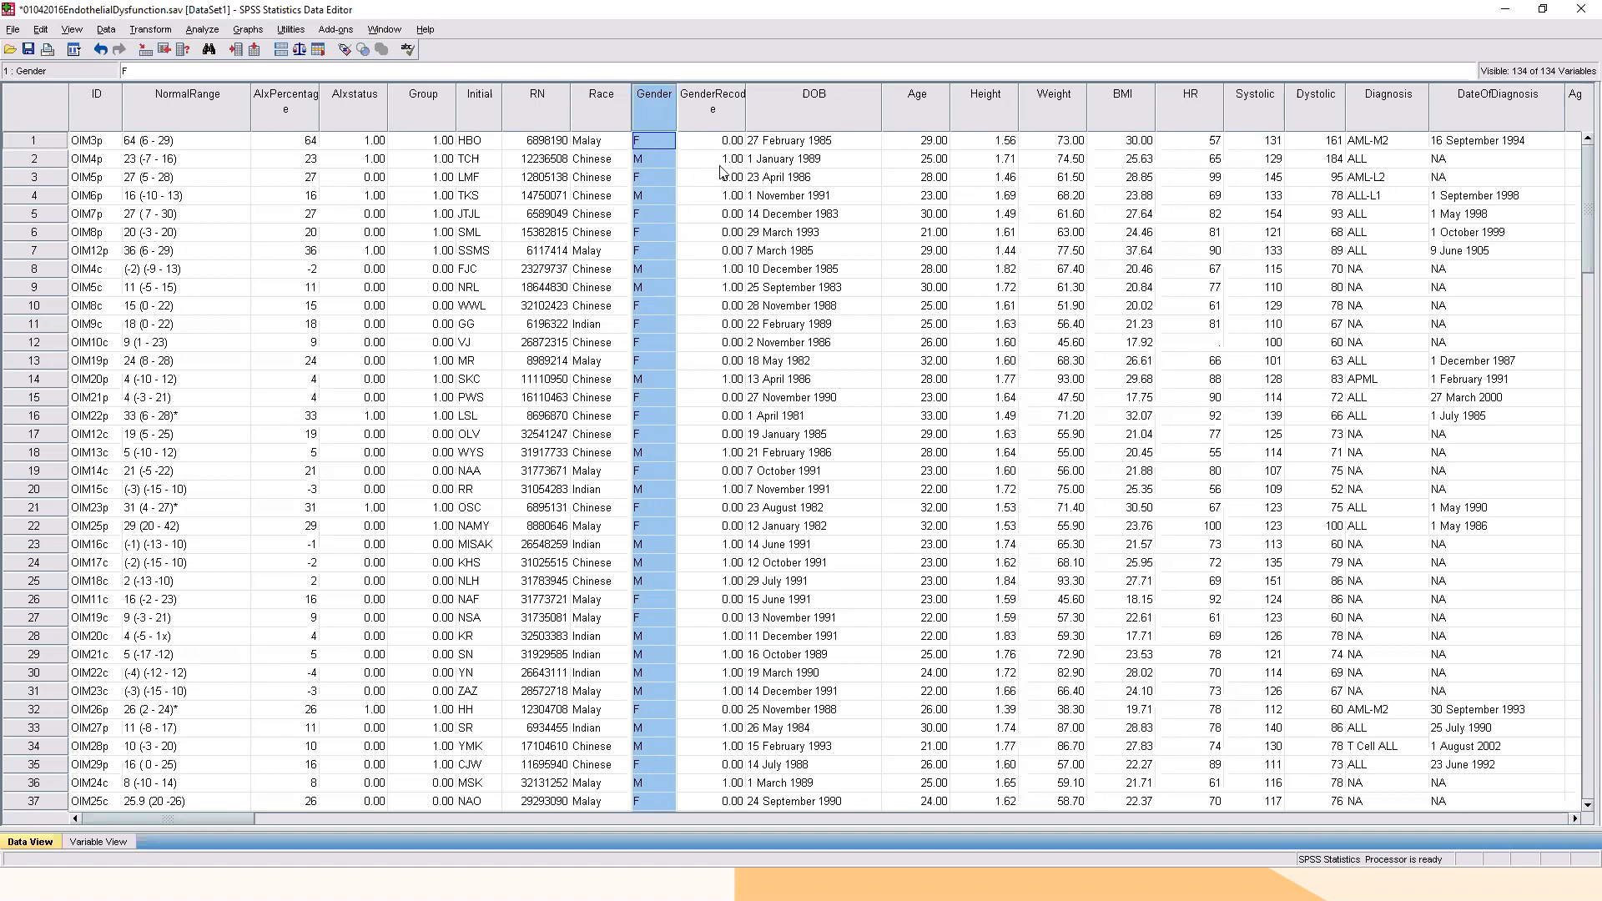
left_click(716, 112)
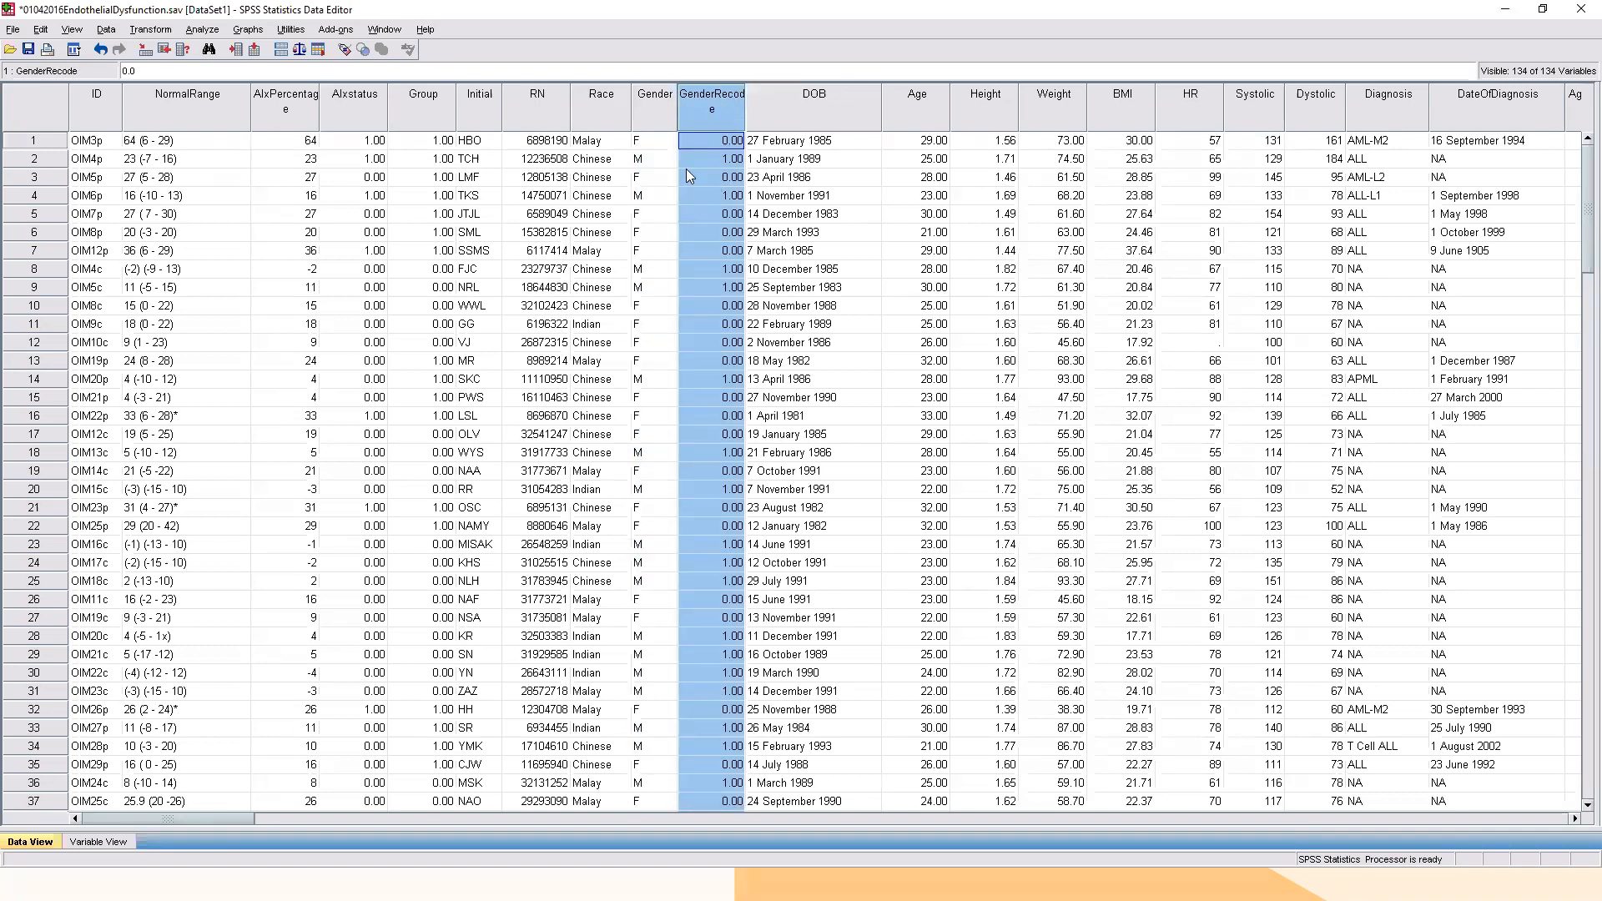
left_click(667, 118)
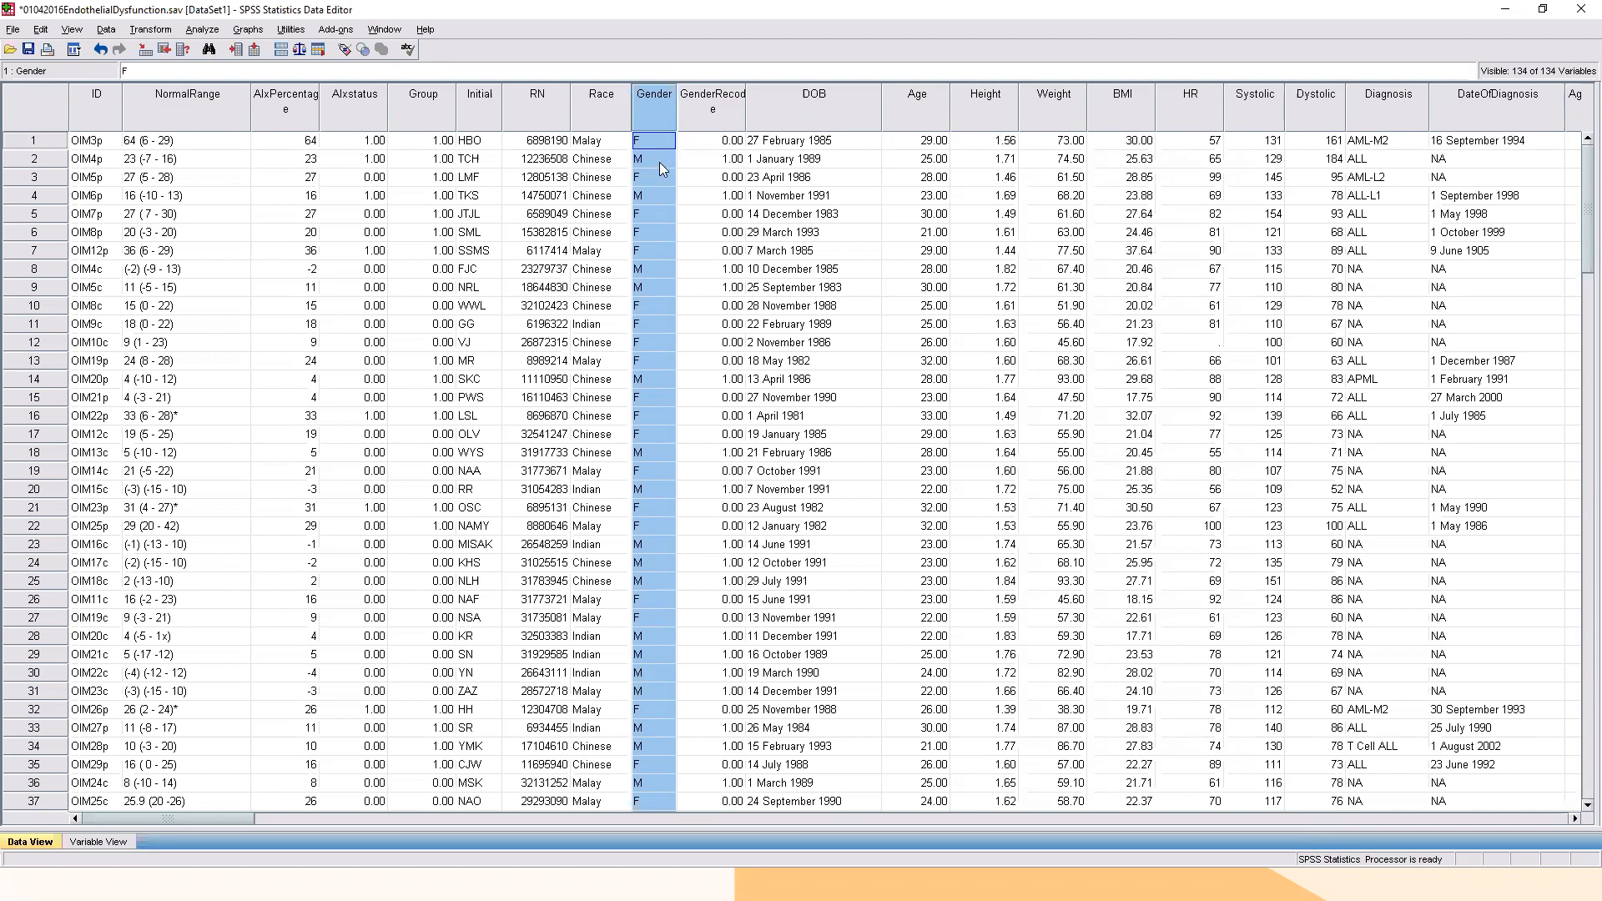
Select Gender for recoding into the same variable and open its old and new value definitions.
left_click(701, 144)
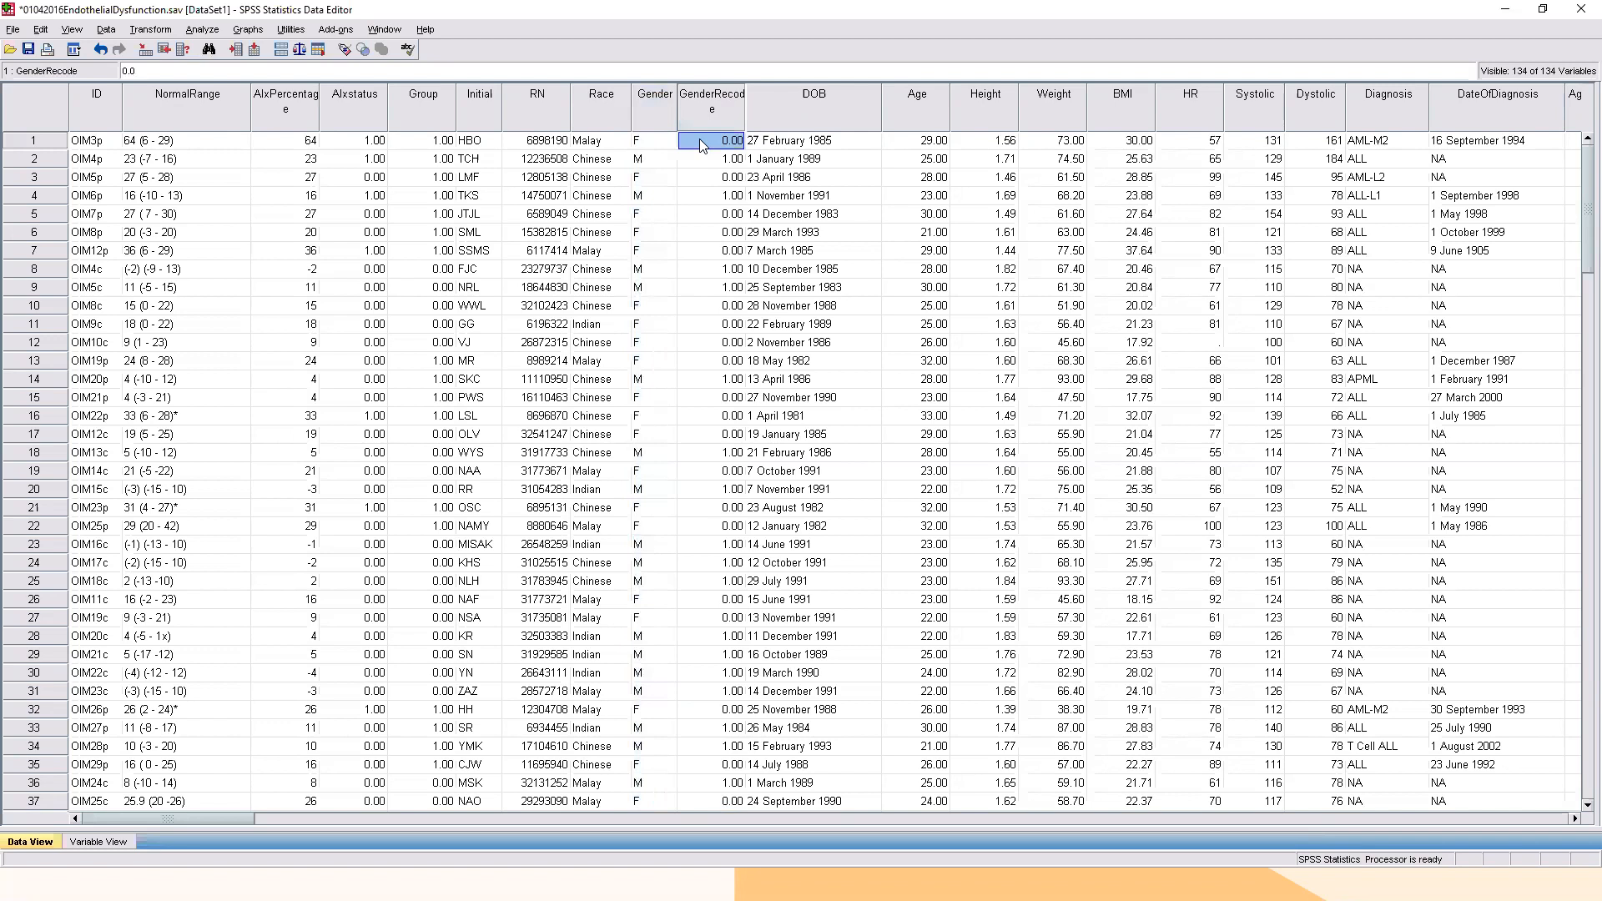
left_click(655, 115)
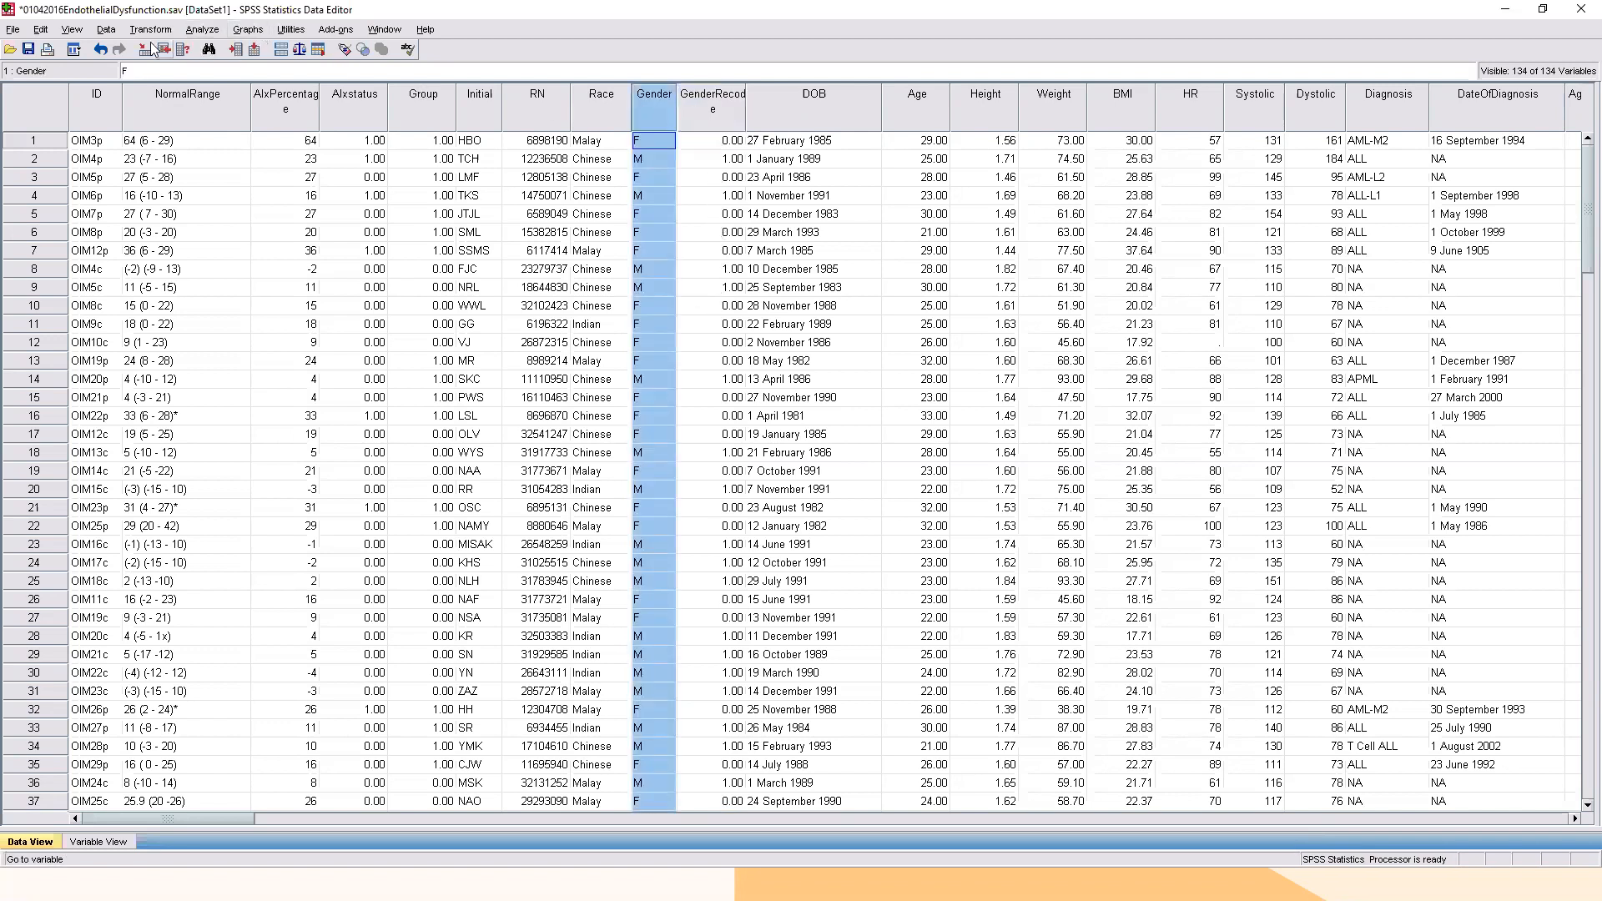
left_click(105, 30)
mouse_move(150, 29)
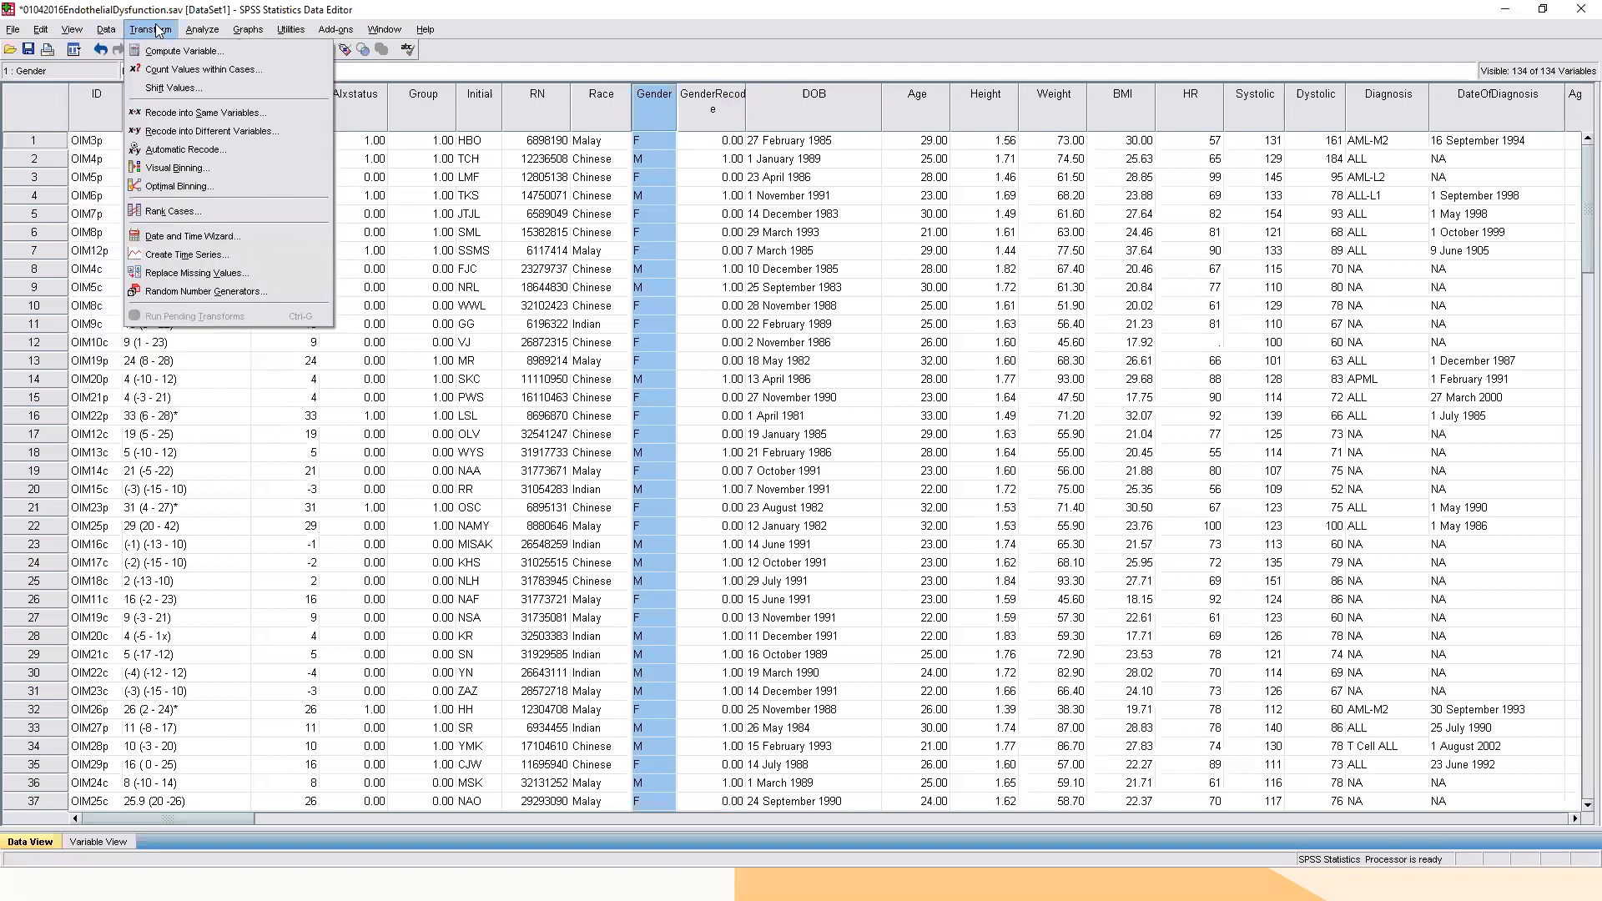
left_click(177, 111)
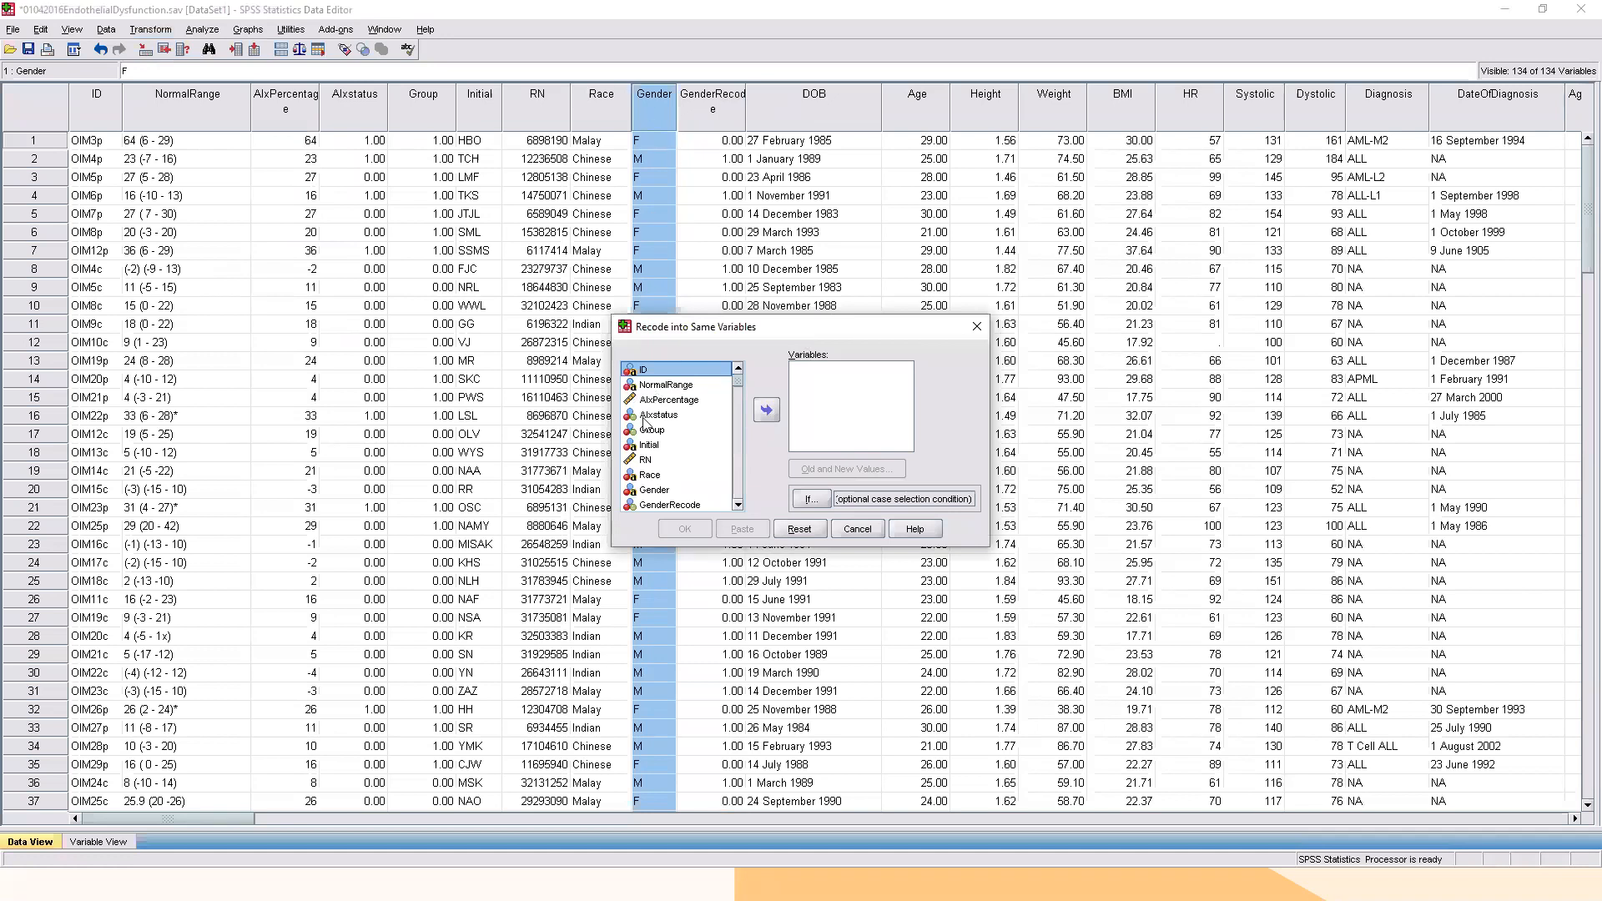
scroll(663, 451, "down", 1)
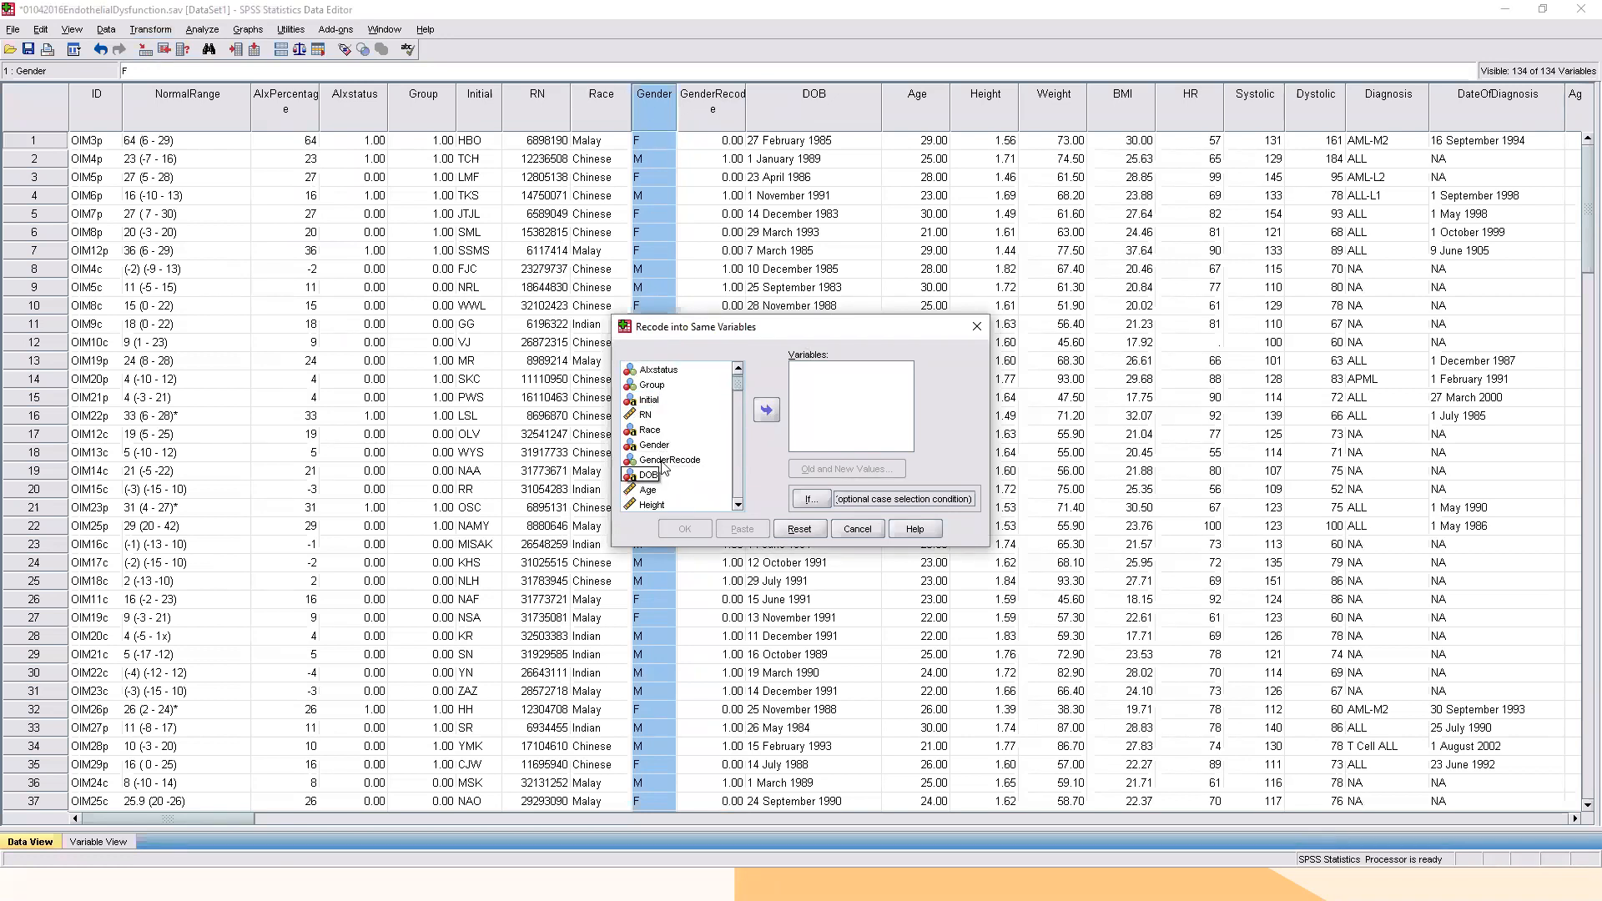
left_click(664, 446)
left_click(766, 411)
left_click(847, 468)
Recode the Gender values F to 0 and M to 1, and run the recode.
left_click(658, 346)
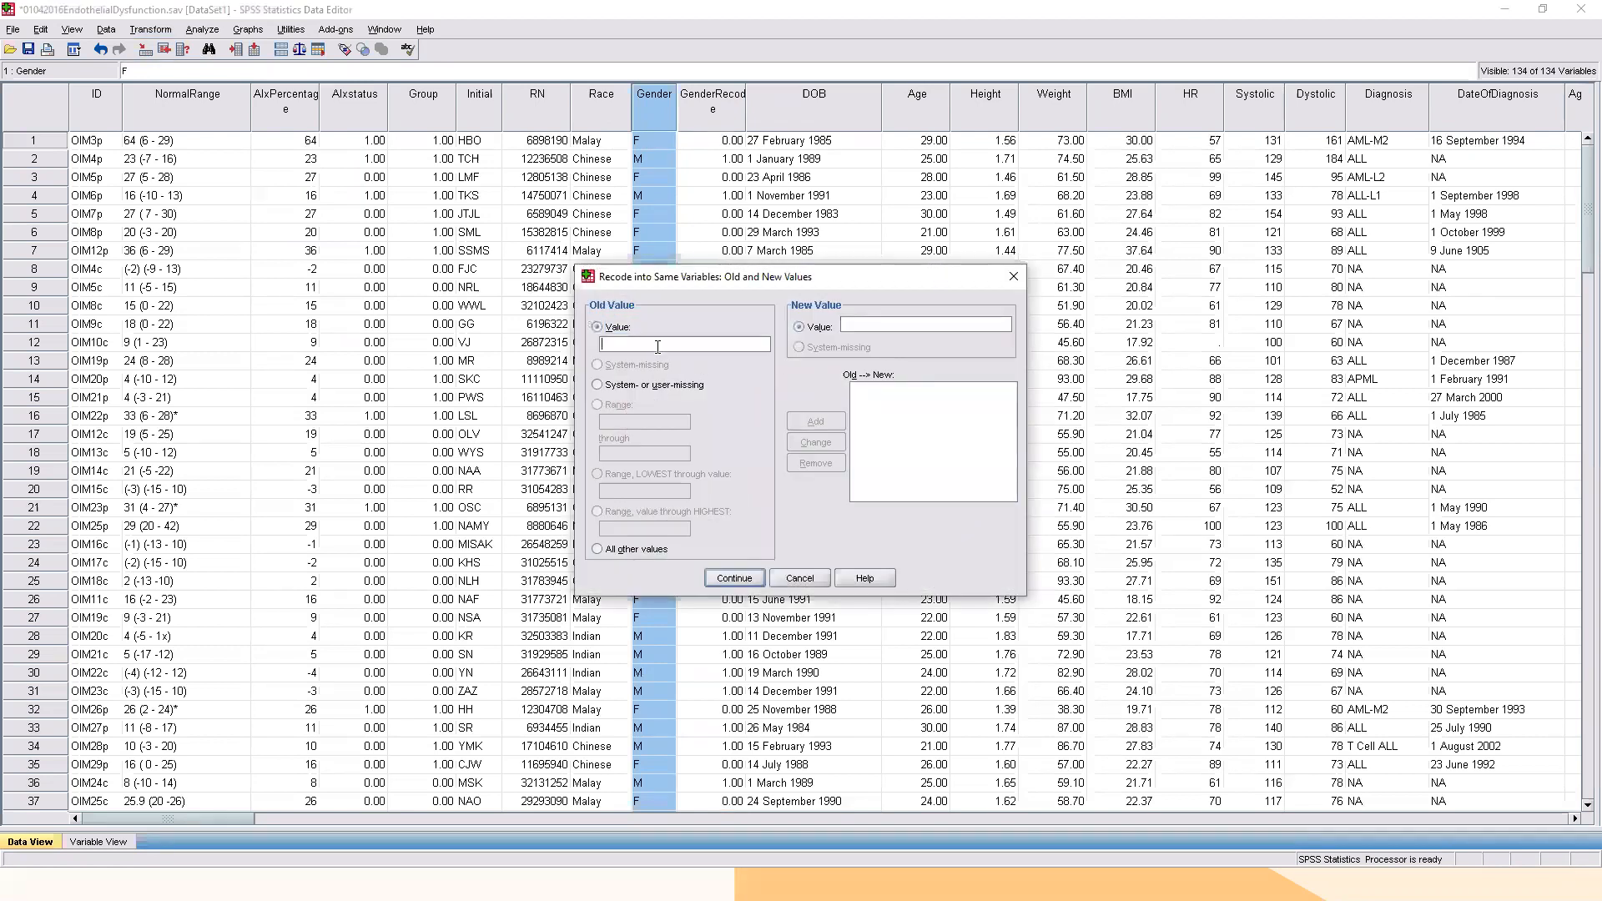
left_click(871, 326)
type("0")
left_click(798, 414)
type("M")
left_click(920, 322)
type("1")
left_click(806, 421)
left_click(736, 577)
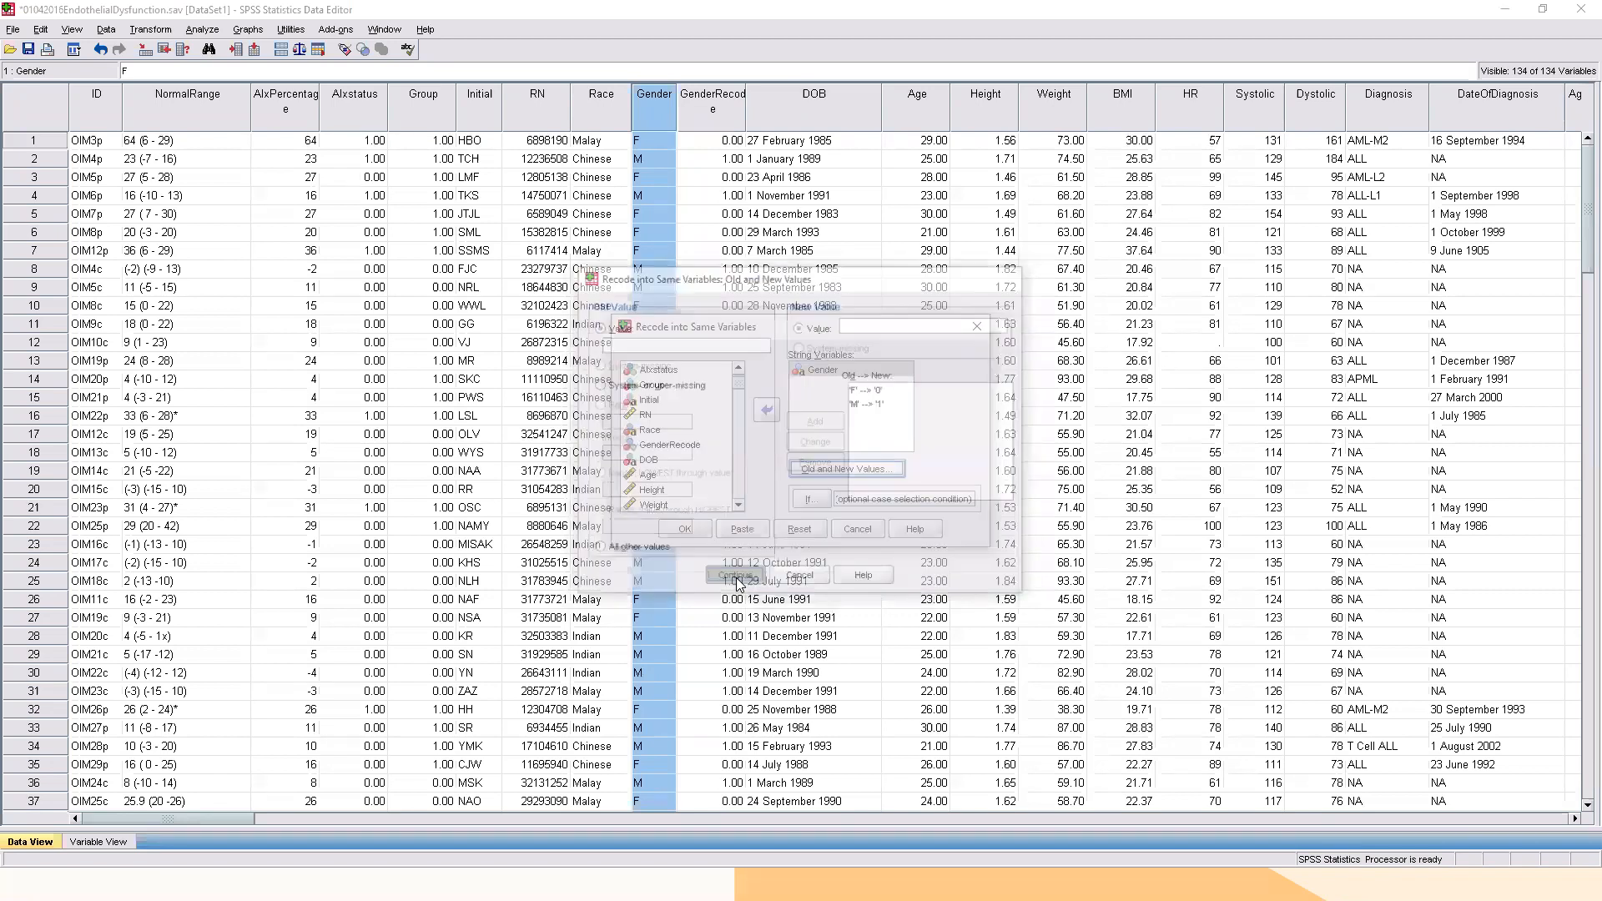
left_click(684, 529)
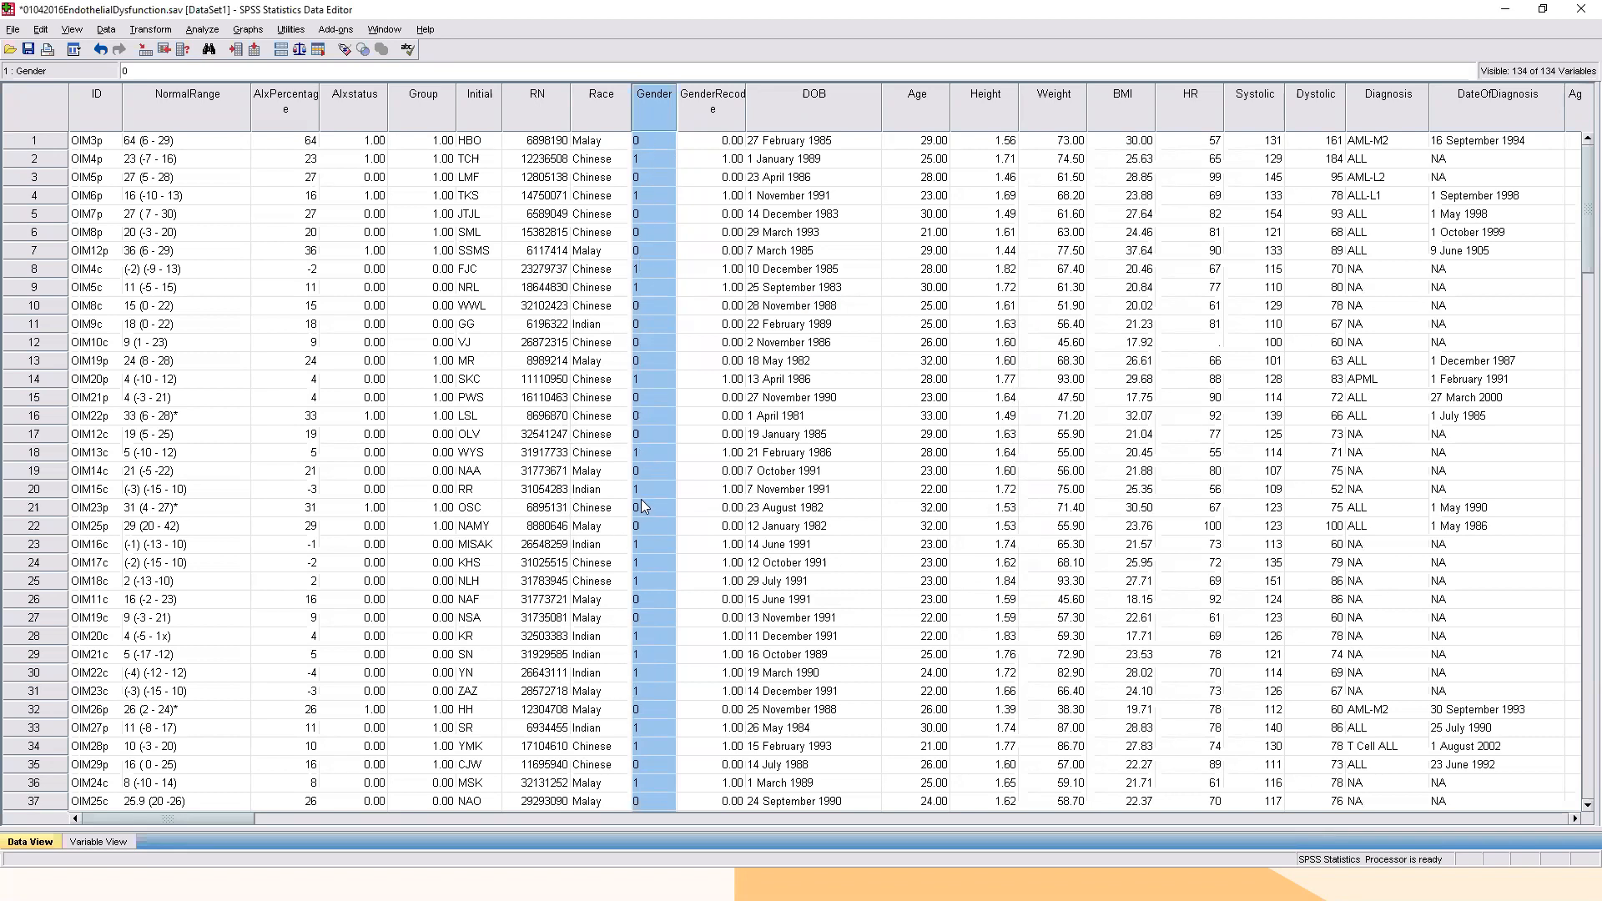
Define value labels for the Gender variable: 0 as Female and 1 as Male.
double_click(654, 107)
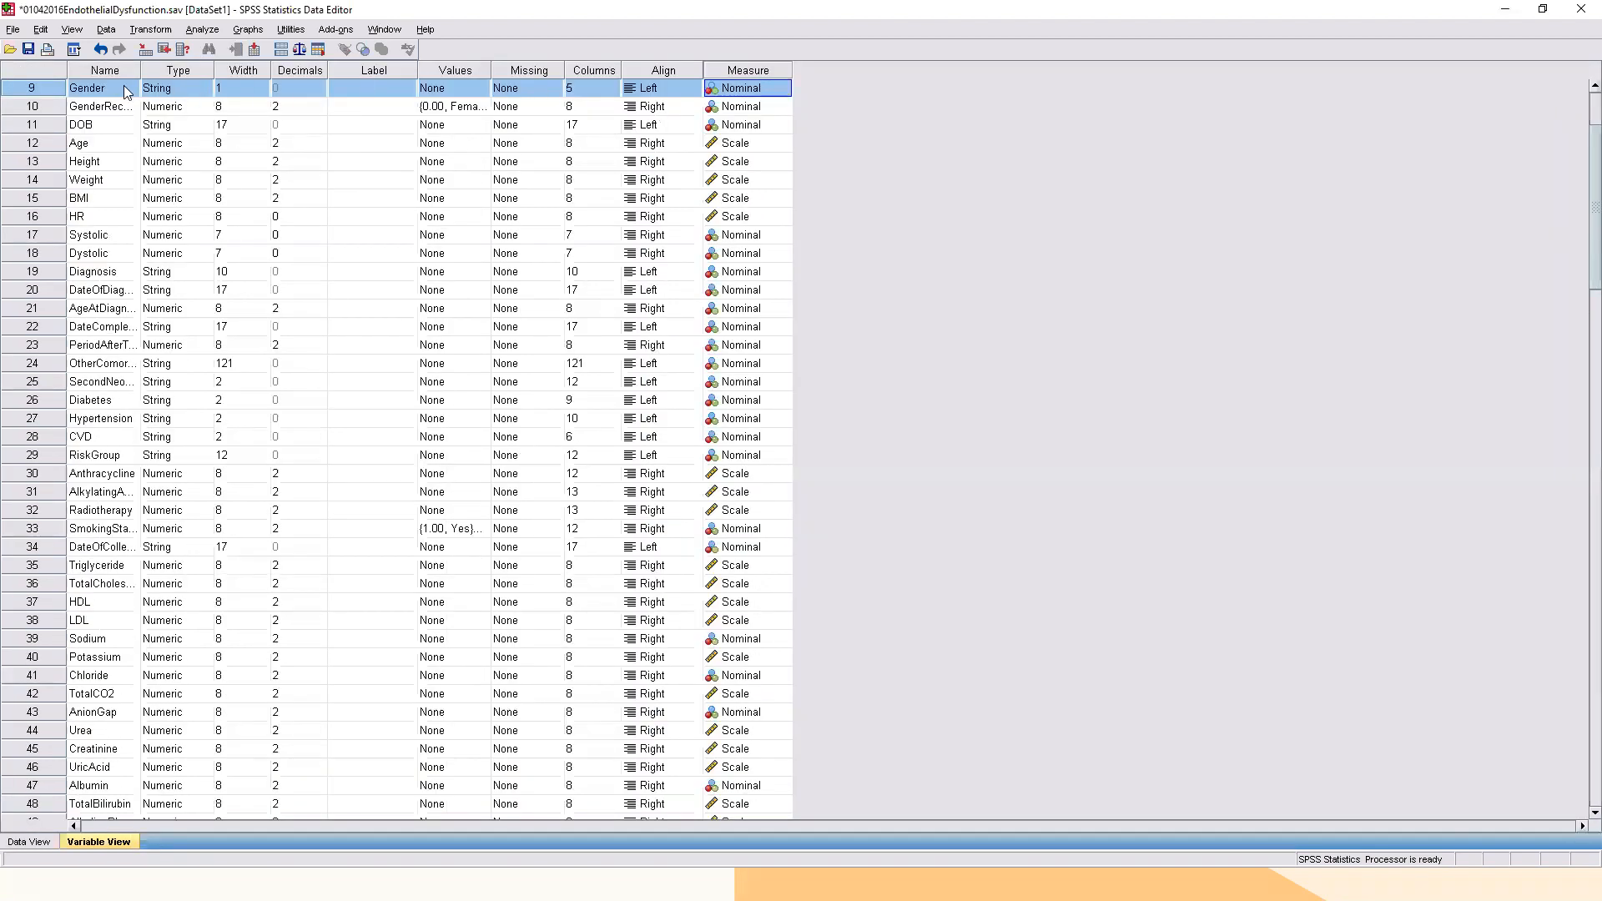
left_click(478, 90)
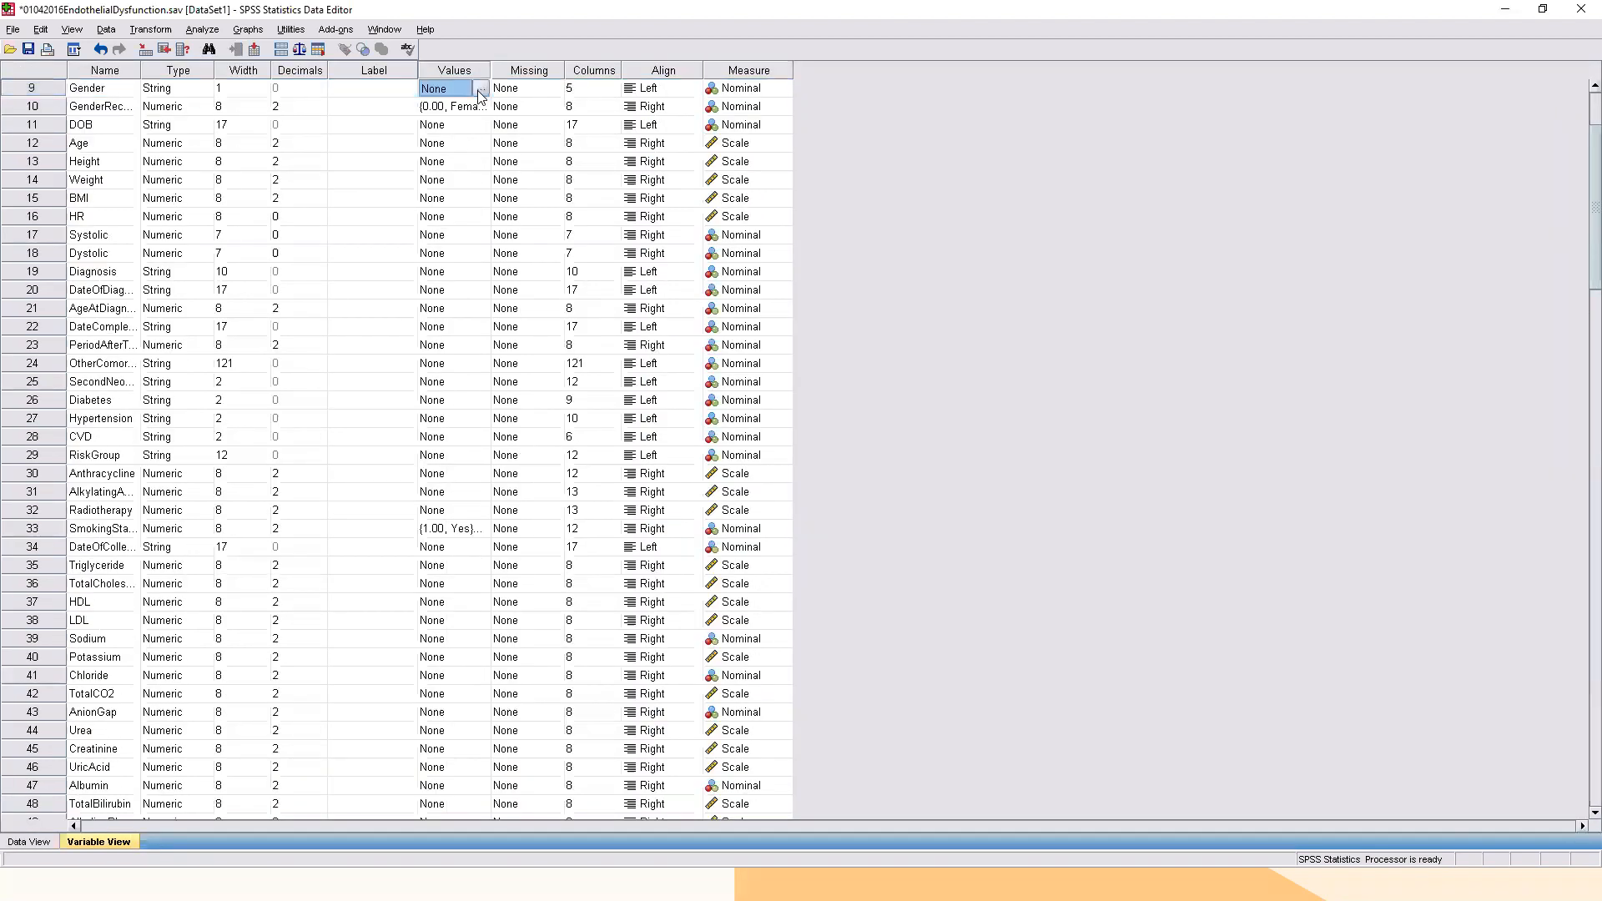
left_click(483, 88)
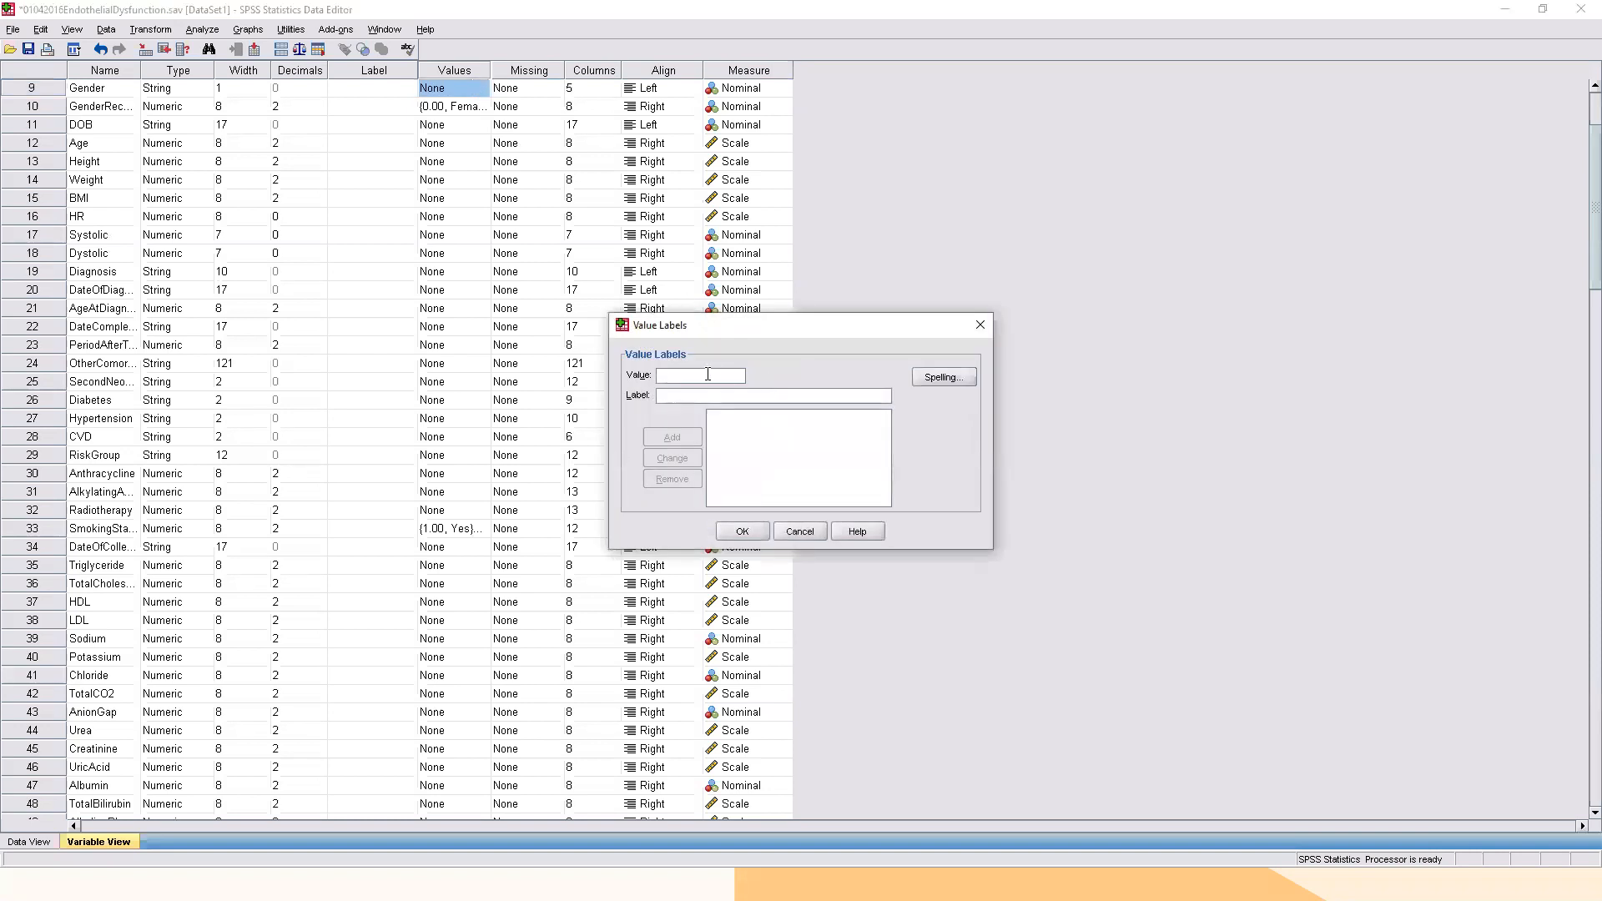
type("0")
type("Female")
left_click(695, 437)
left_click(702, 375)
type("1")
left_click(714, 396)
type("Male")
left_click(695, 434)
left_click(741, 531)
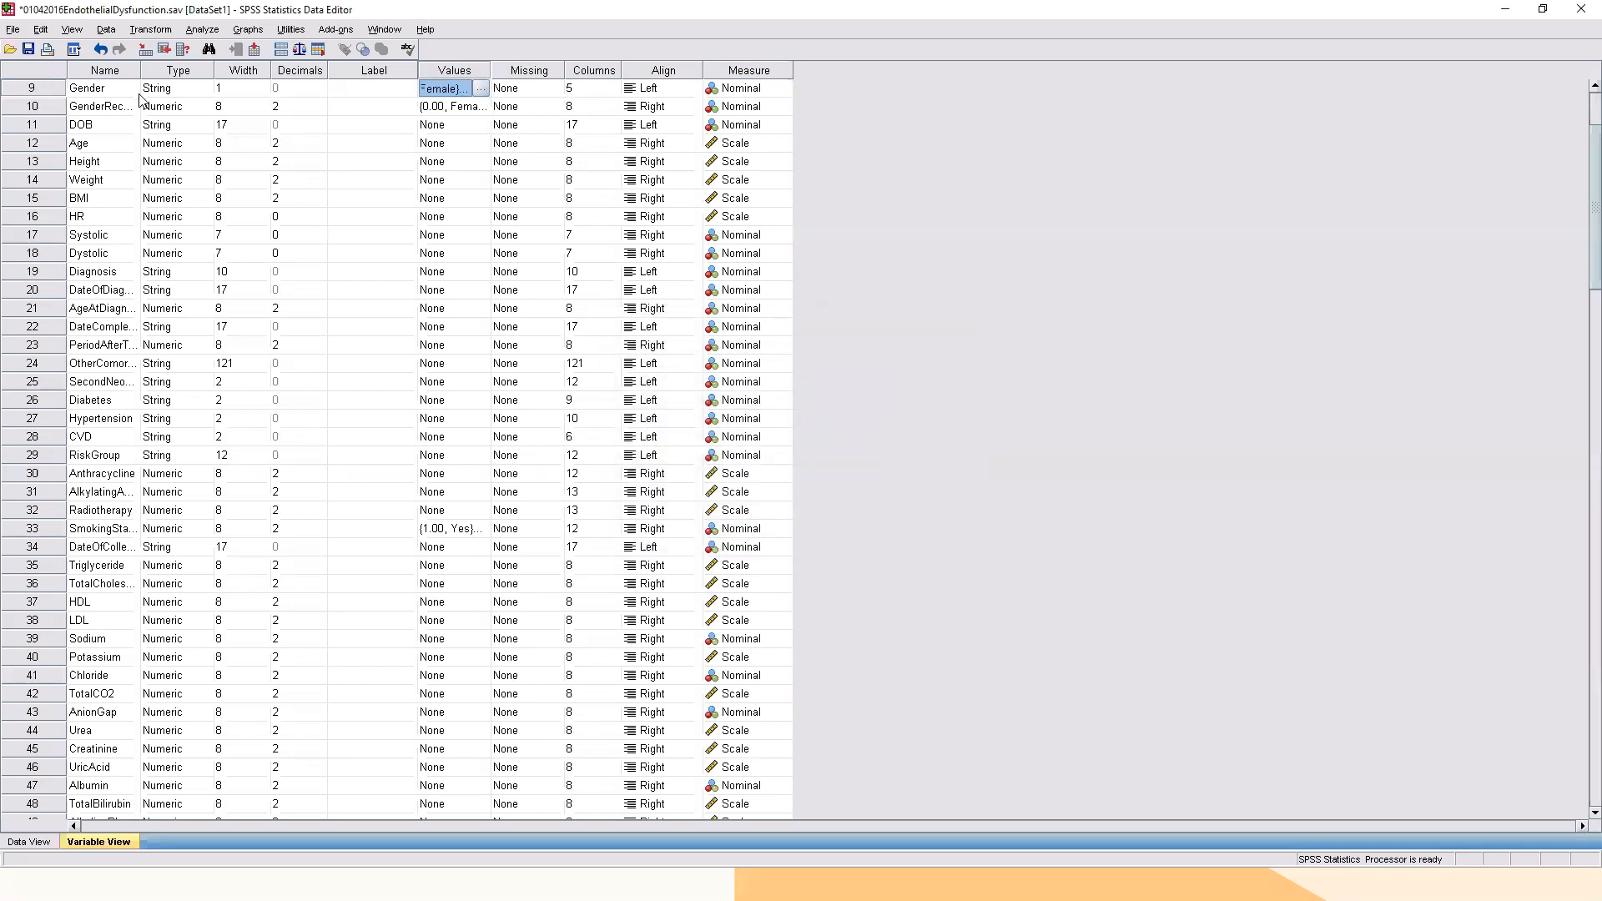
Return to the Gender column in the data sheet and display value labels instead of the underlying codes.
double_click(39, 90)
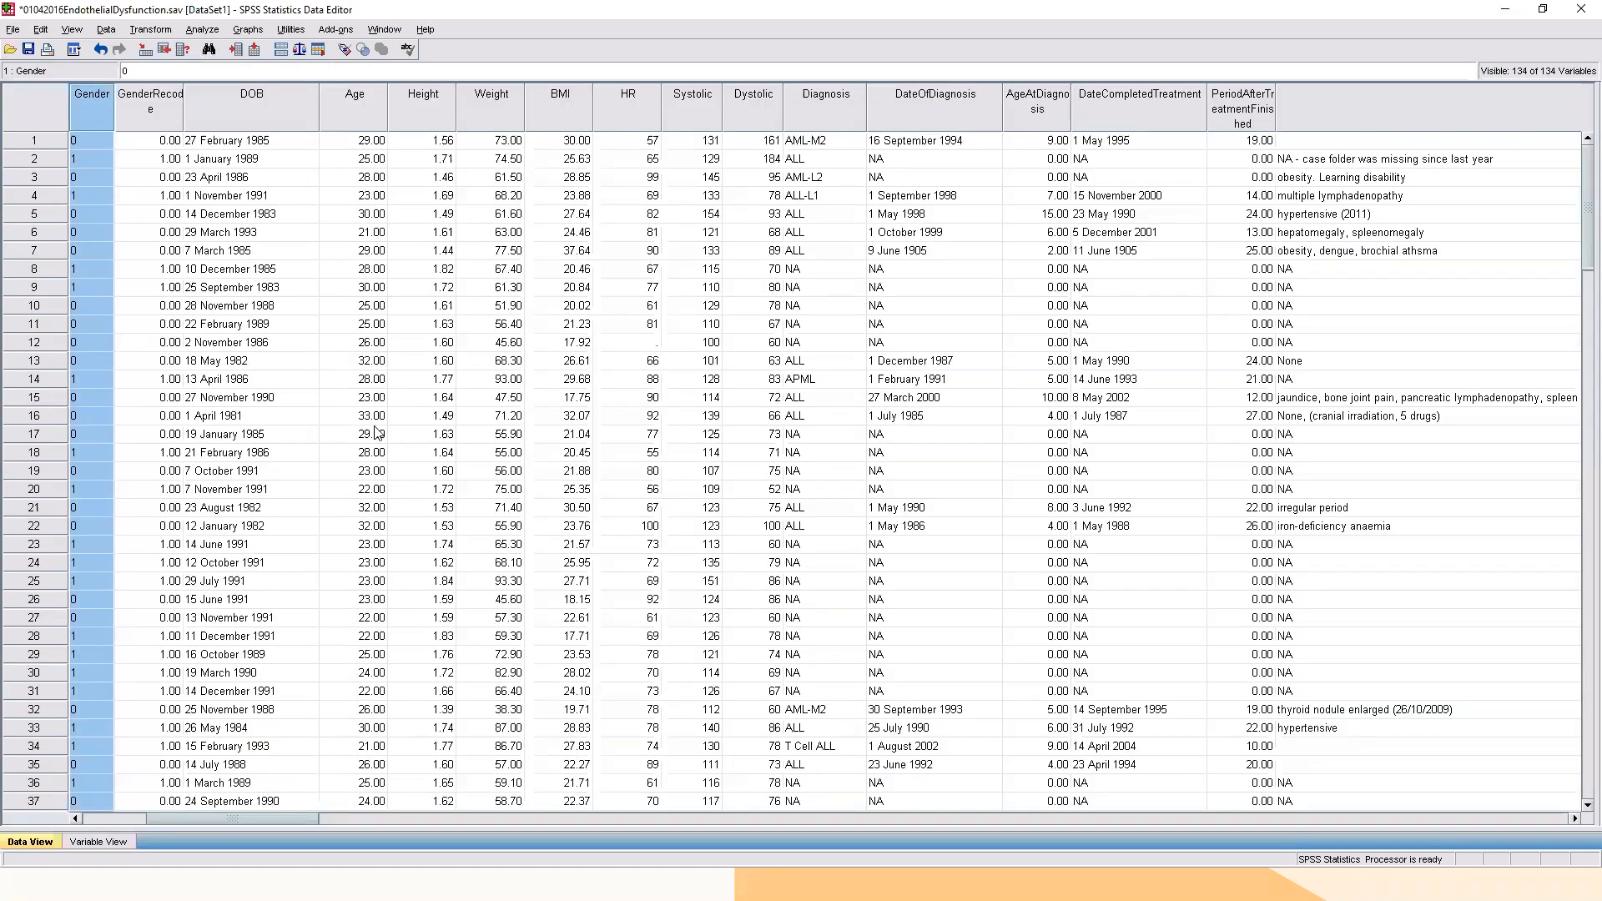
left_click_drag(279, 819, 205, 823)
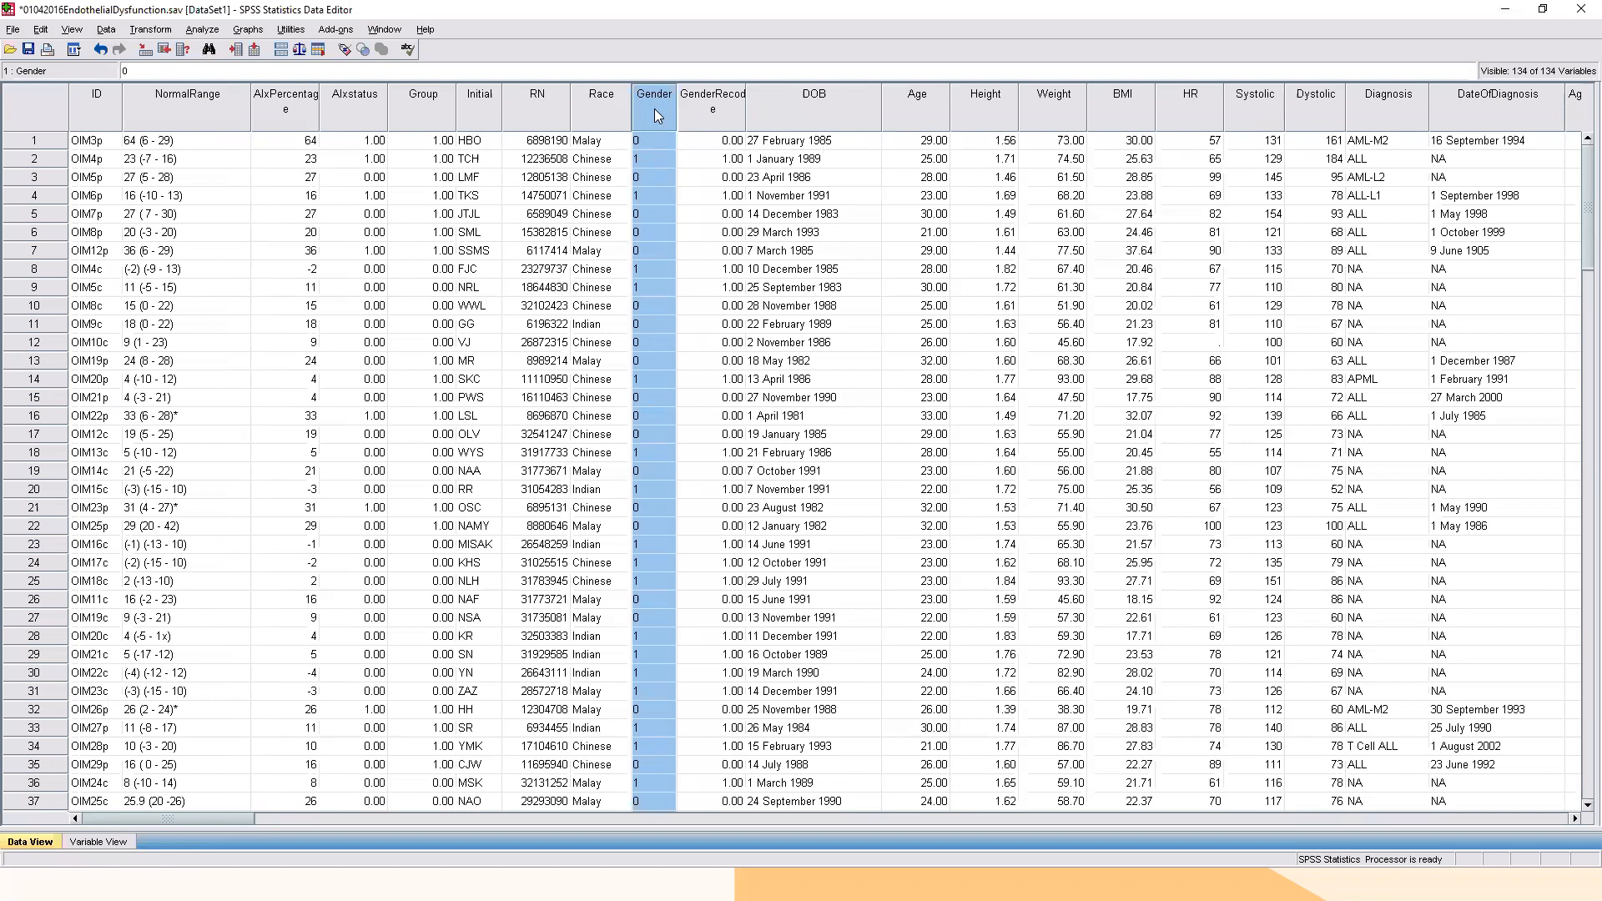
left_click(344, 51)
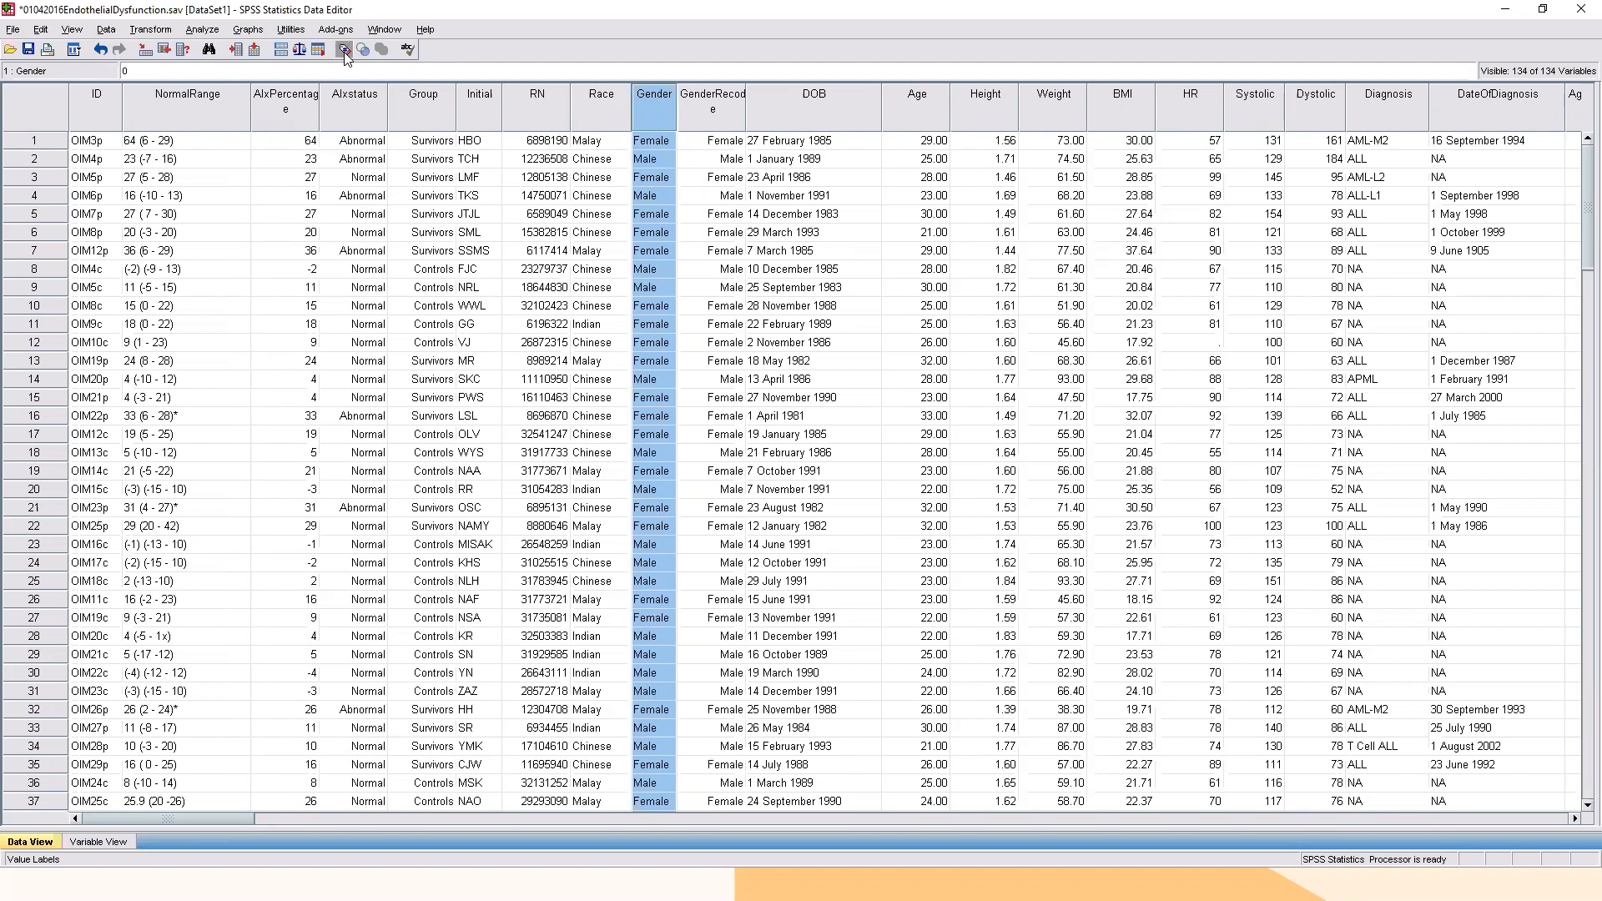
left_click(345, 52)
left_click(345, 52)
left_click(344, 52)
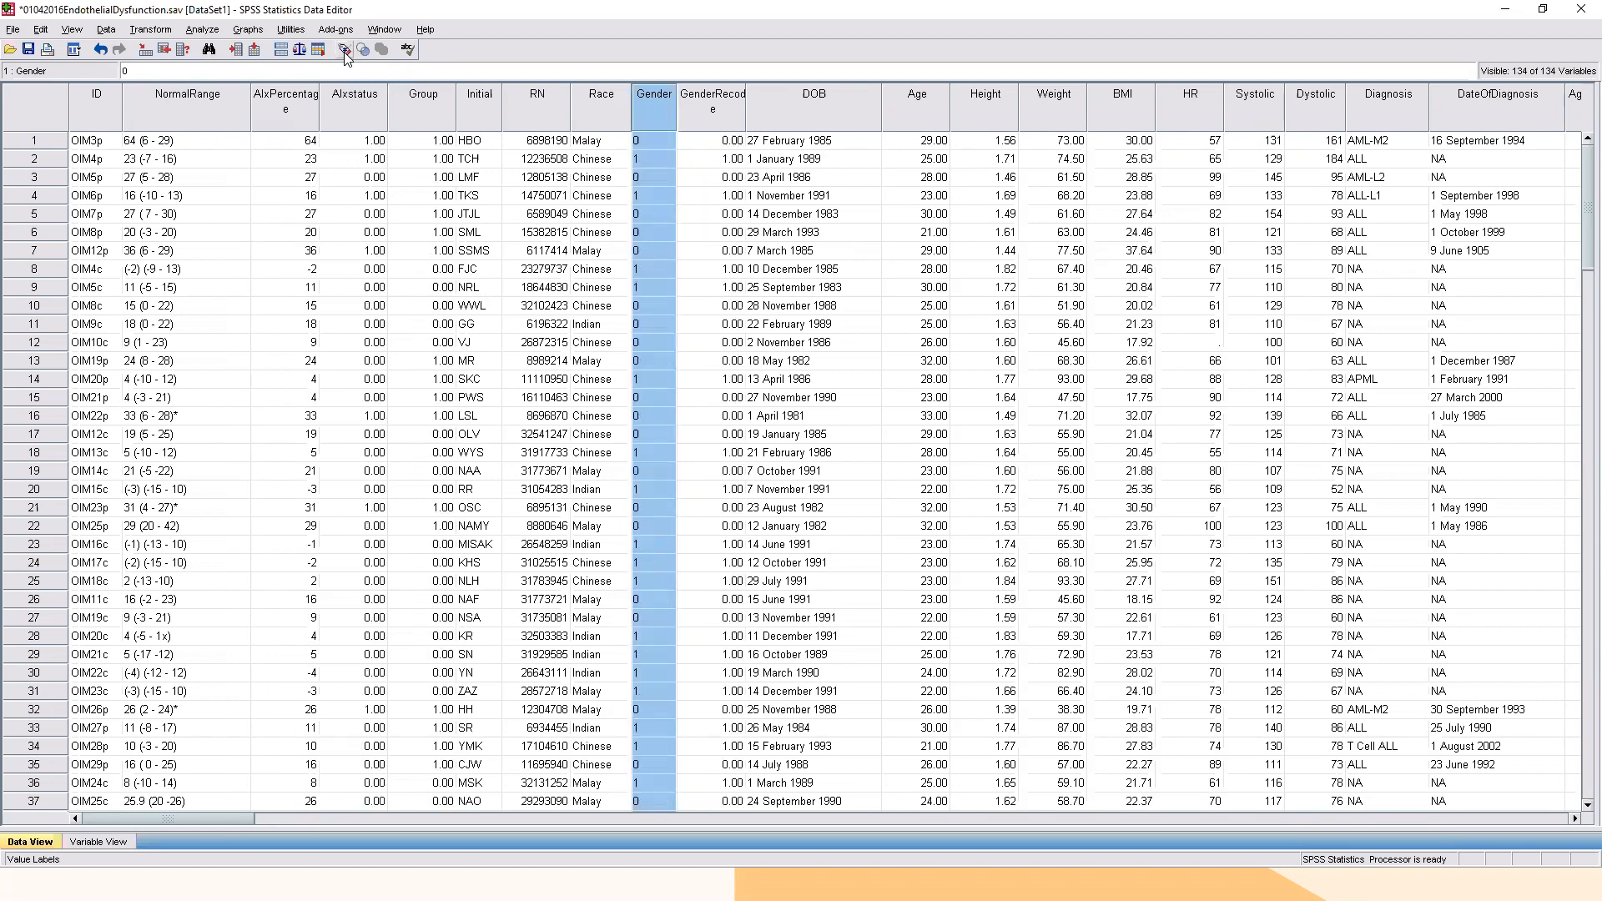
left_click(345, 51)
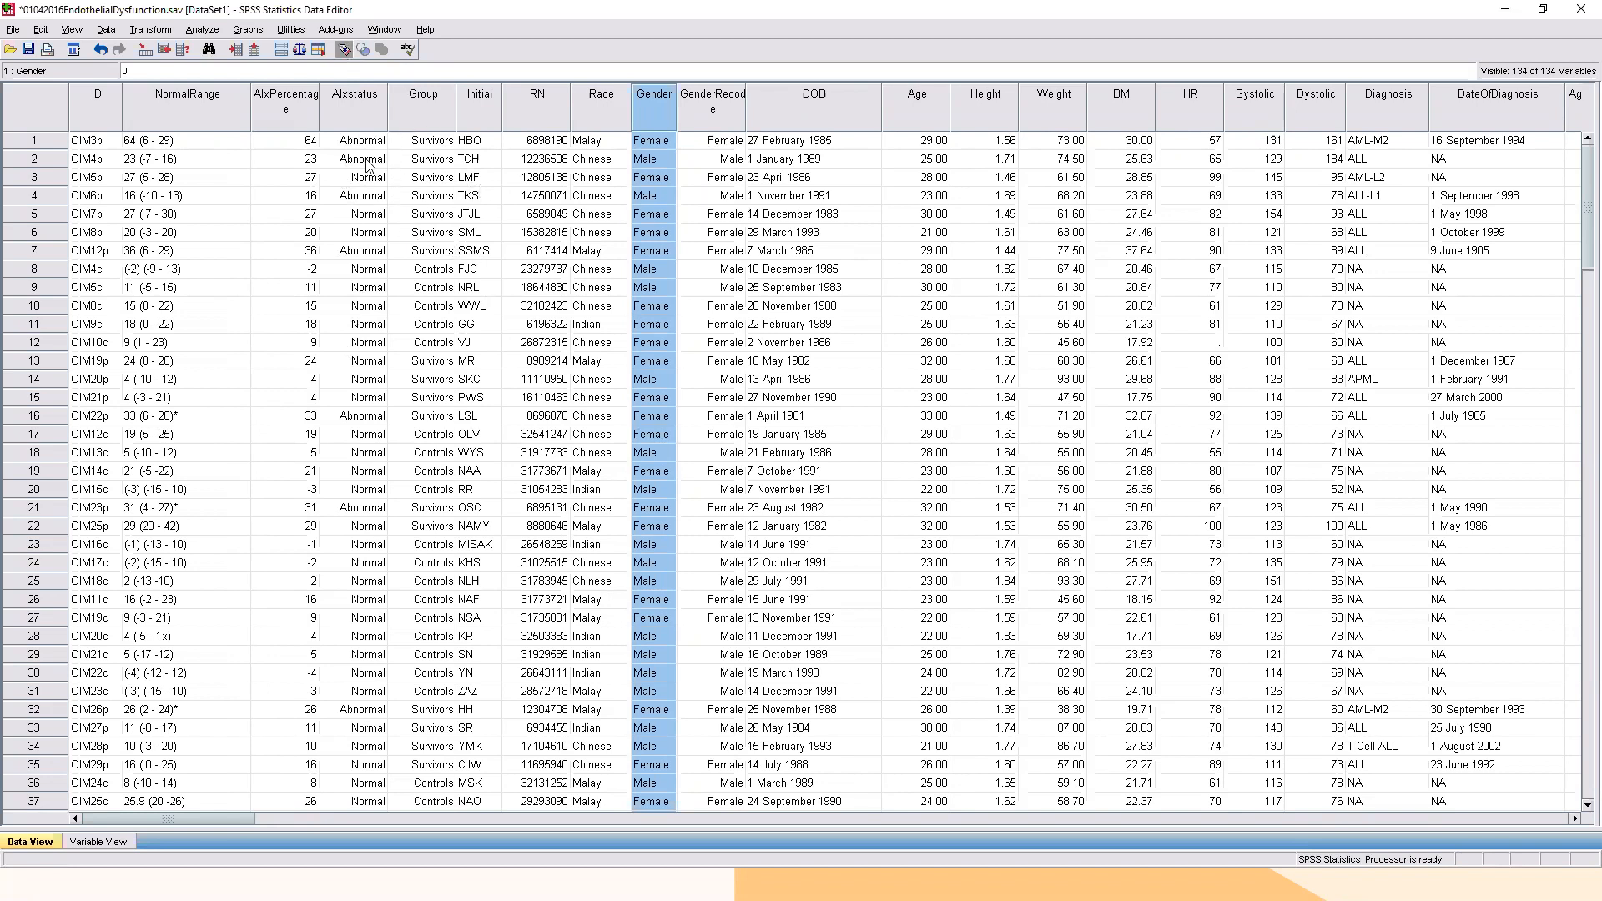
Switch repeatedly between codes and value labels to compare the coded columns, ending with the labels shown.
left_click(343, 52)
left_click(343, 52)
left_click(343, 52)
left_click(343, 52)
left_click(343, 52)
left_click(343, 52)
Inspect the value labels defined for Gender and close them without changes.
left_click(98, 841)
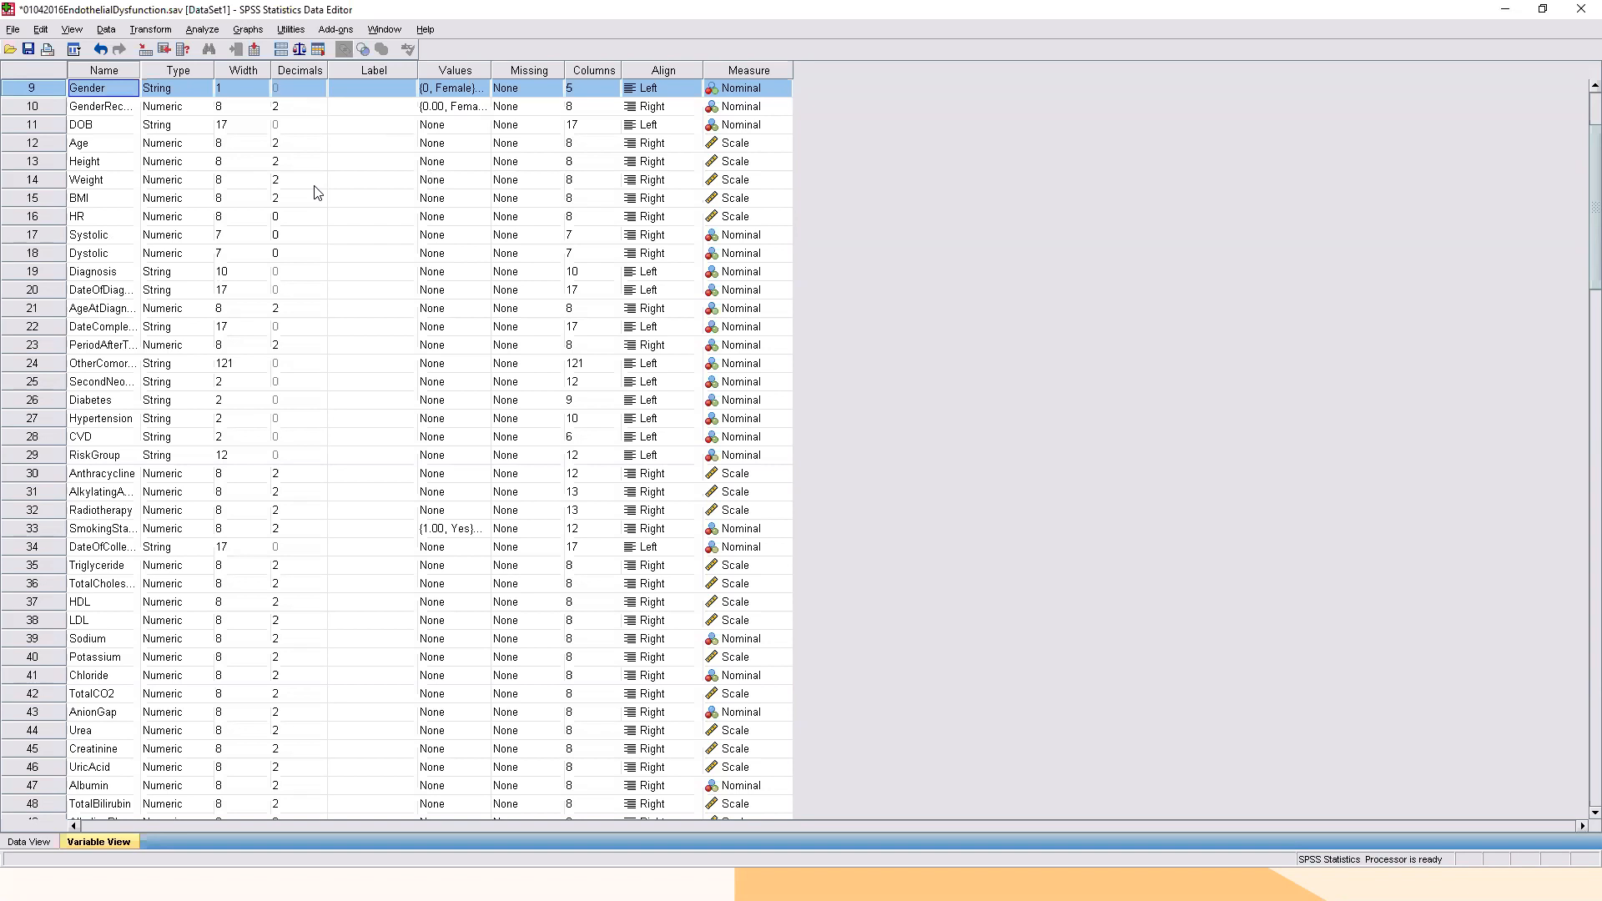
left_click(483, 92)
left_click(483, 87)
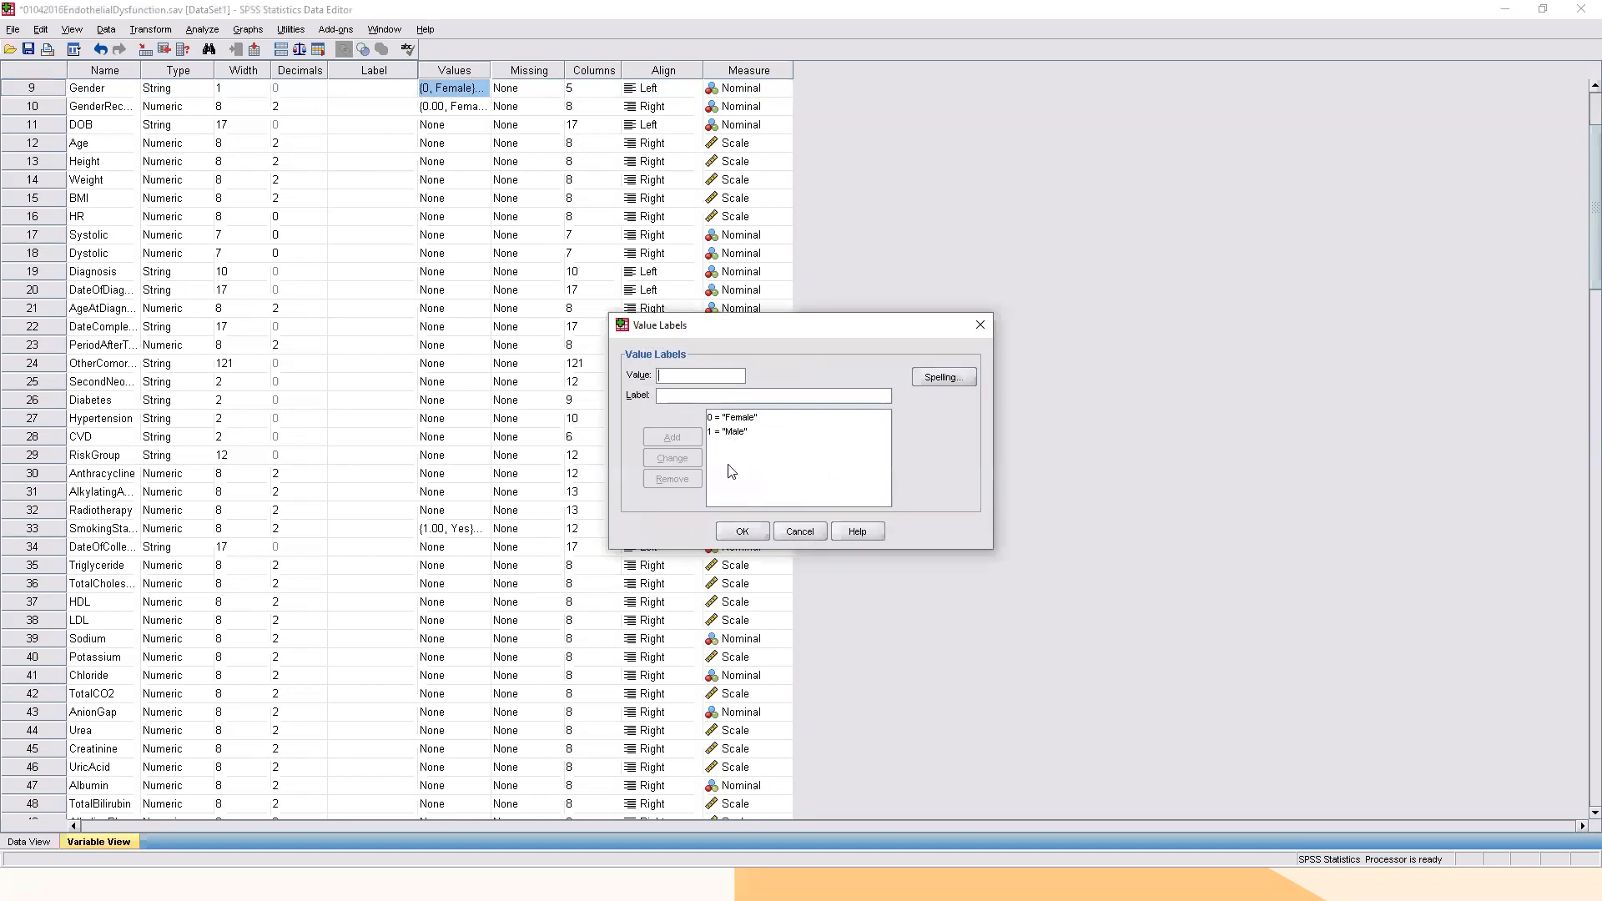
left_click(799, 532)
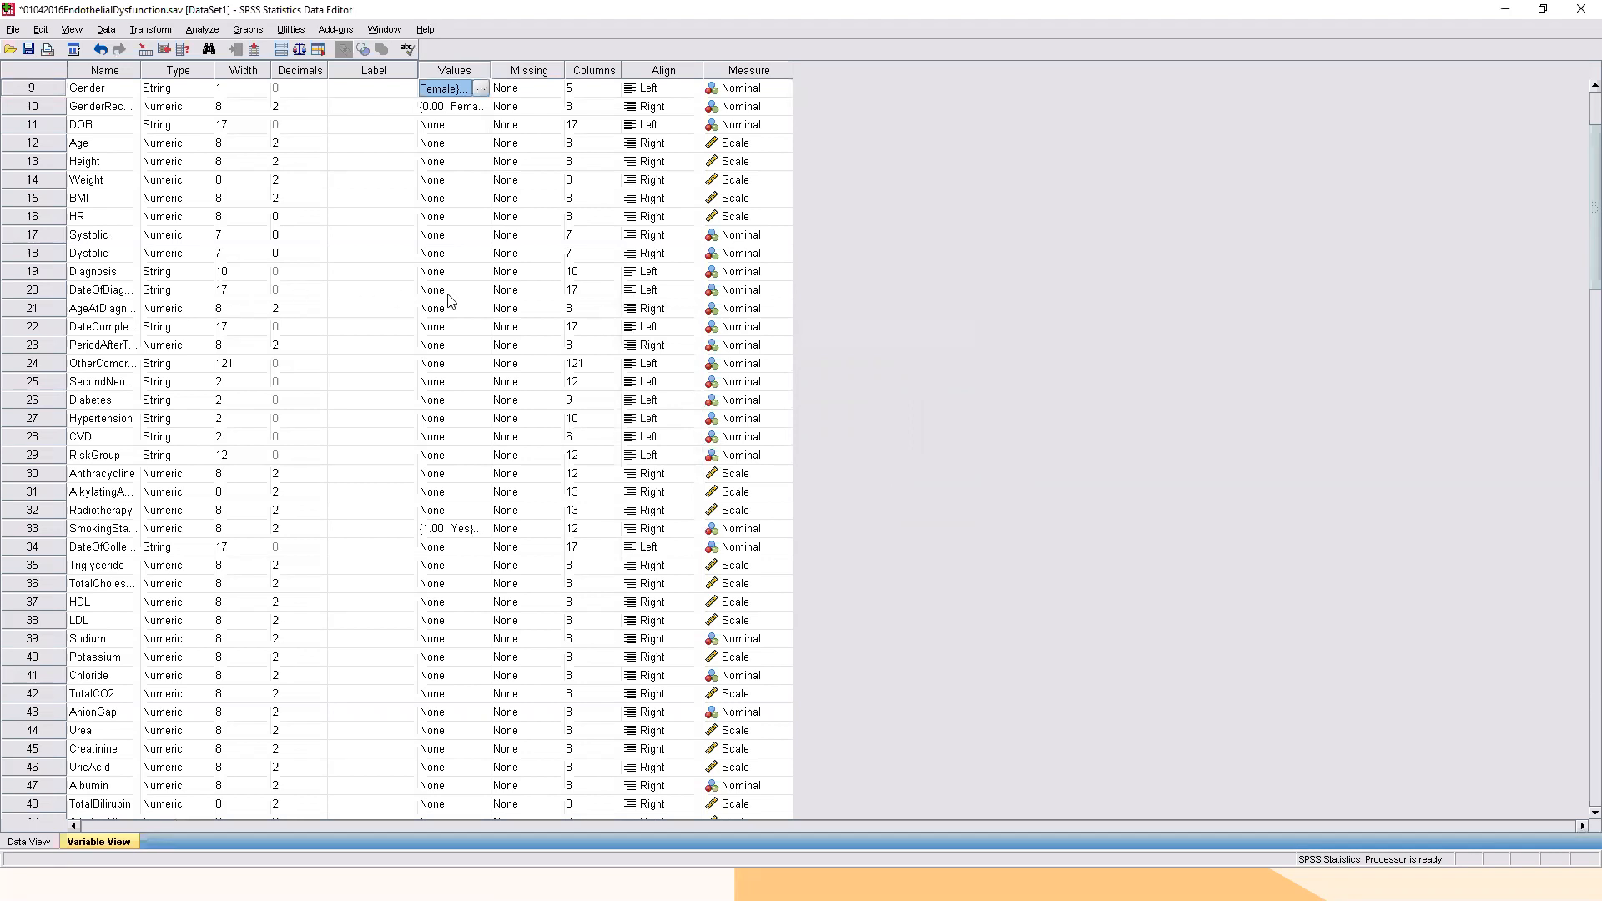
Go back to the data sheet and examine the first entries of the DOB column.
left_click(31, 842)
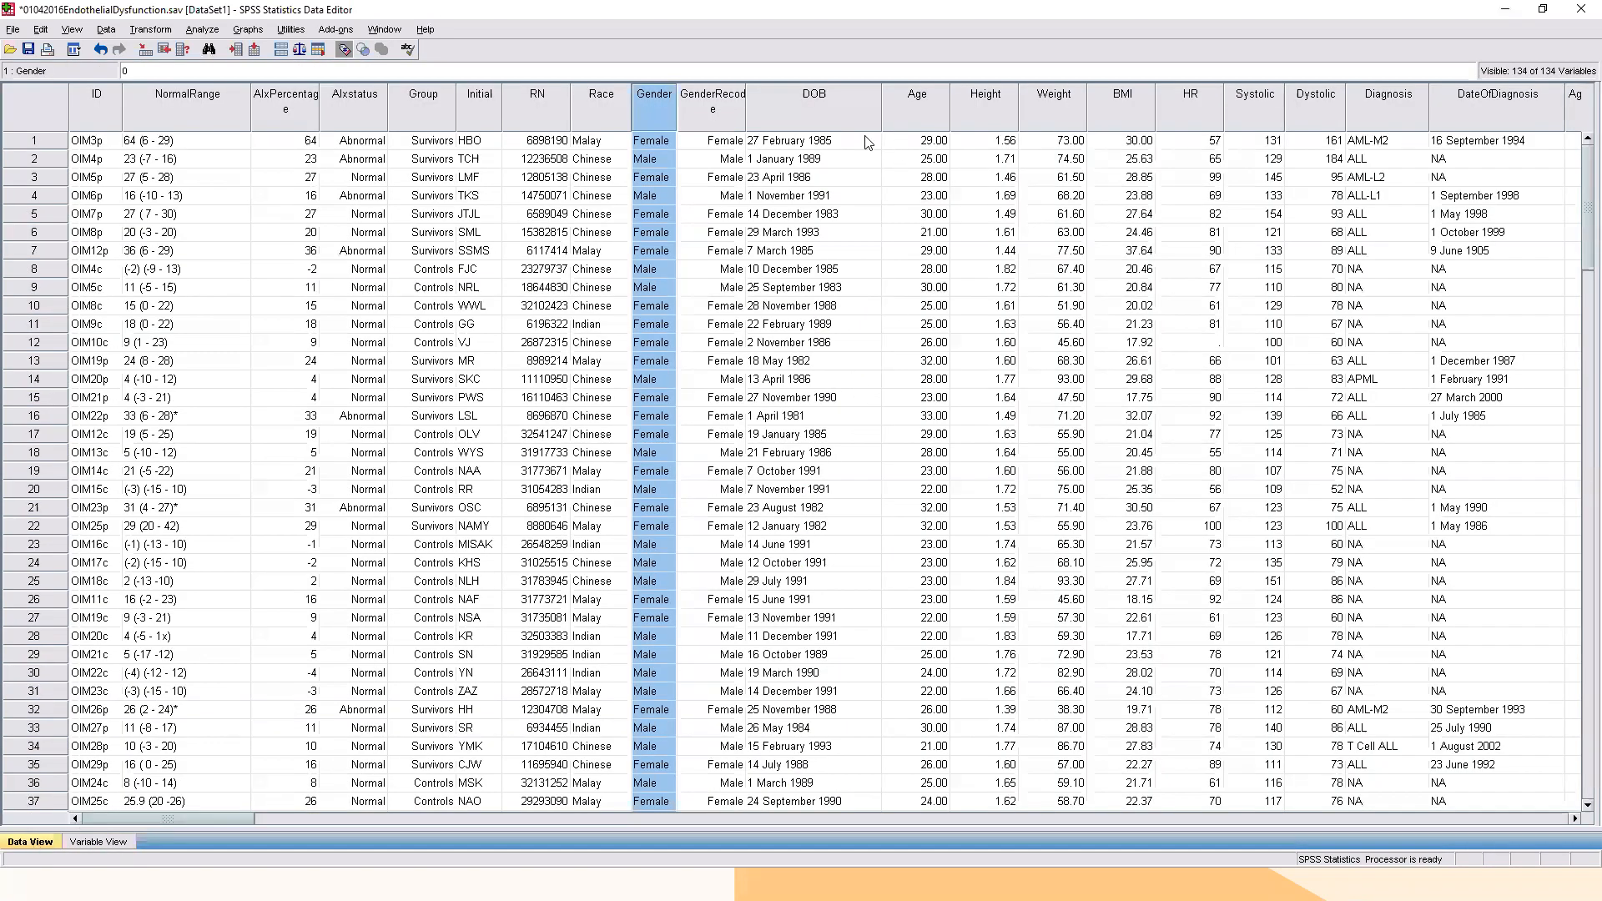
left_click(809, 157)
left_click(823, 142)
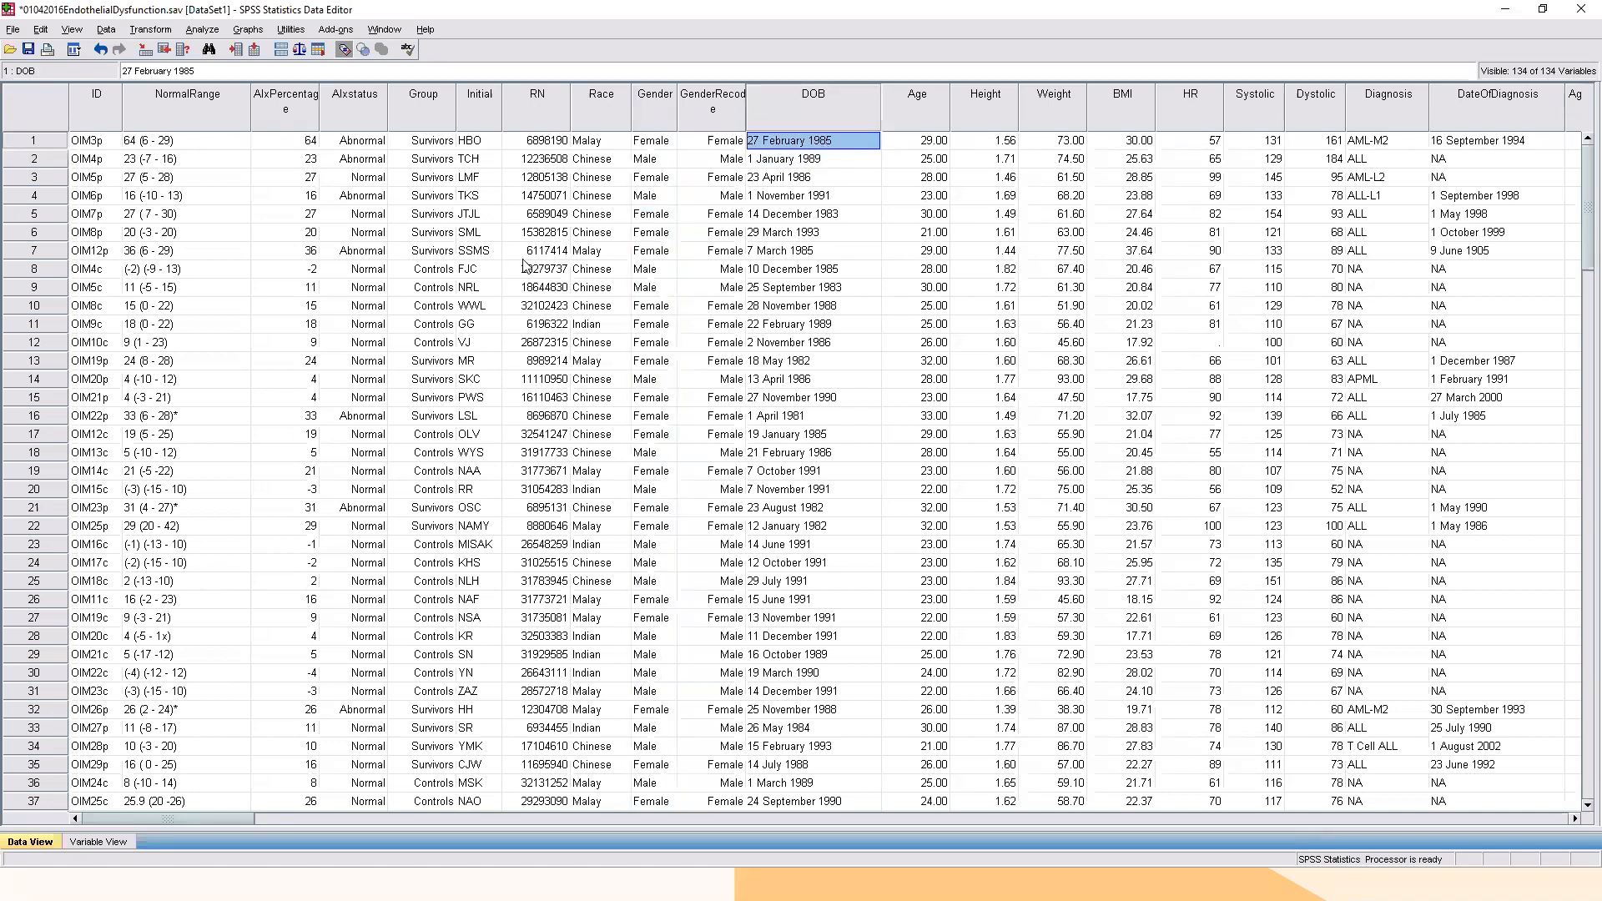
Set up an Explore analysis with HR added to the dependent list alongside AIxPercentage, Age and Height.
left_click(203, 30)
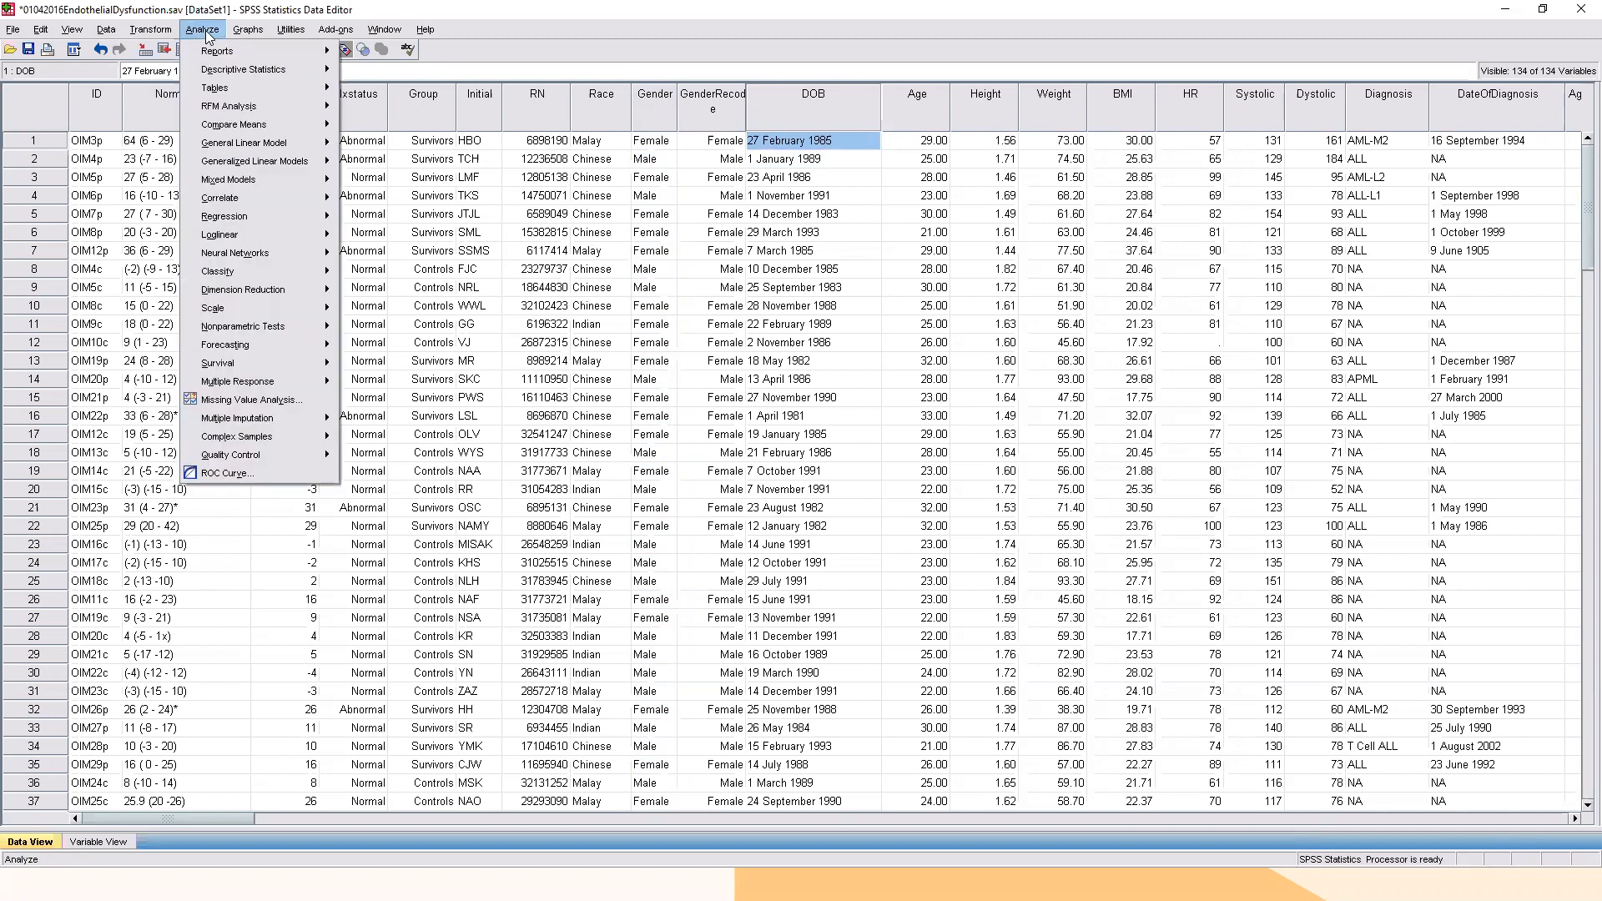
mouse_move(213, 75)
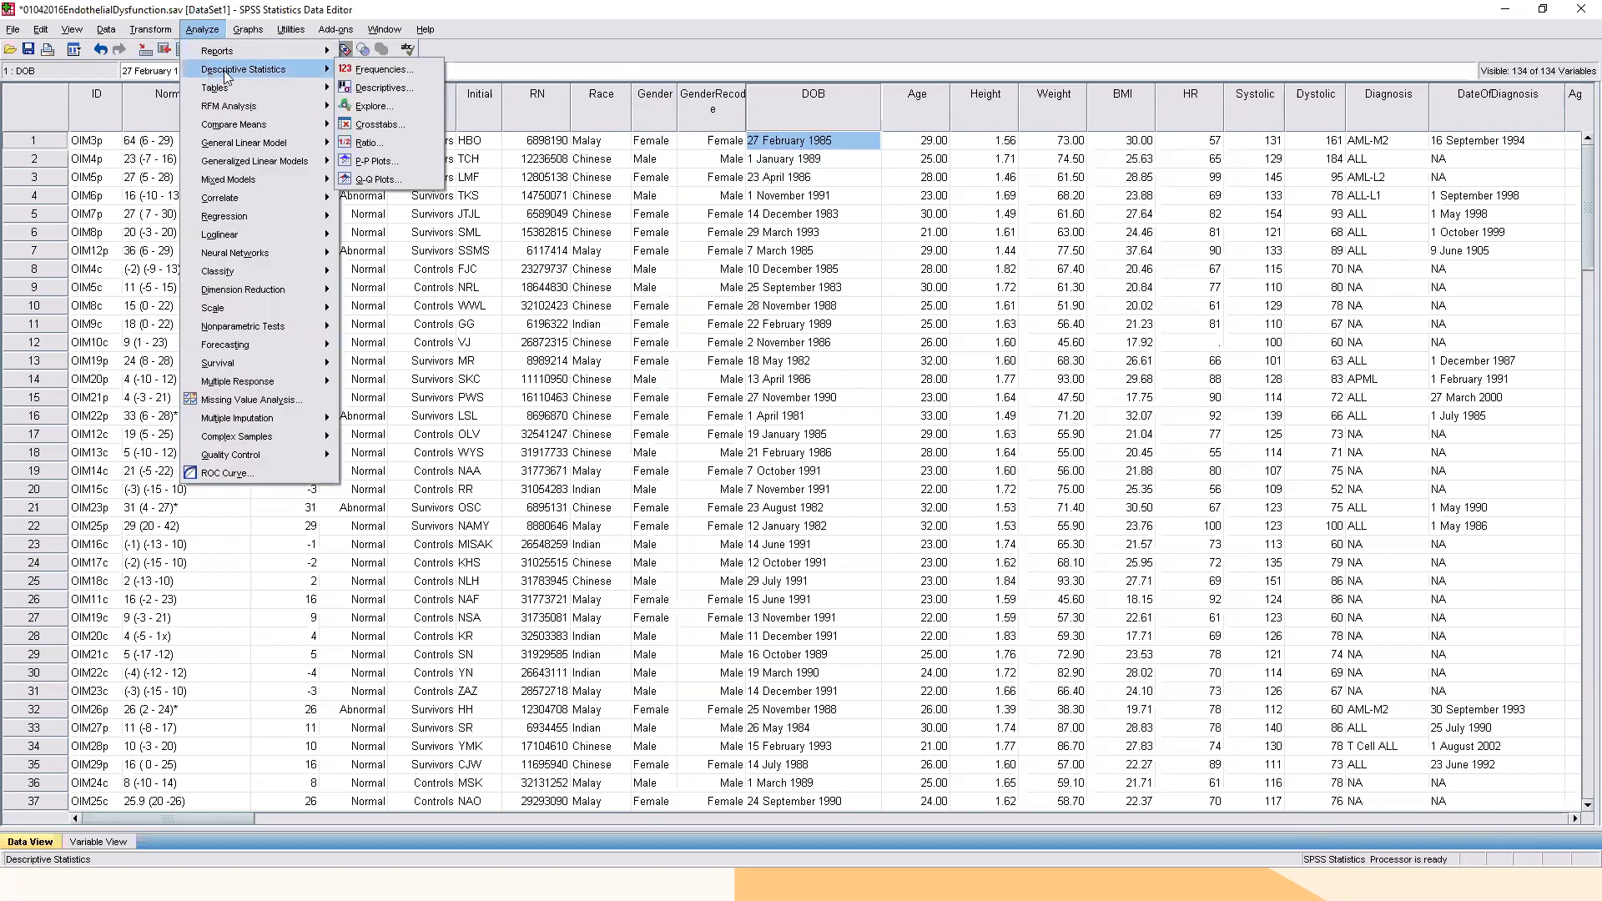
left_click(373, 107)
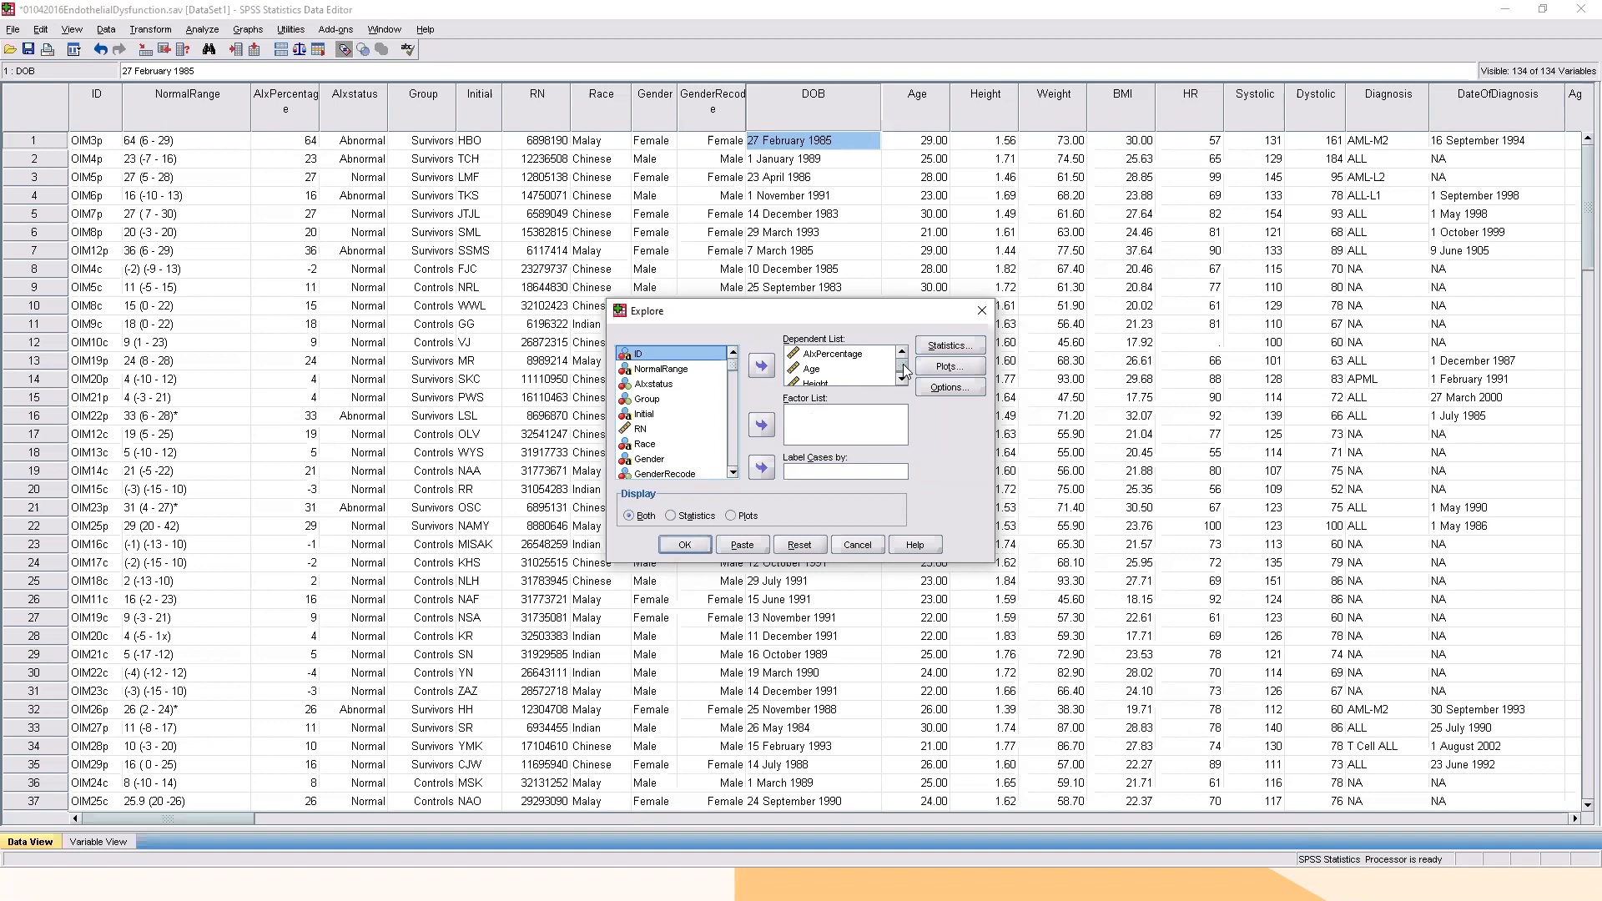
left_click_drag(903, 366, 902, 372)
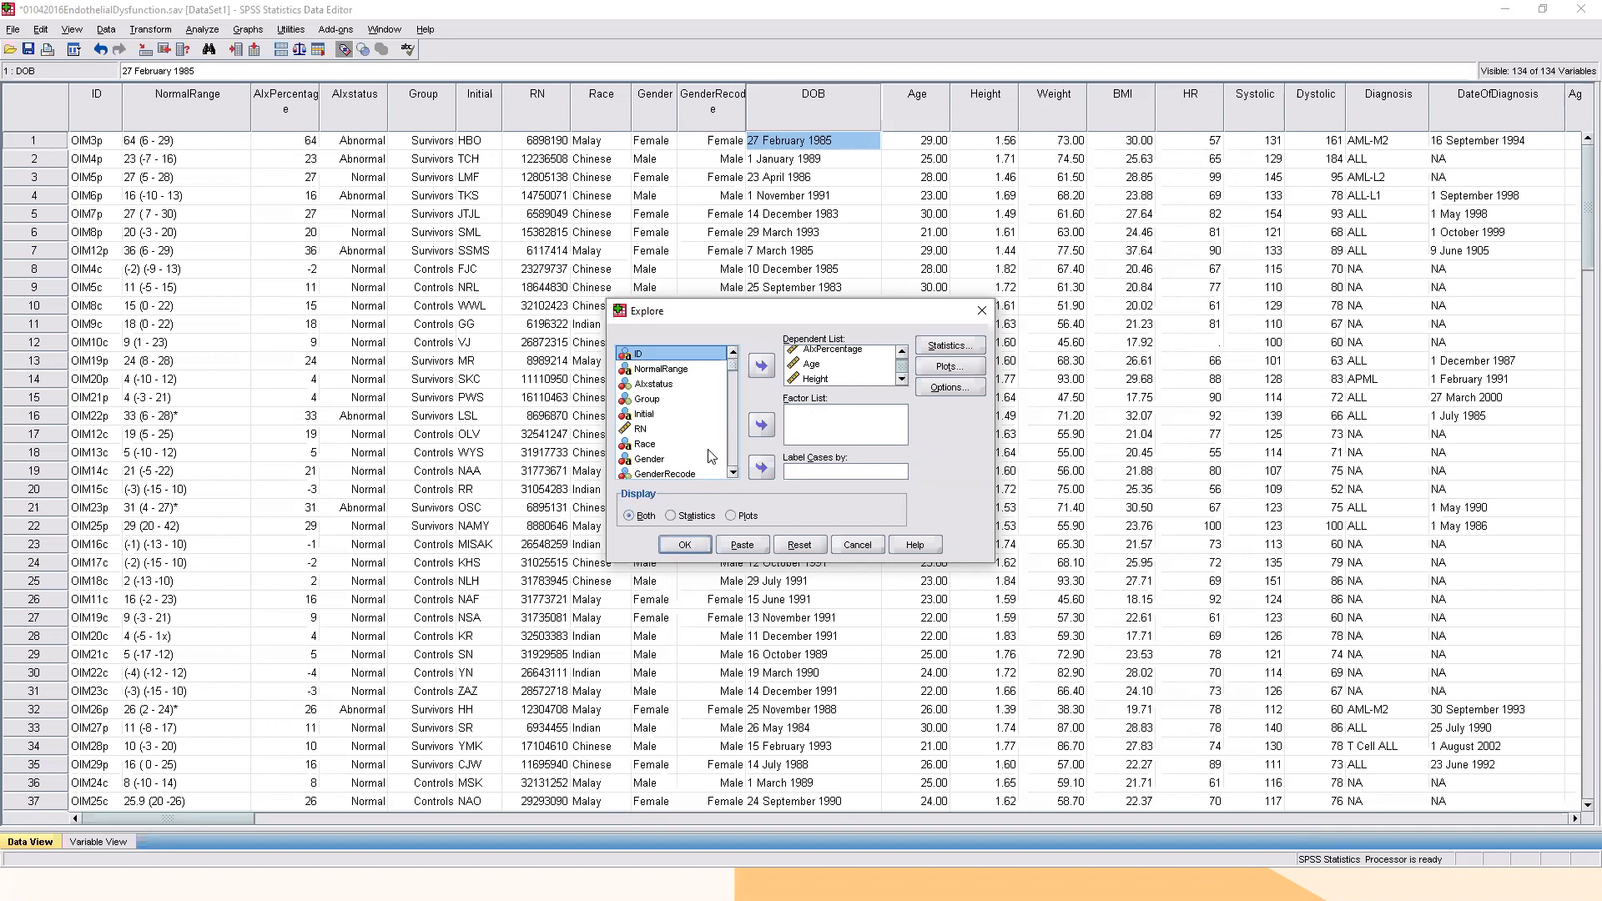
left_click_drag(732, 365, 735, 383)
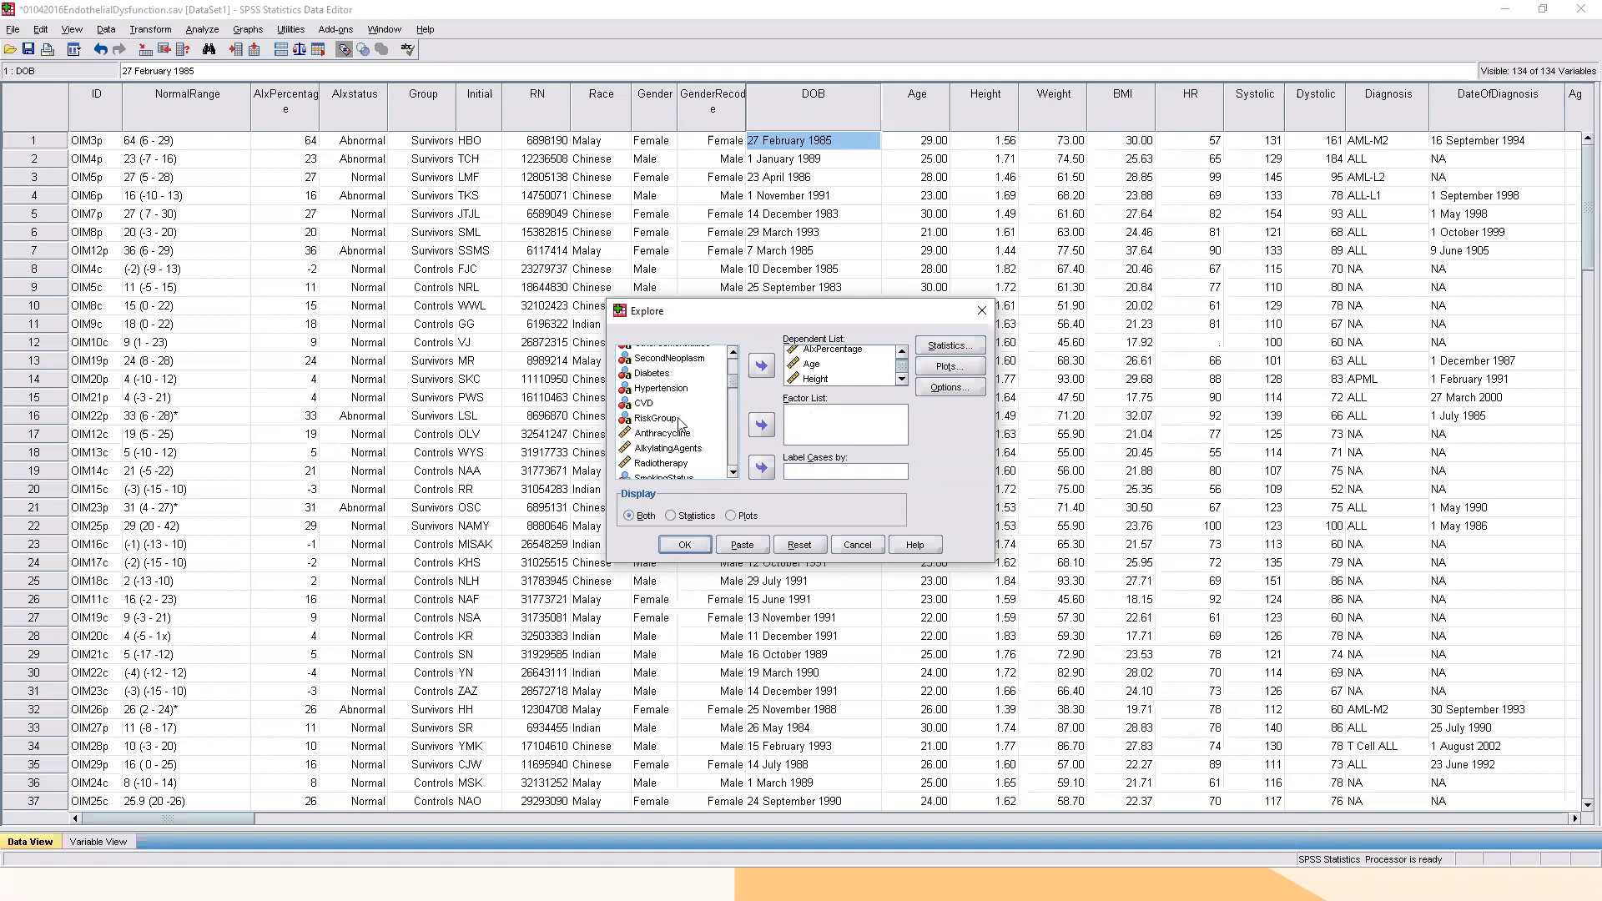
scroll(676, 424, "up", 6)
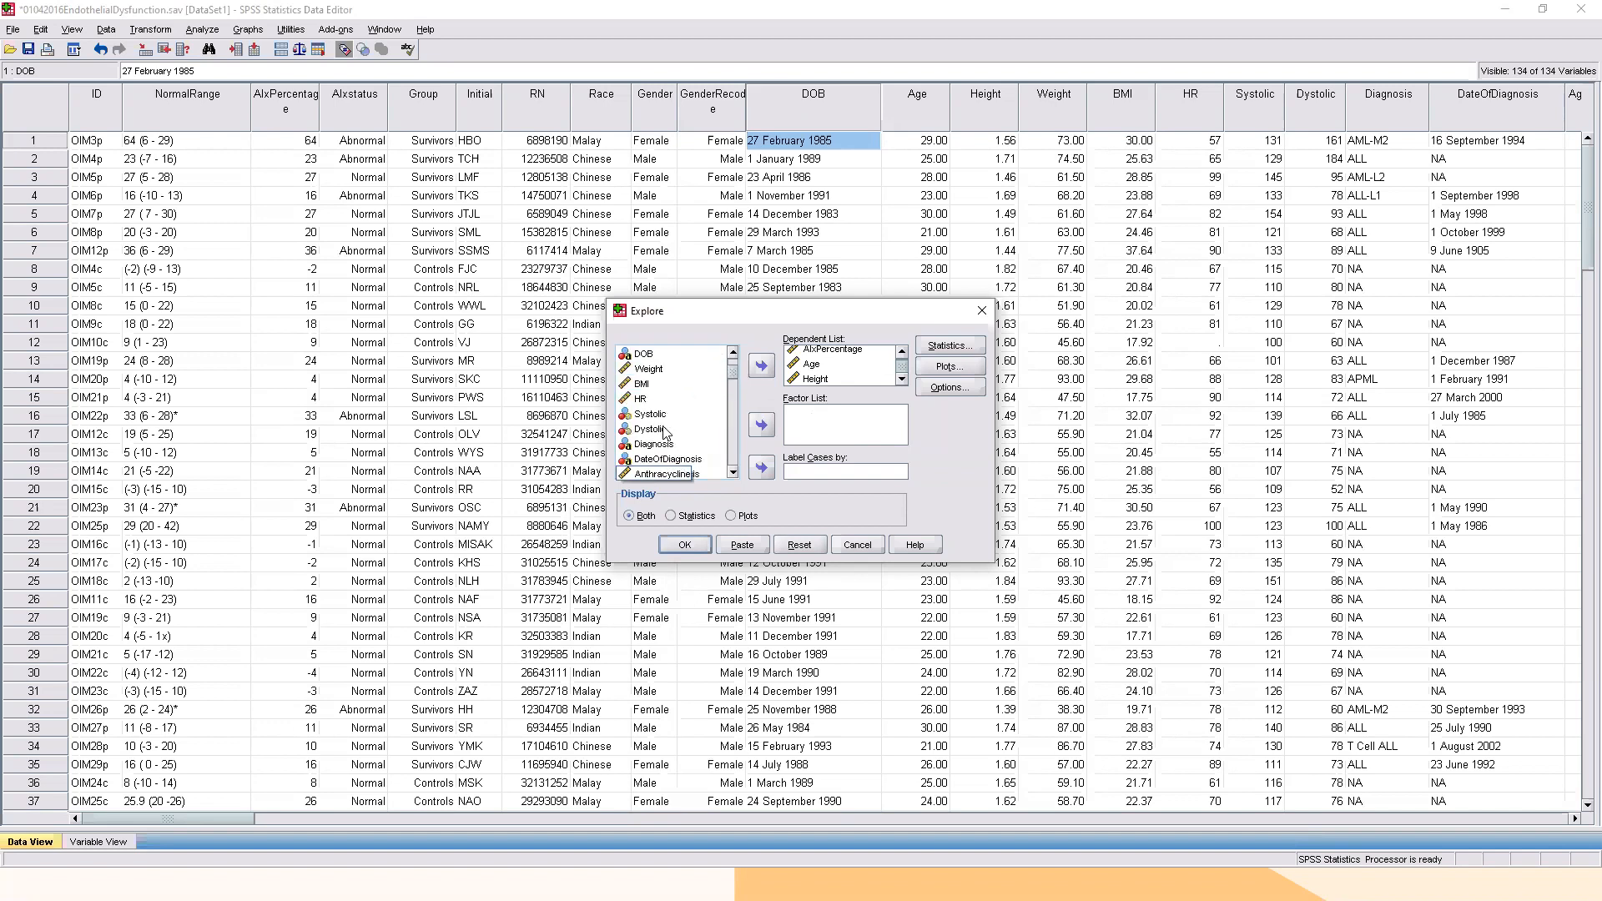
left_click(640, 398)
left_click(763, 365)
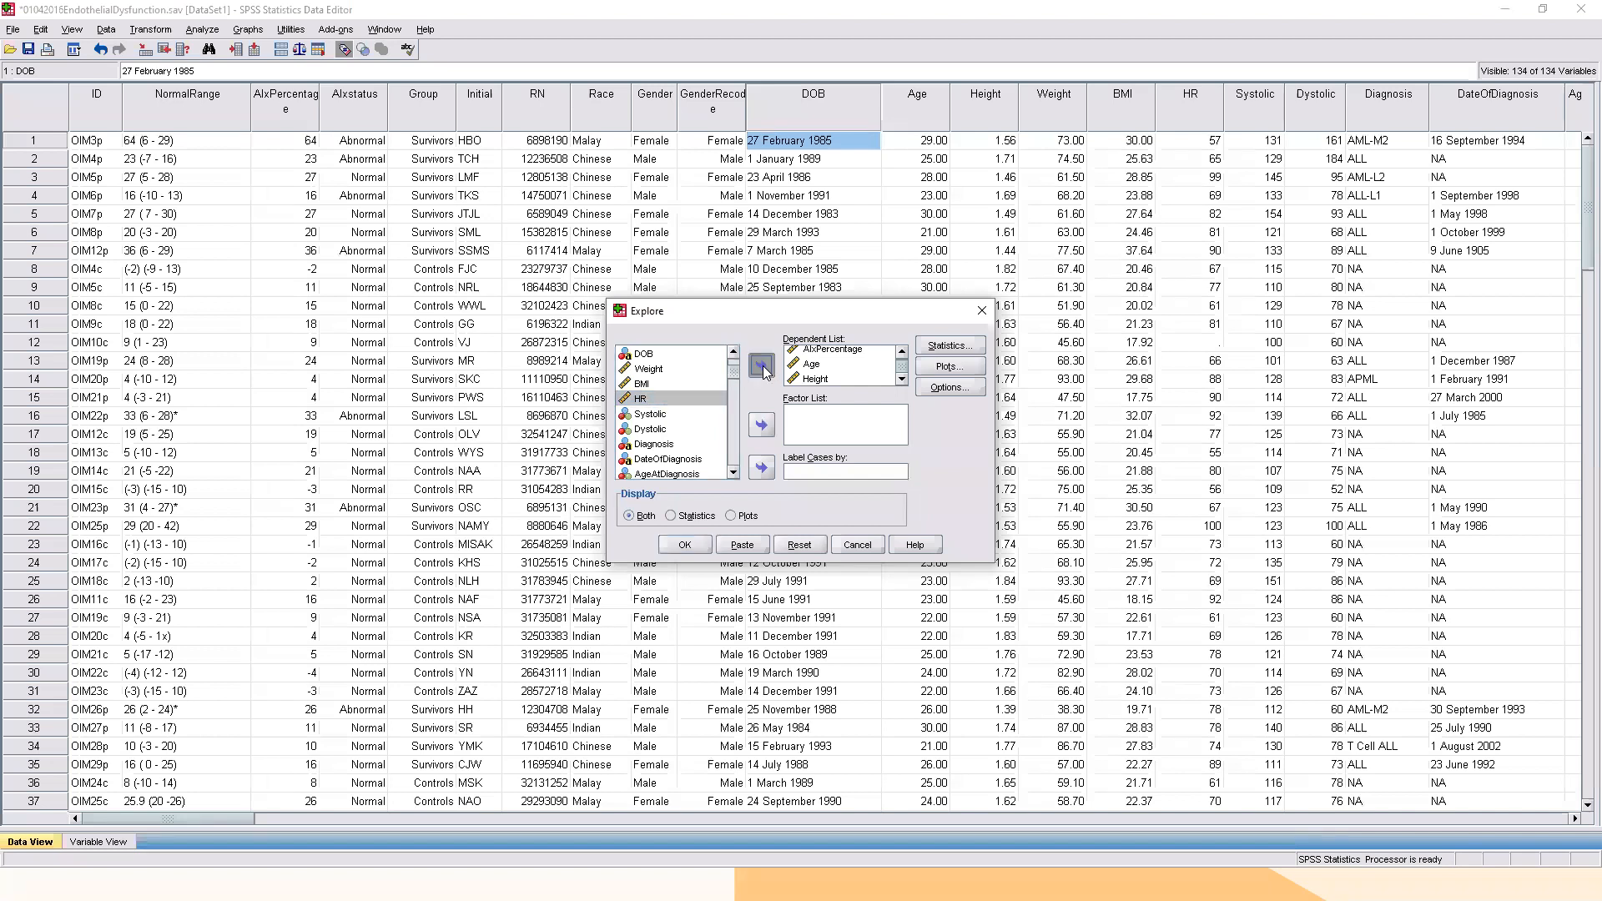
Confirm the Explore plot settings with normality plots with tests, stem-and-leaf plots and factor-levels-together boxplots.
left_click(953, 370)
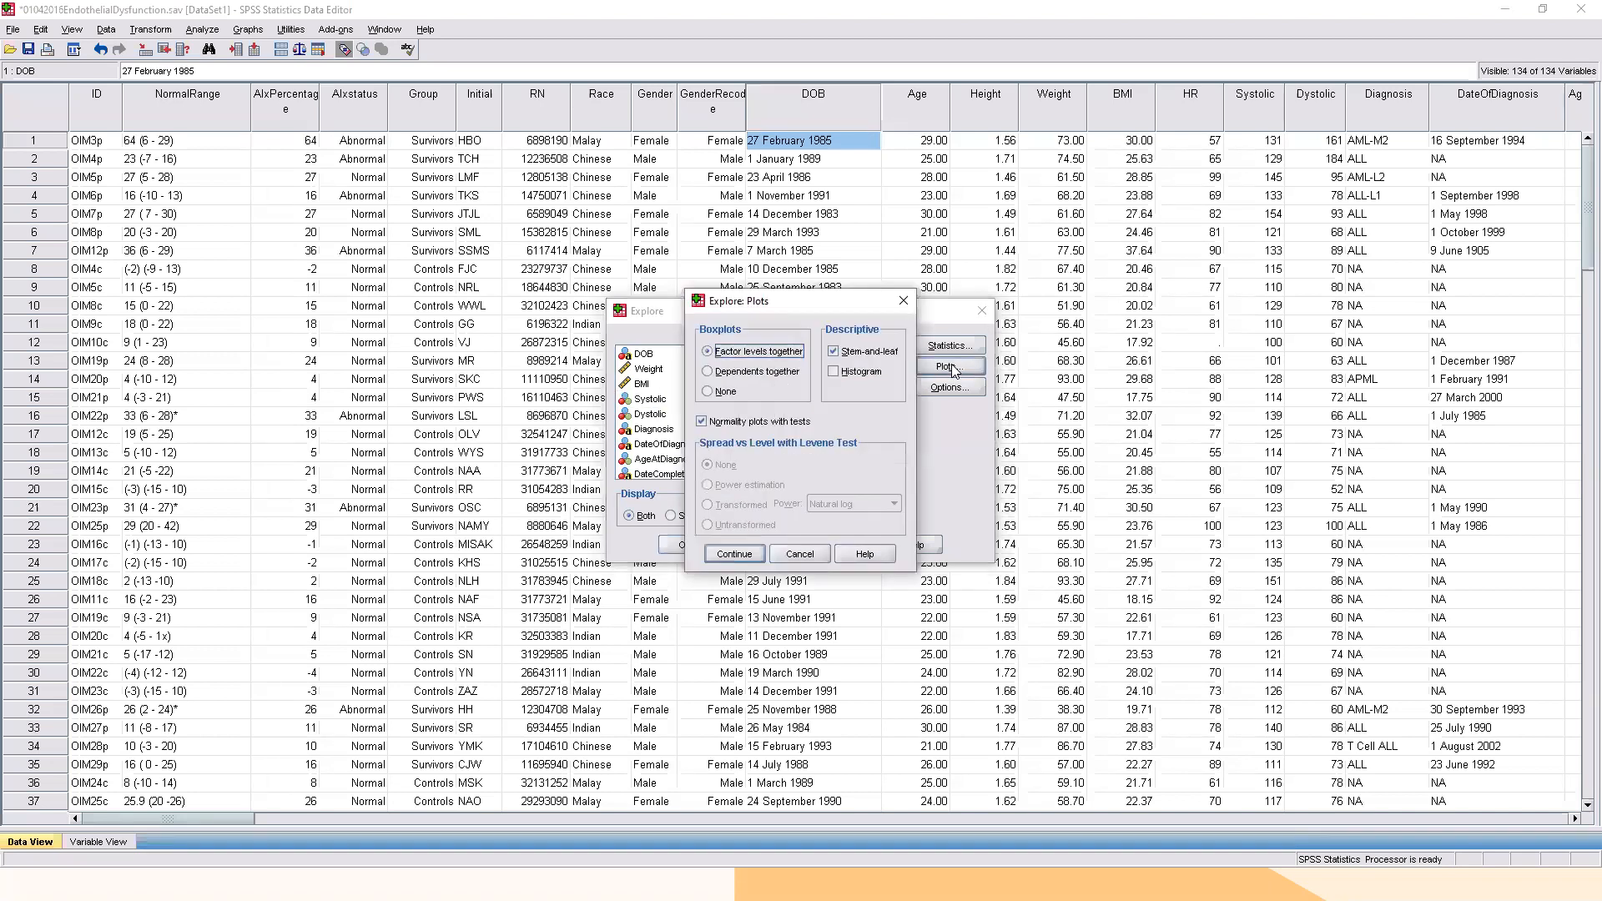
left_click(742, 425)
left_click(735, 554)
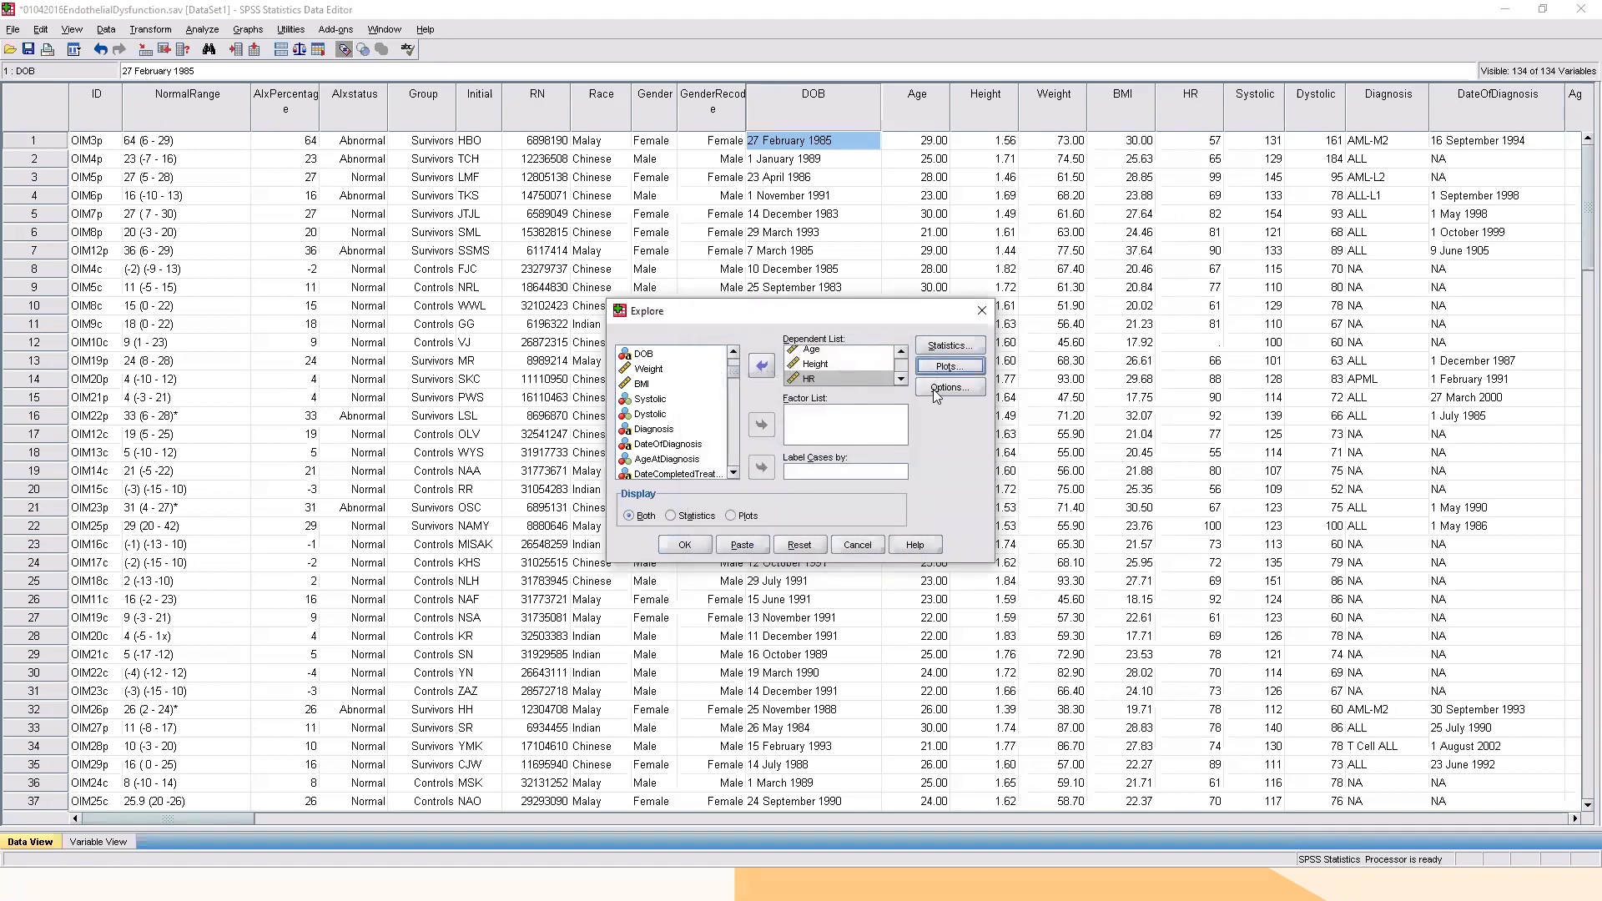
Check the statistics and options settings of the Explore analysis, leaving them as they are.
left_click(950, 345)
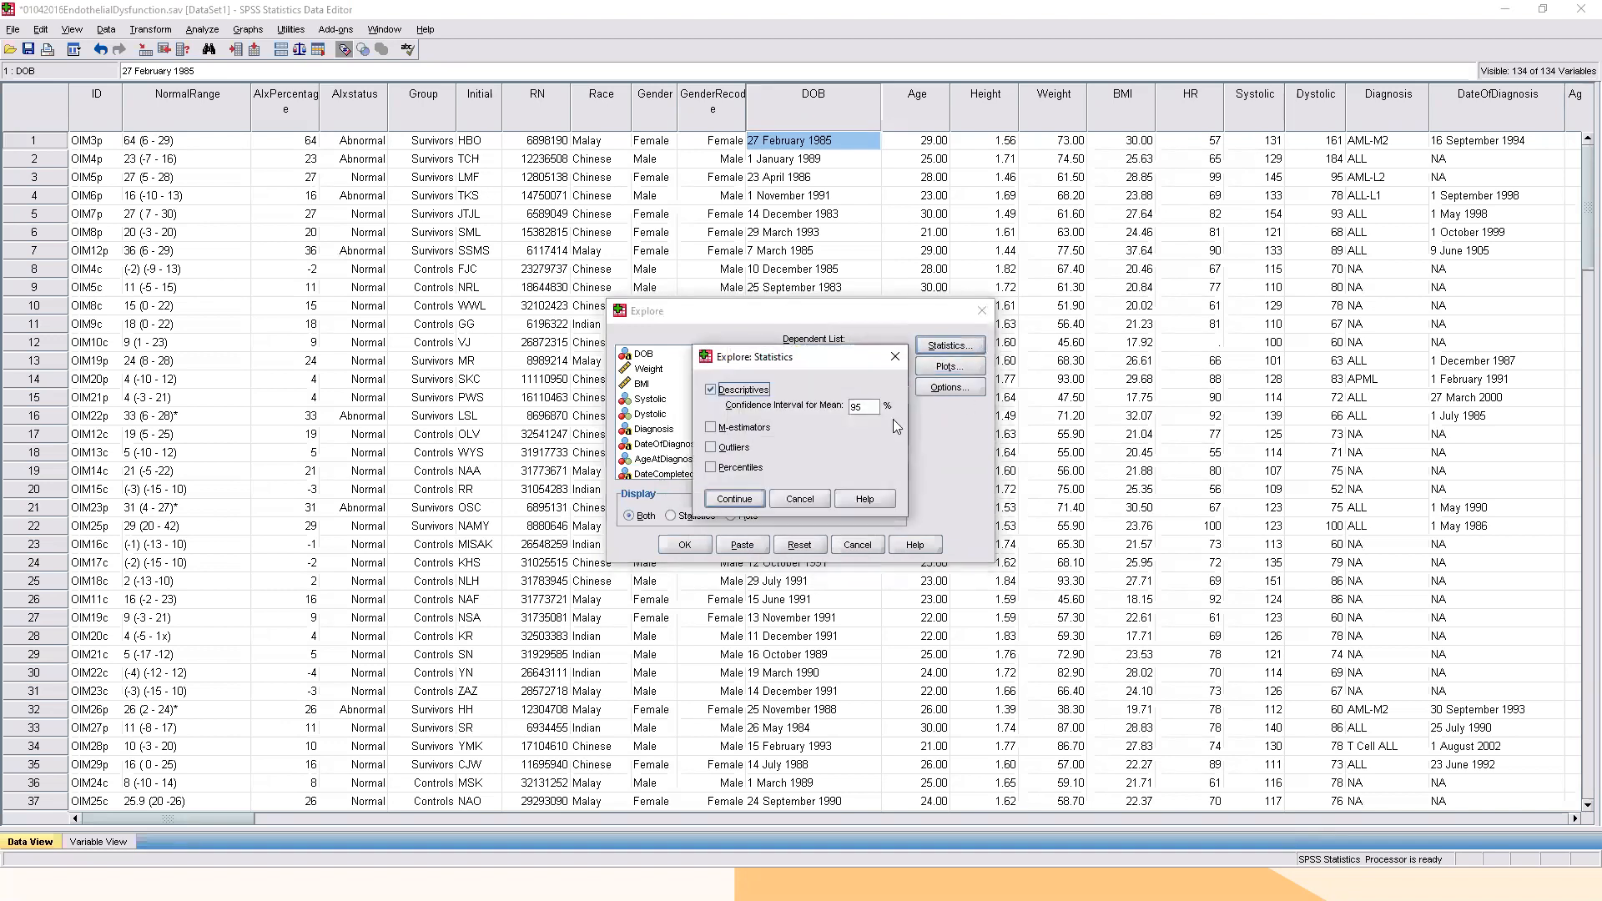
left_click(809, 508)
left_click(949, 387)
left_click(776, 488)
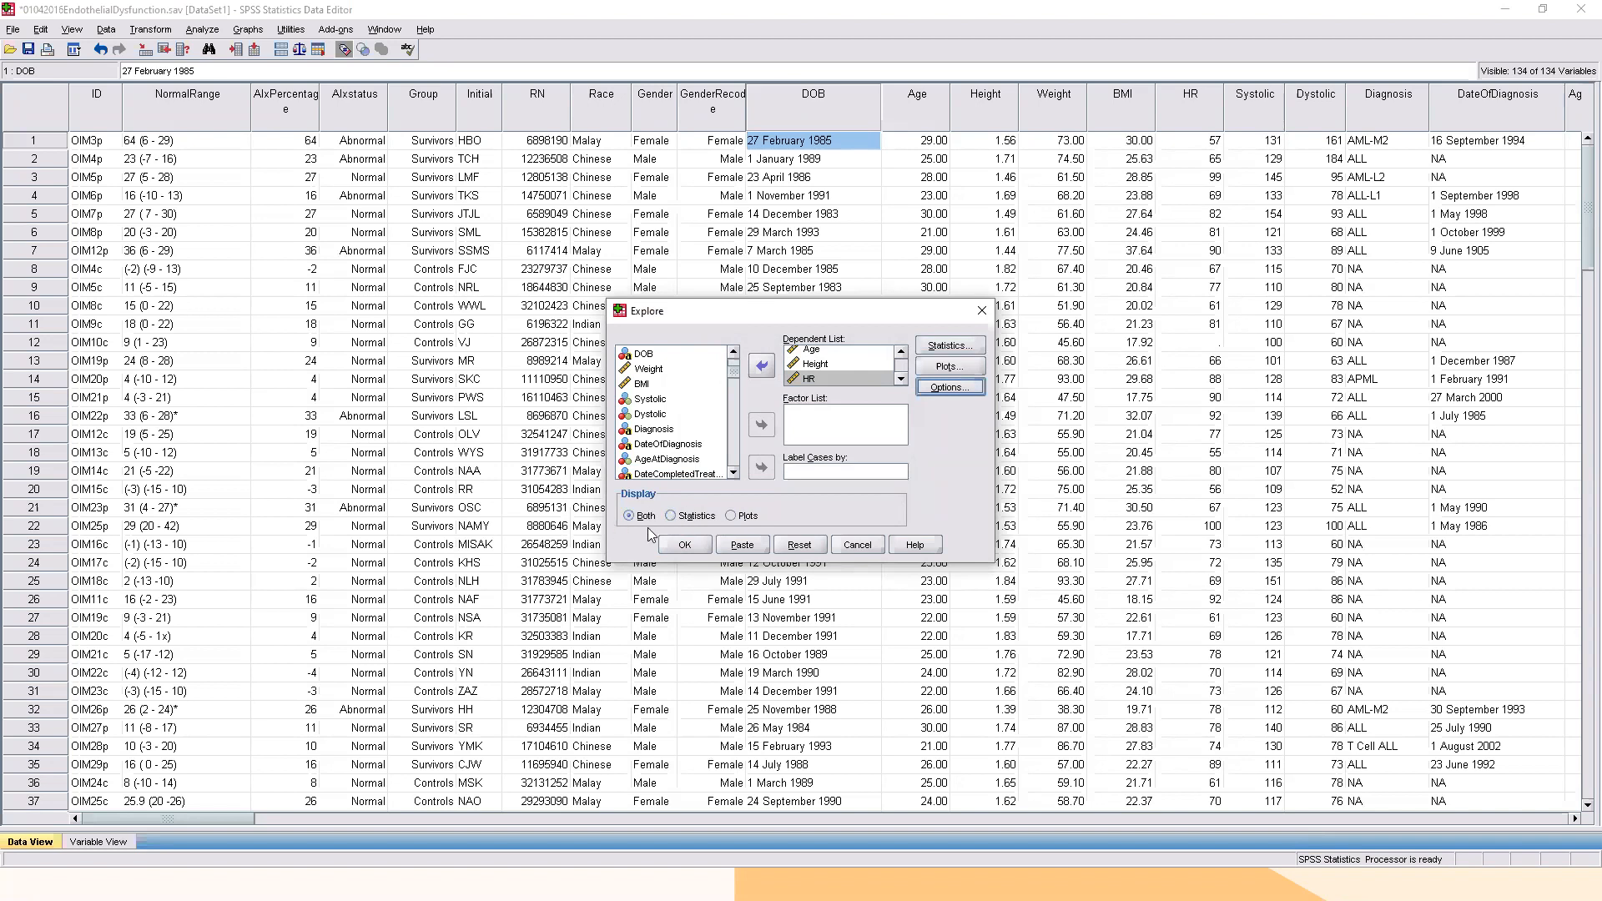
Run the Explore analysis and examine the case processing summary and descriptives tables in the output.
left_click(686, 550)
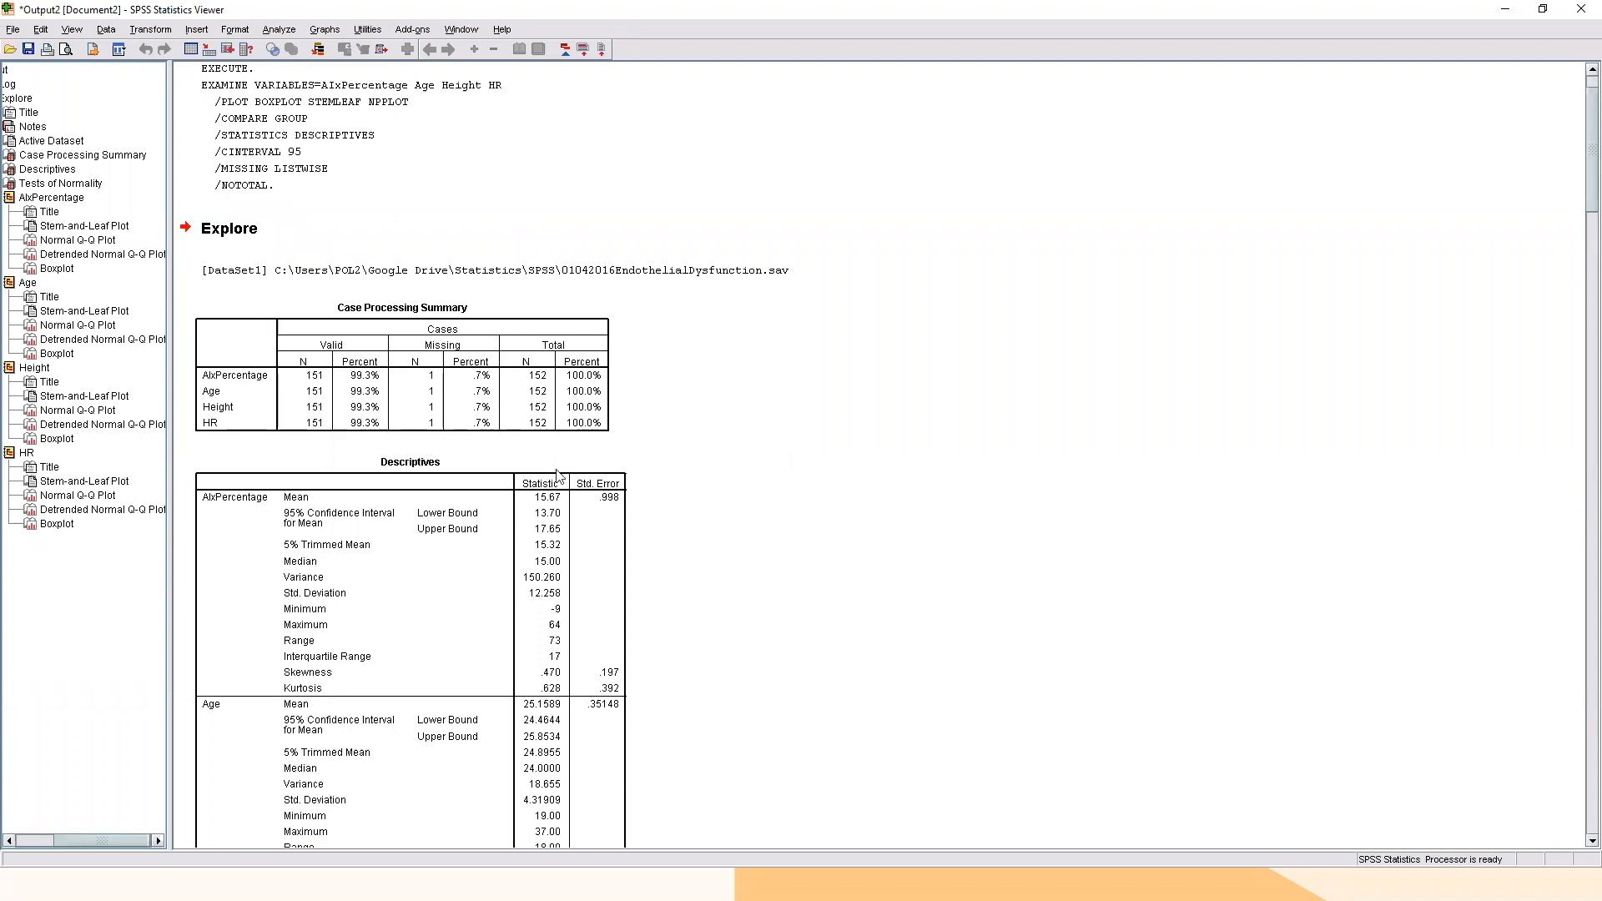
scroll(584, 534, "down", 2)
scroll(547, 518, "down", 2)
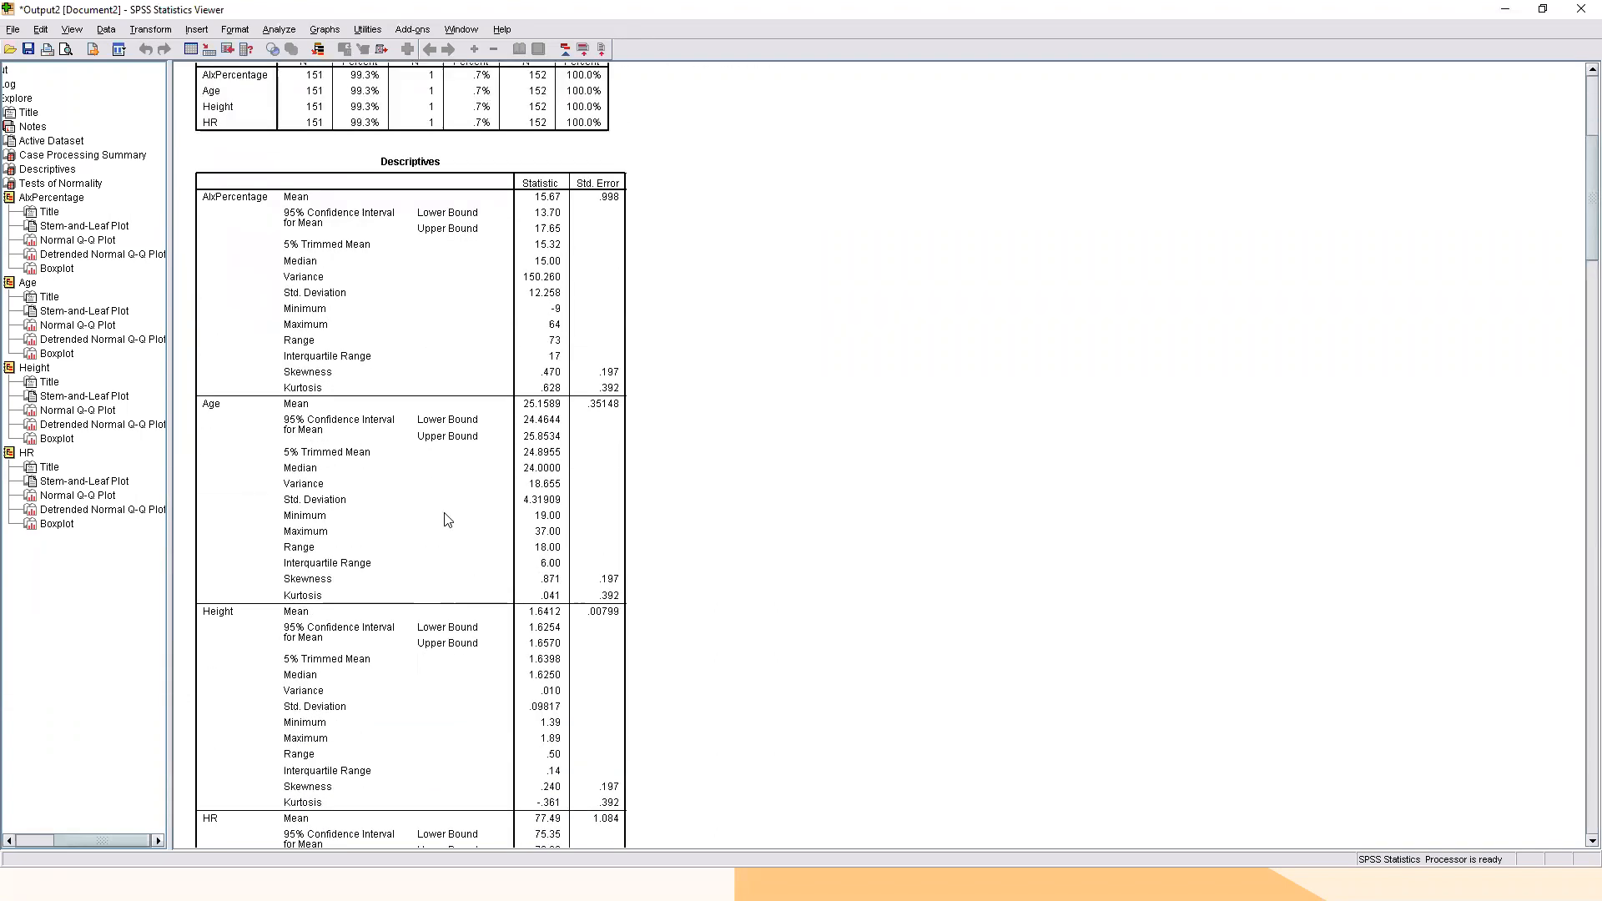
Examine the Descriptives and Tests of Normality tables for AIxPercentage, Age, Height and HR, and return to the dataset in the Data Editor.
scroll(292, 391, "up", 1)
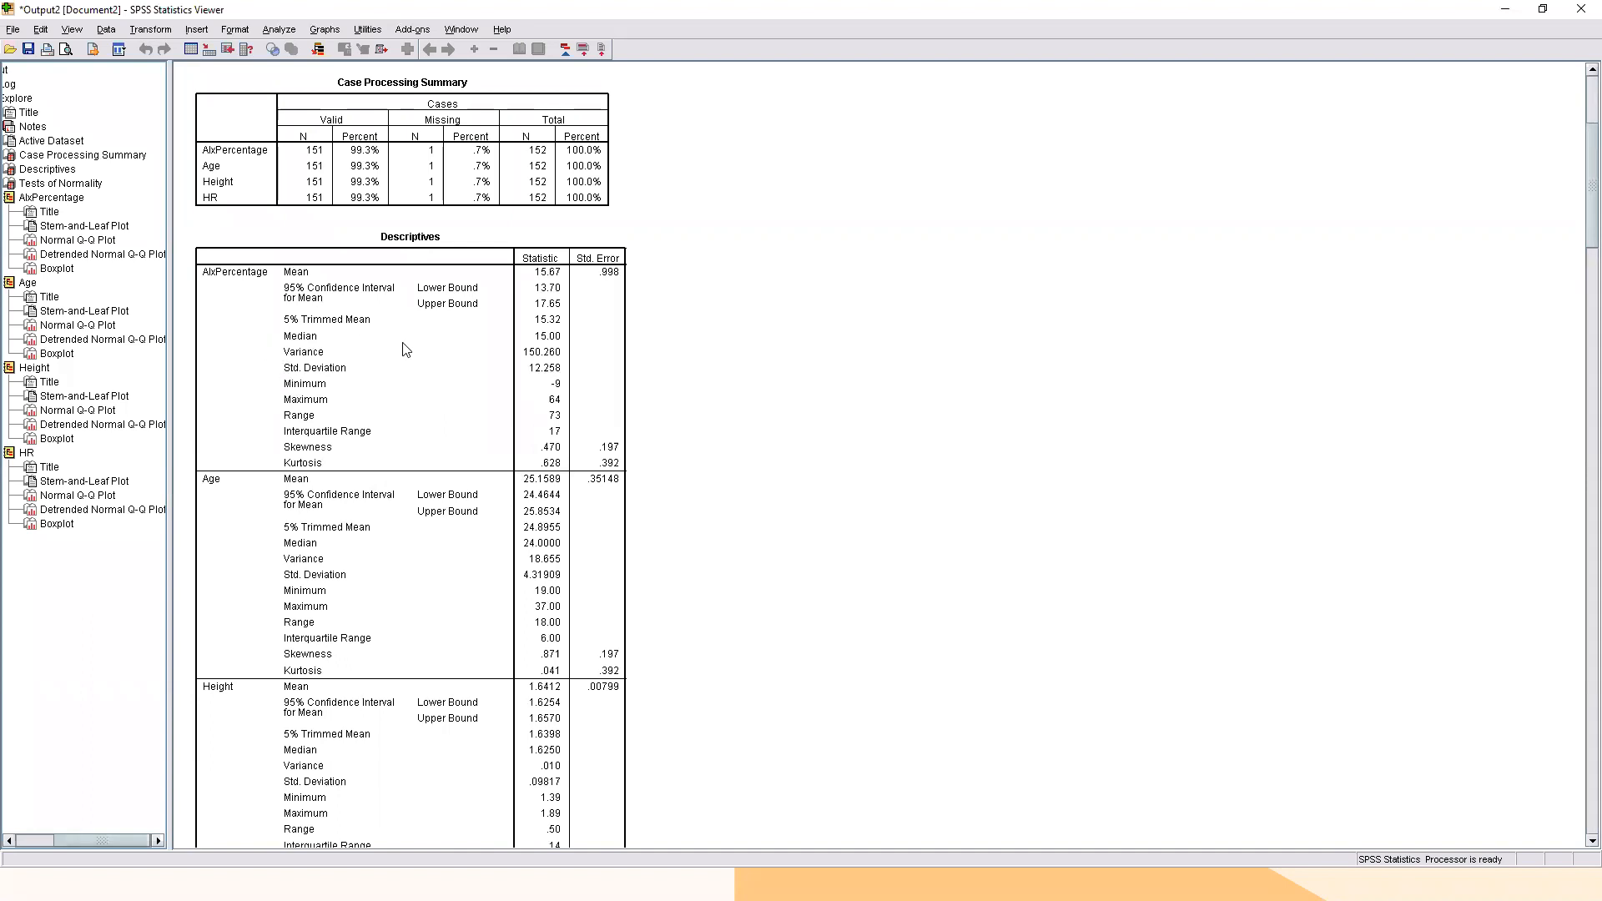
scroll(434, 587, "down", 15)
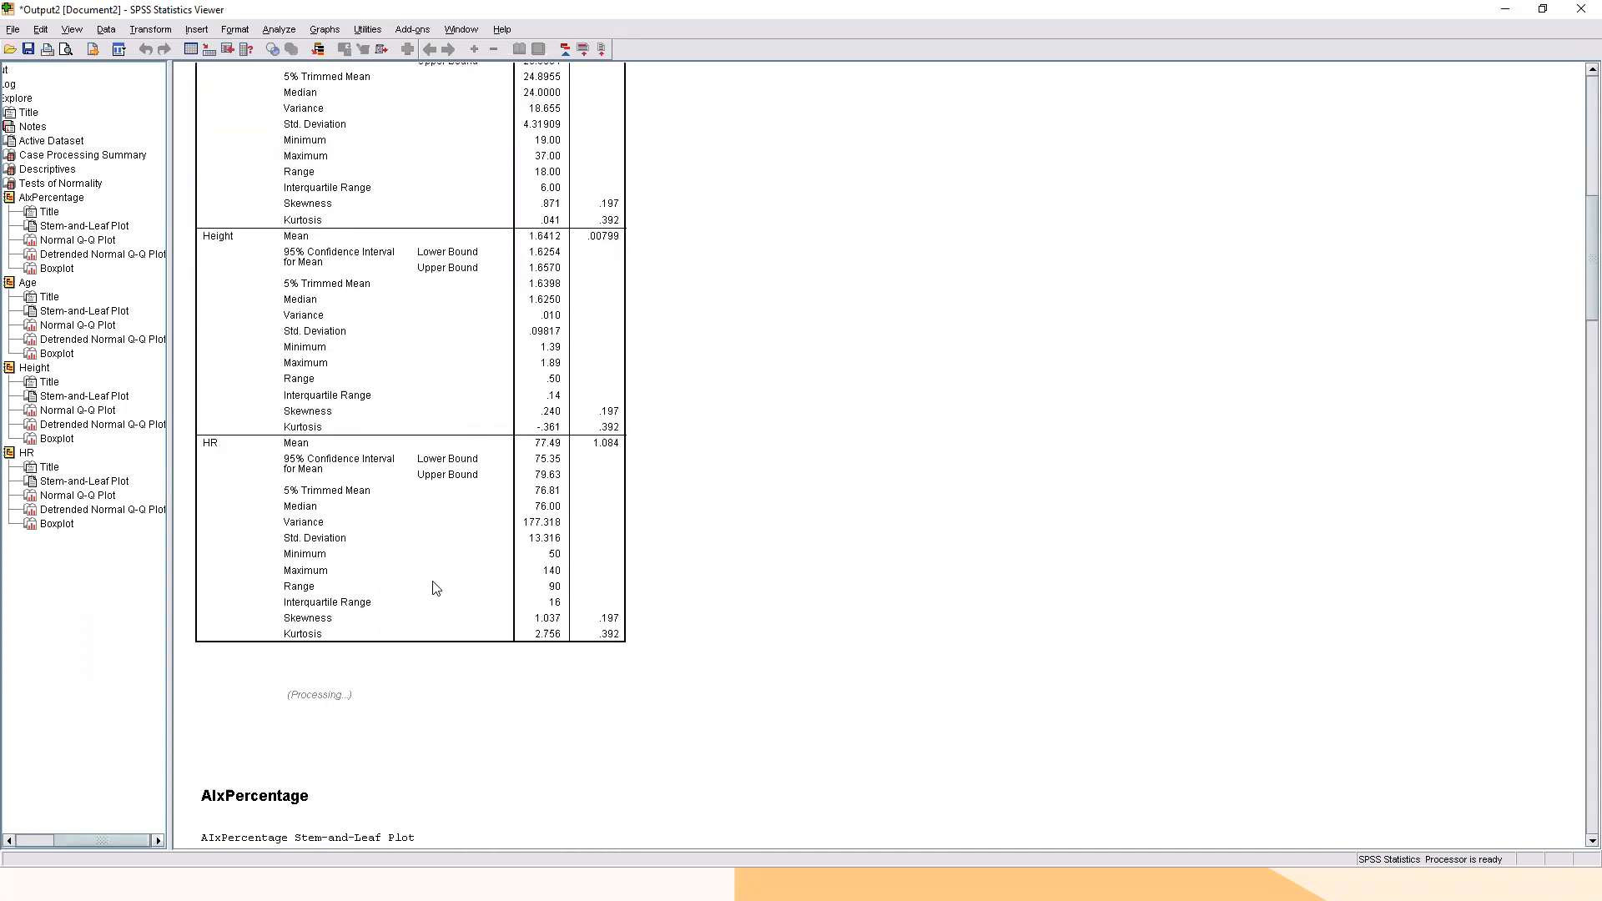
scroll(328, 493, "up", 3)
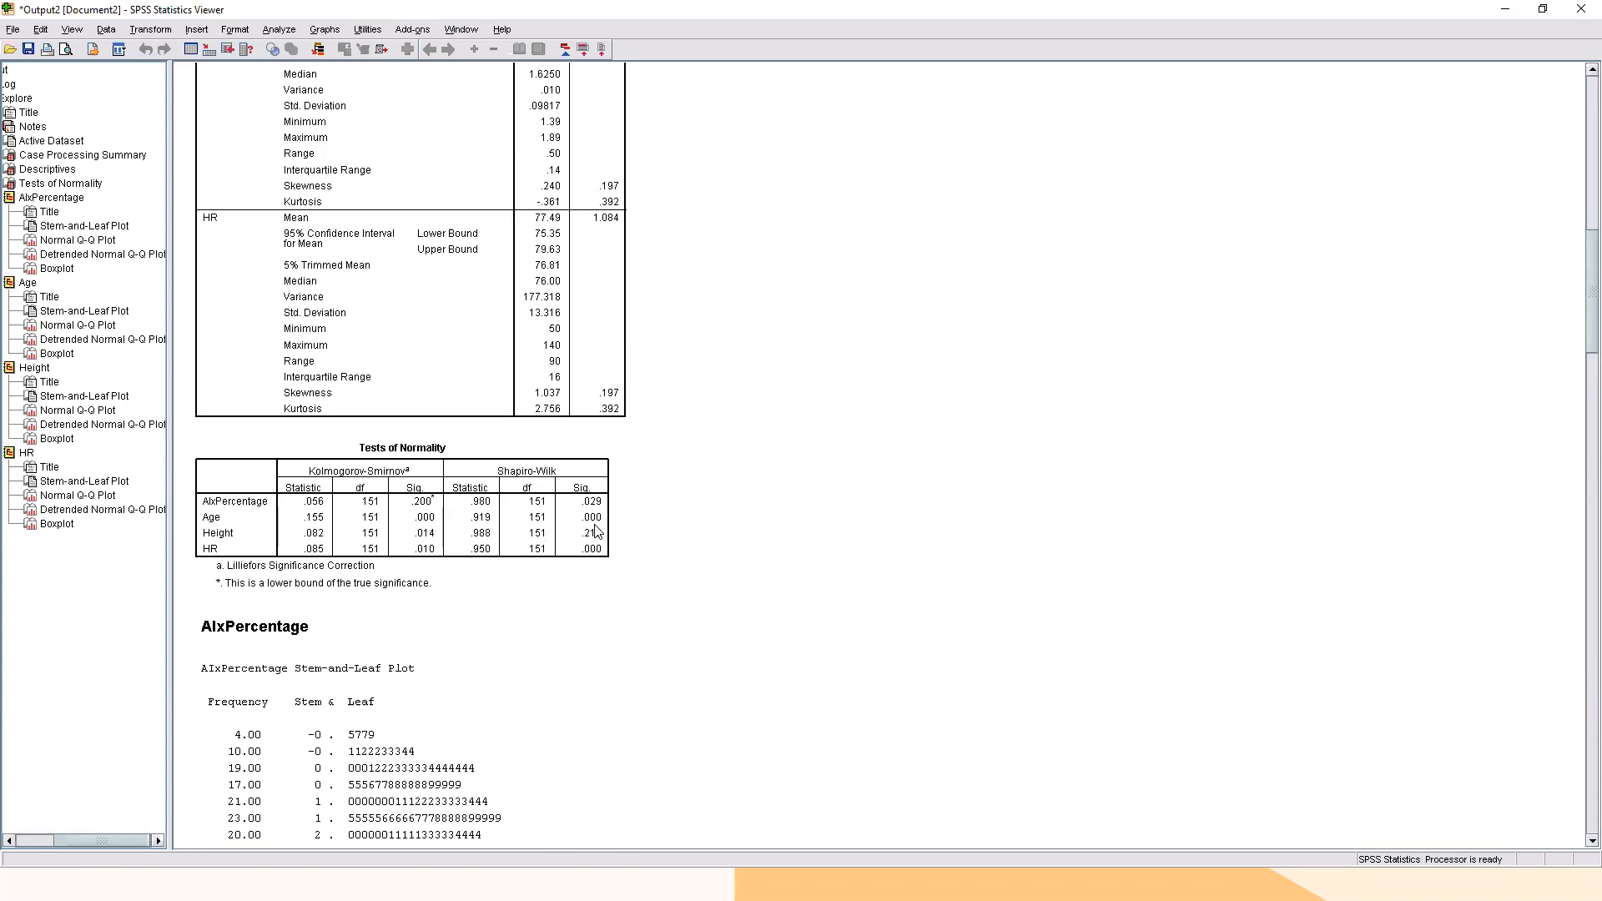
scroll(595, 532, "up", 10)
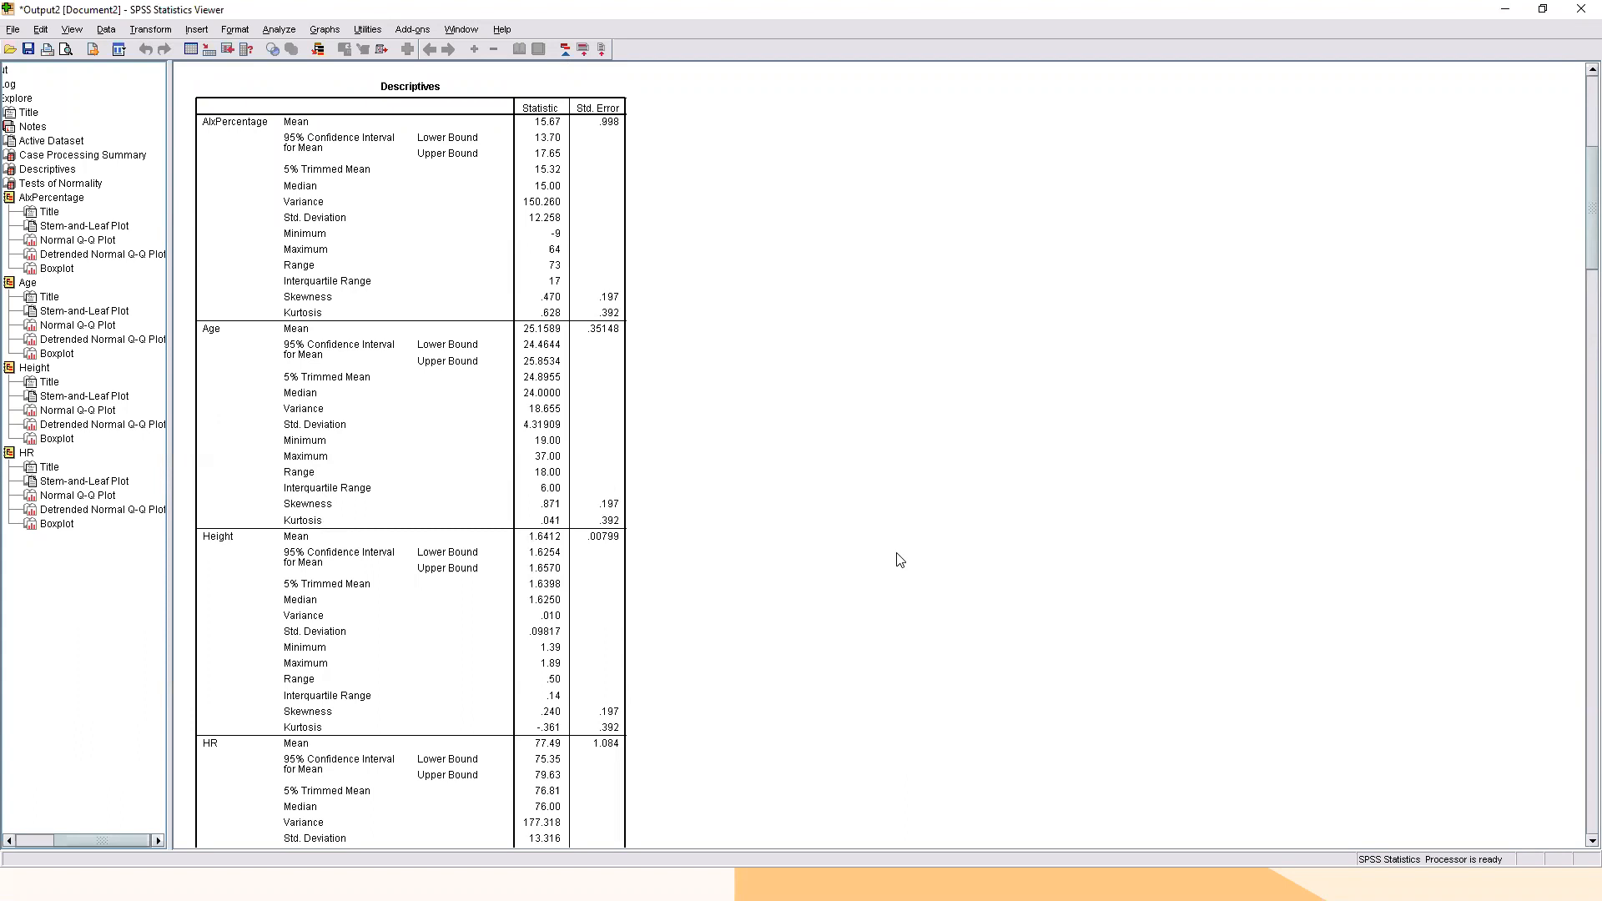
scroll(822, 600, "down", 5)
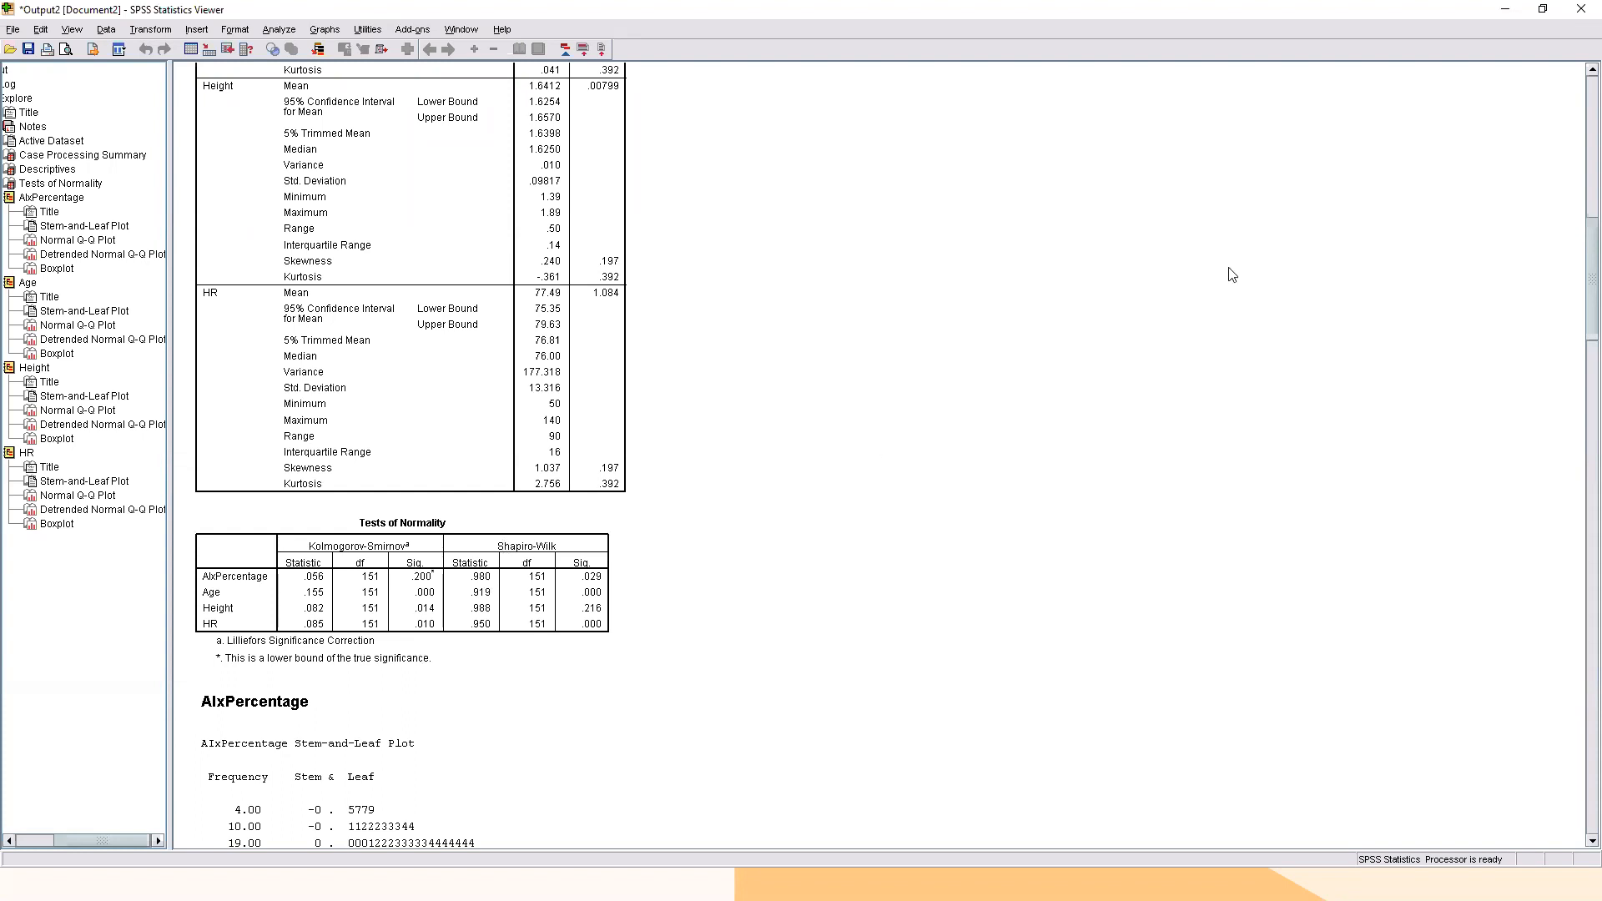
left_click(1509, 9)
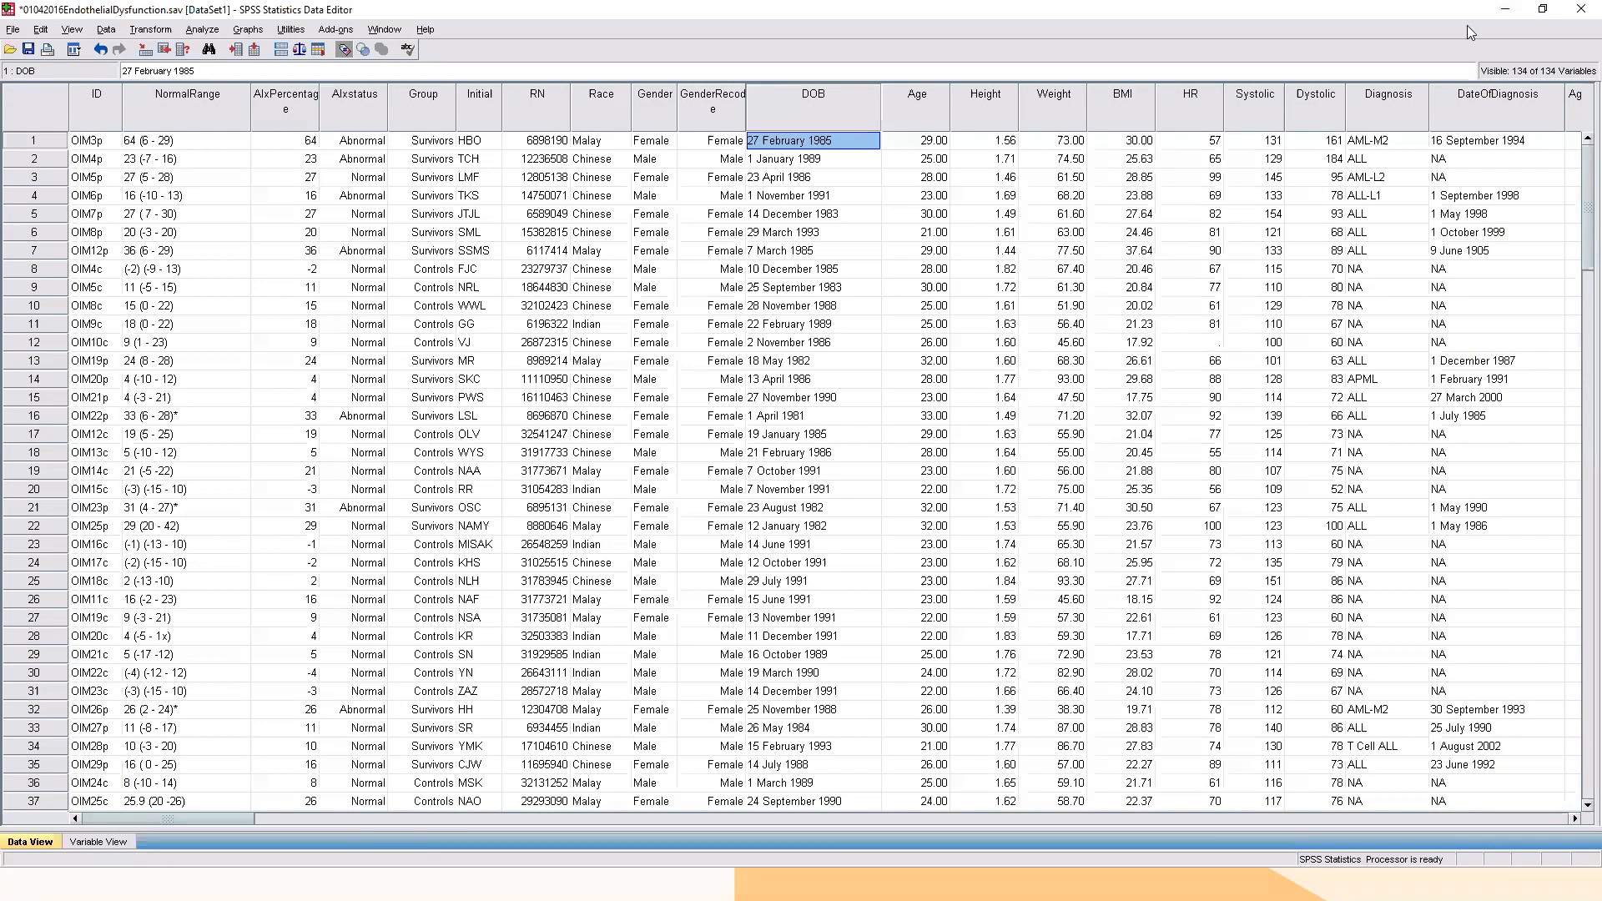